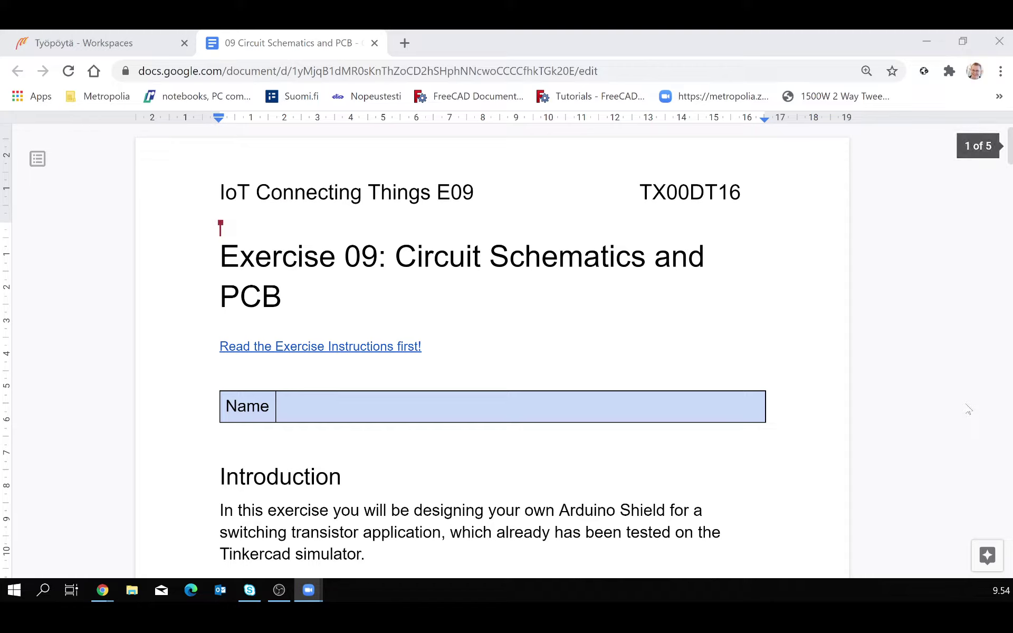
Scroll the worksheet down to bring the Introduction paragraphs into view.
{"action": "scroll", "coordinate": [950, 417], "scroll_direction": "down", "scroll_amount": 1}
{"action": "scroll", "coordinate": [925, 435], "scroll_direction": "down", "scroll_amount": 5}
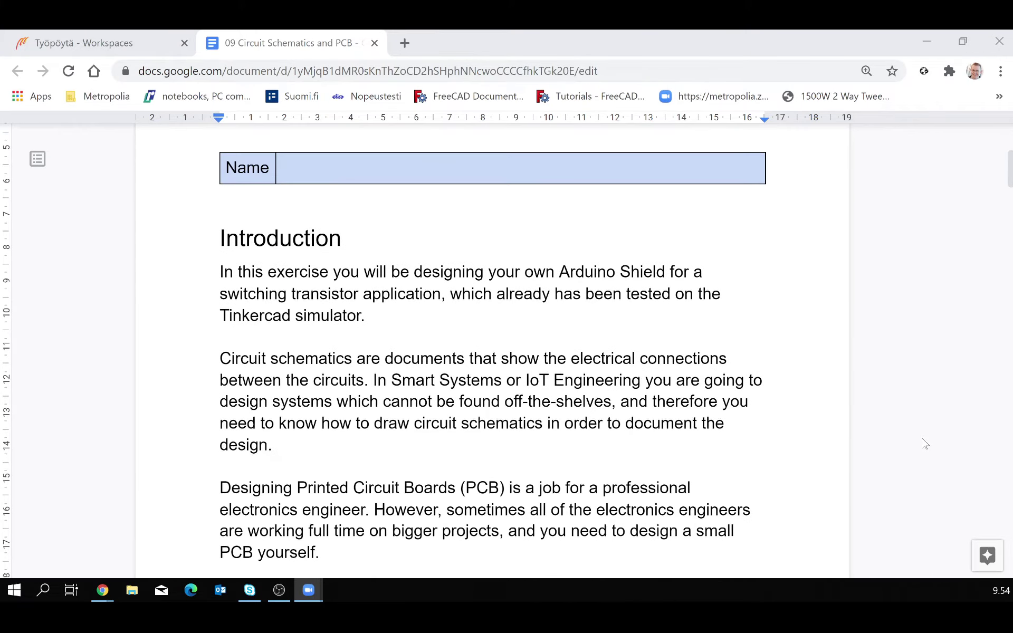
{"action": "scroll", "coordinate": [923, 440], "scroll_direction": "down", "scroll_amount": 5}
{"action": "scroll", "coordinate": [921, 445], "scroll_direction": "up", "scroll_amount": 3}
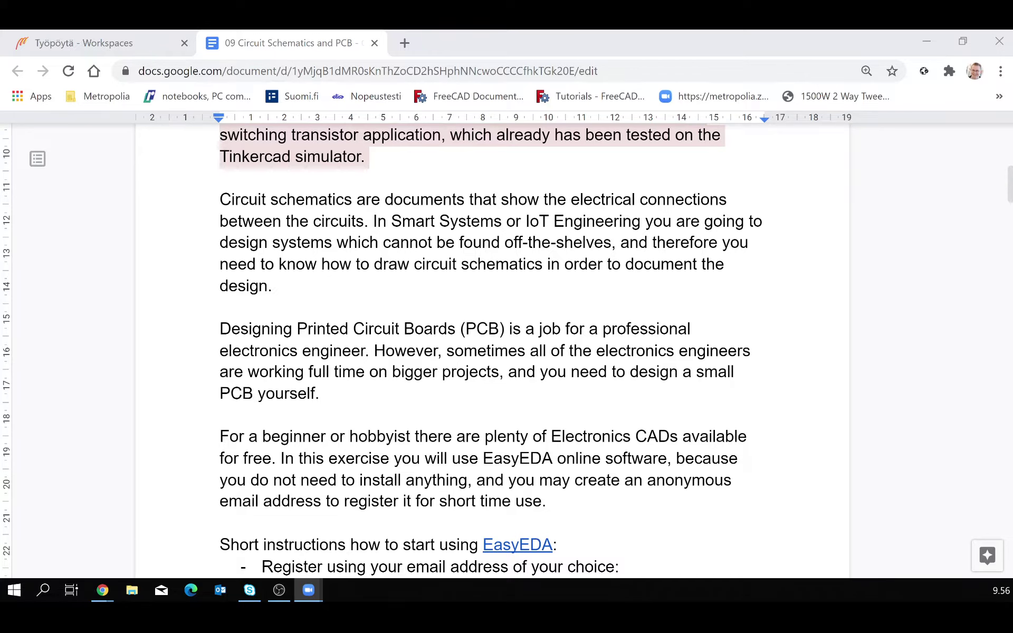
Select the PCB design paragraph, then the 'For a beginner or hobbyist' EasyEDA paragraph.
{"action": "triple_click", "coordinate": [475, 361]}
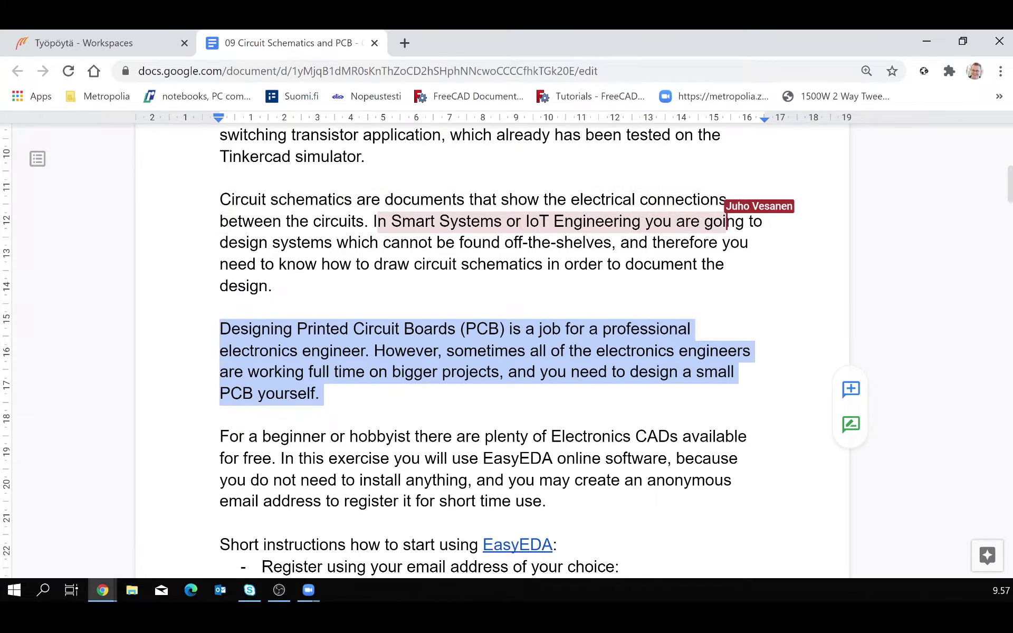
{"action": "left_click", "coordinate": [549, 500]}
{"action": "left_click_drag", "start_coordinate": [549, 501], "coordinate": [220, 436]}
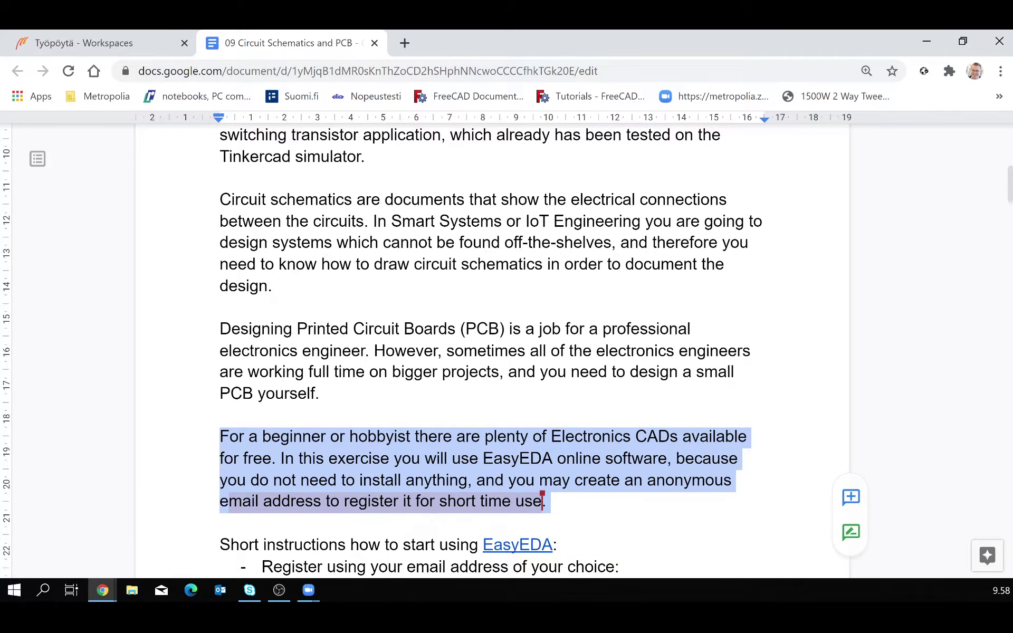
Scroll down to the next page's bulleted EasyEDA getting-started instructions.
{"action": "scroll", "coordinate": [675, 512], "scroll_direction": "down", "scroll_amount": 3}
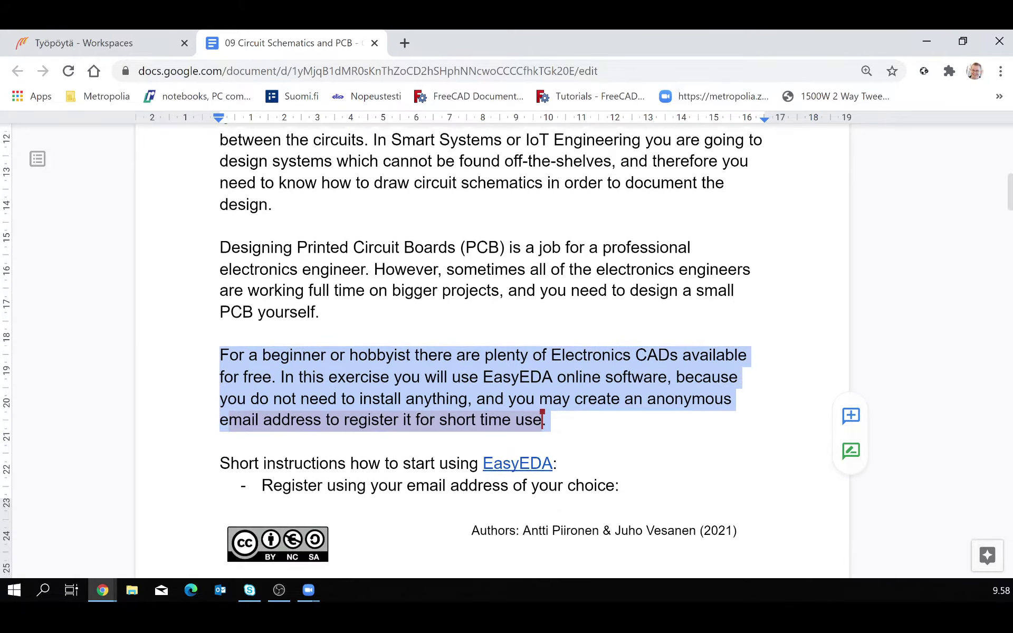
{"action": "scroll", "coordinate": [674, 510], "scroll_direction": "down", "scroll_amount": 2}
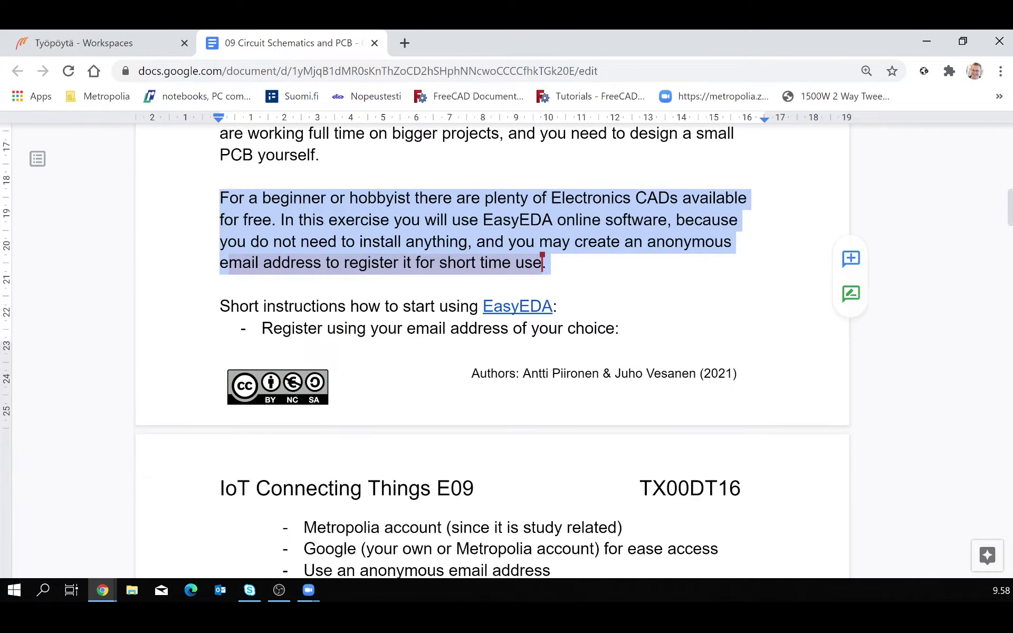
{"action": "scroll", "coordinate": [507, 348], "scroll_direction": "down", "scroll_amount": 2}
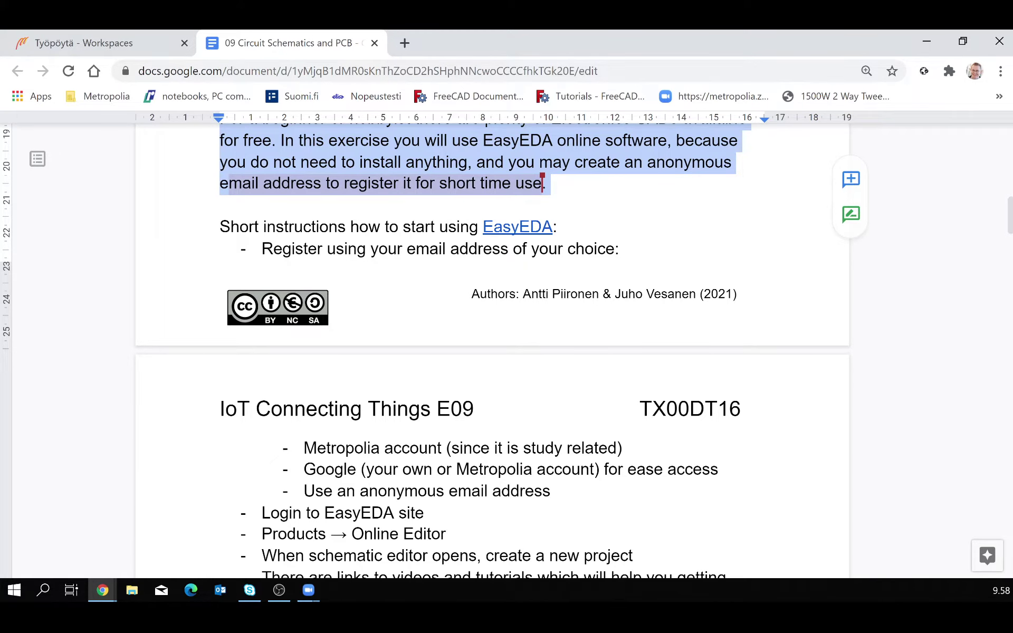
{"action": "scroll", "coordinate": [506, 349], "scroll_direction": "down", "scroll_amount": 2}
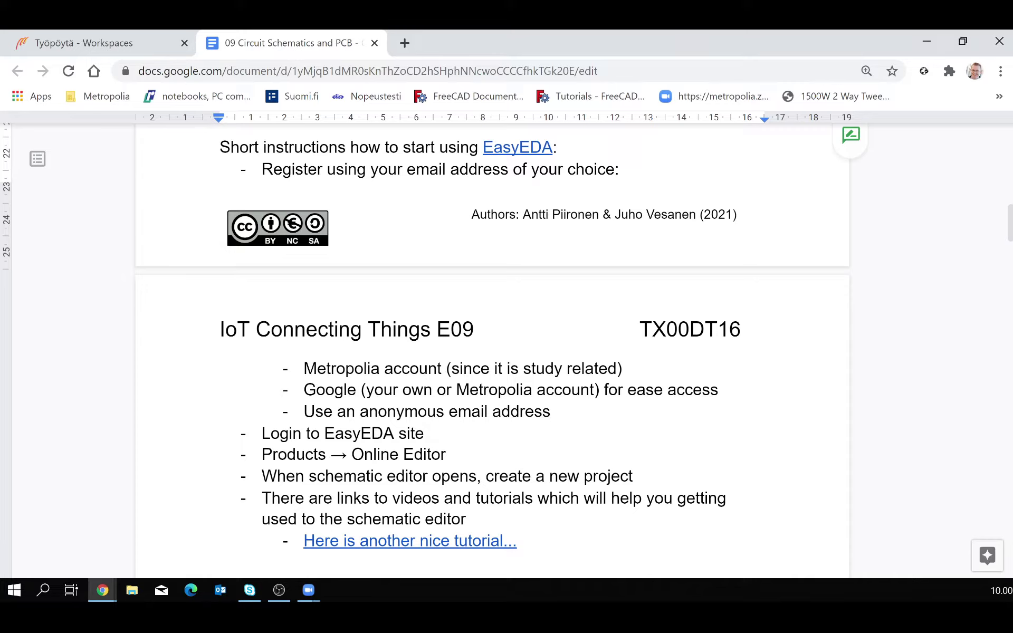
Follow the sheet's EasyEDA link so easyeda.com loads in a new browser tab.
{"action": "left_click", "coordinate": [528, 148]}
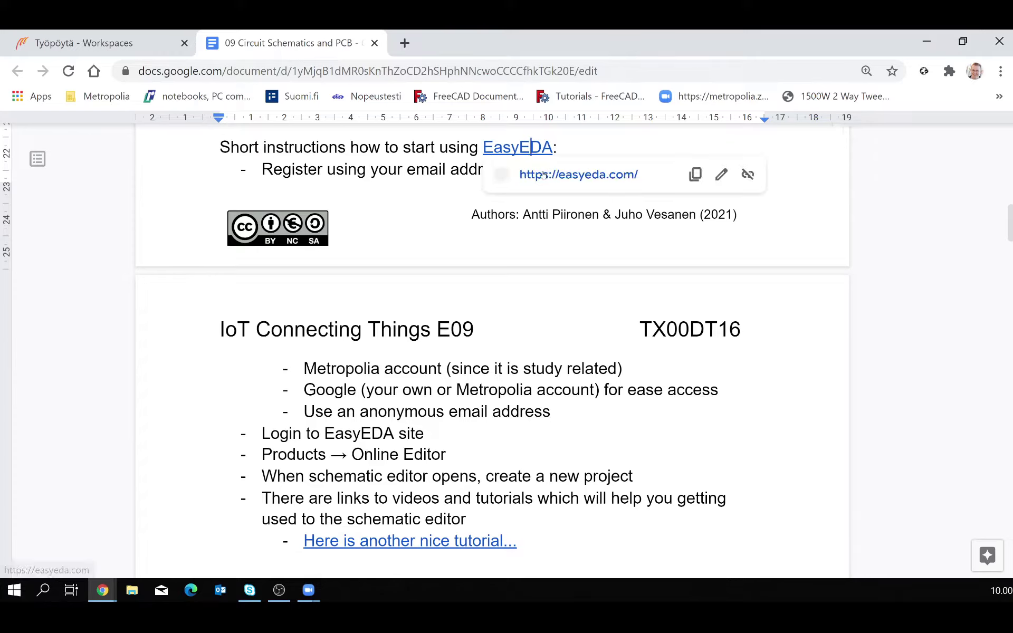
{"action": "key", "text": "Escape"}
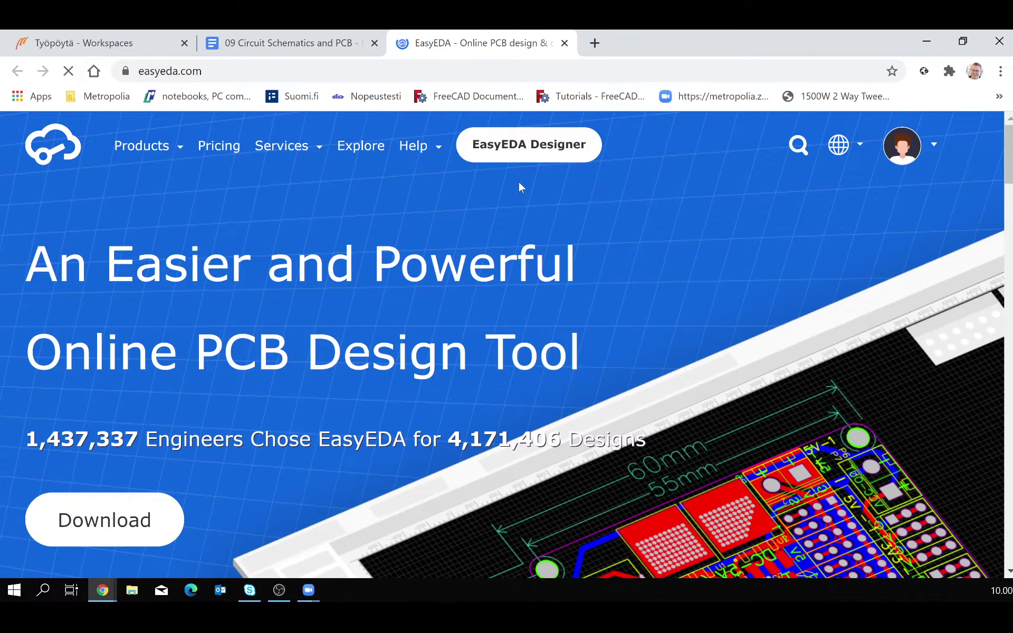
{"action": "mouse_move", "coordinate": [903, 154]}
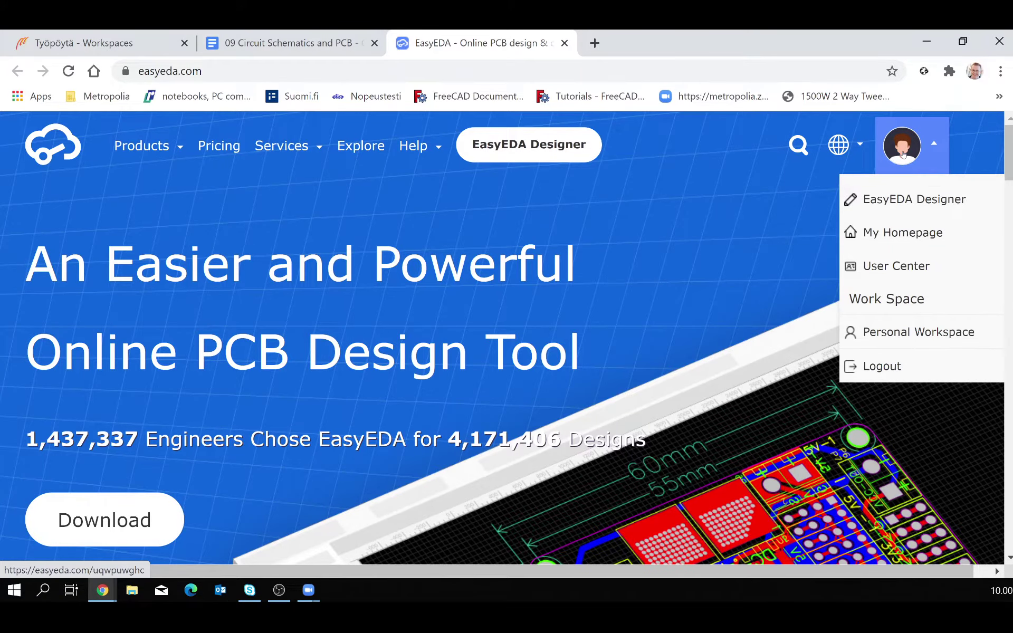
Back in the exercise sheet, mark the 'Login to EasyEDA site' and 'Products → Online Editor' steps.
{"action": "key", "text": "ctrl+shift+Tab"}
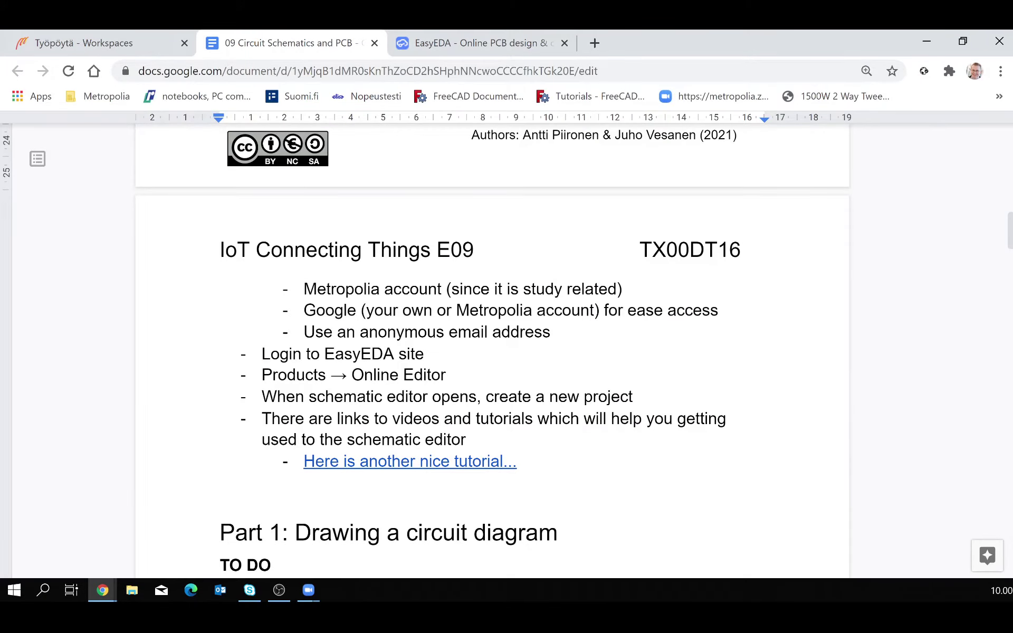
{"action": "key", "text": "shift+Right"}
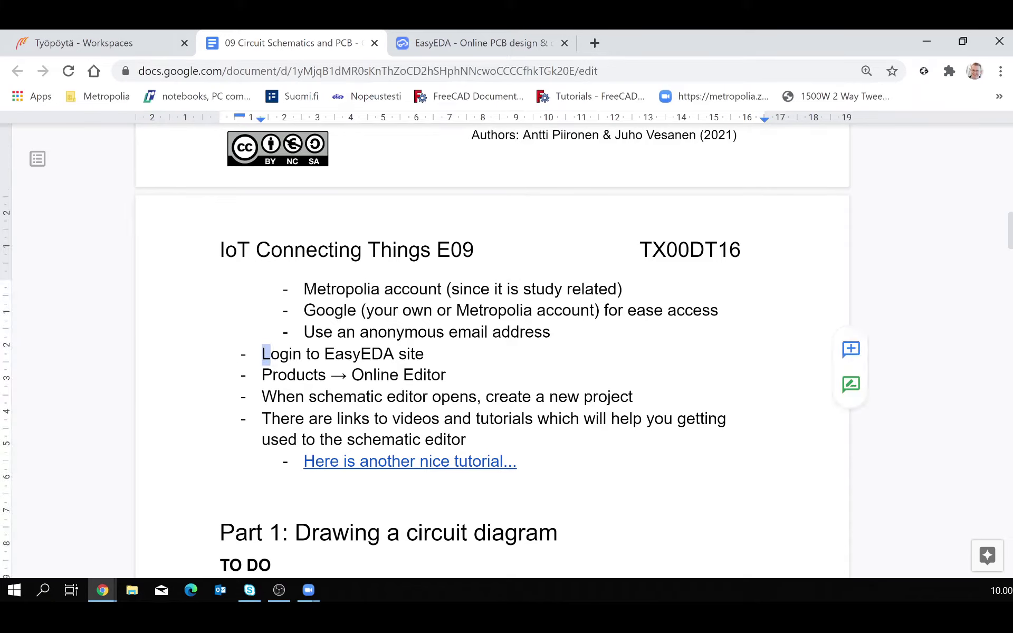
{"action": "key", "text": "Right"}
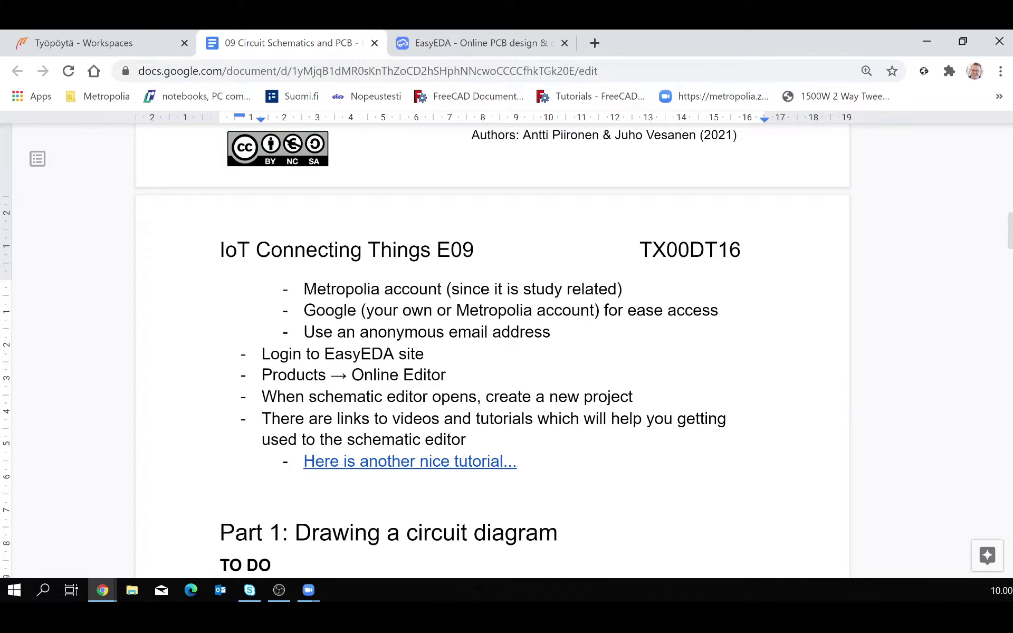
{"action": "key", "text": "Left"}
{"action": "scroll", "coordinate": [492, 353], "scroll_direction": "up", "scroll_amount": 2}
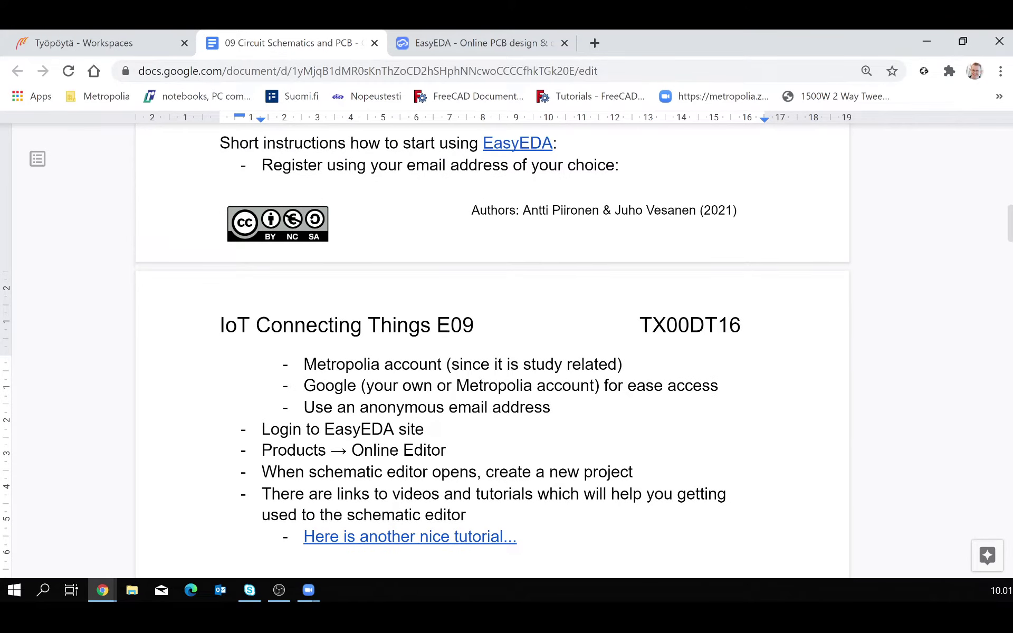
{"action": "scroll", "coordinate": [493, 353], "scroll_direction": "down", "scroll_amount": 3}
{"action": "key", "text": "shift+Down"}
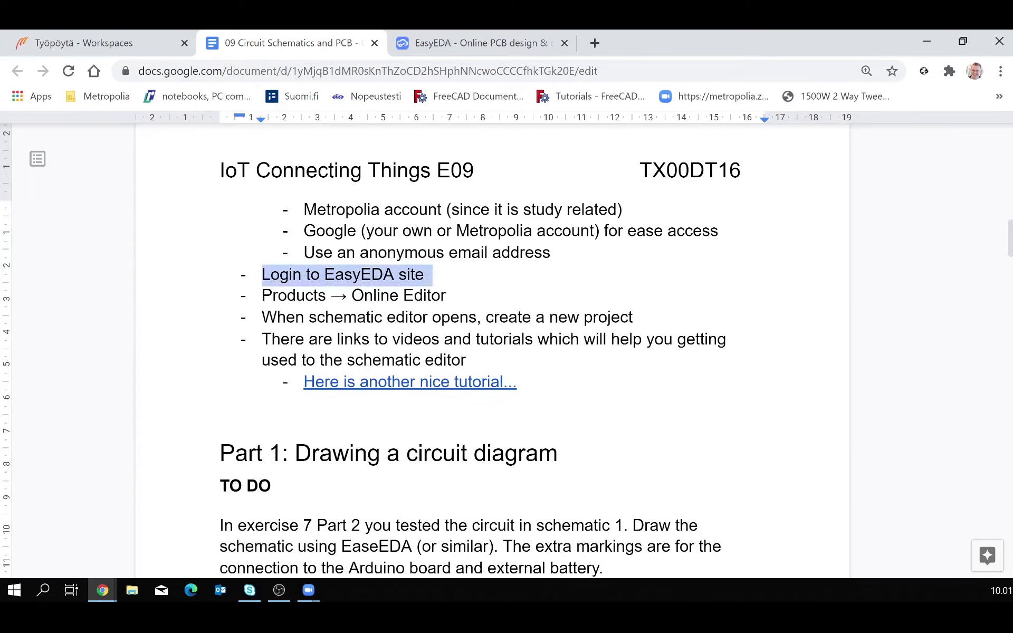
{"action": "key", "text": "Right"}
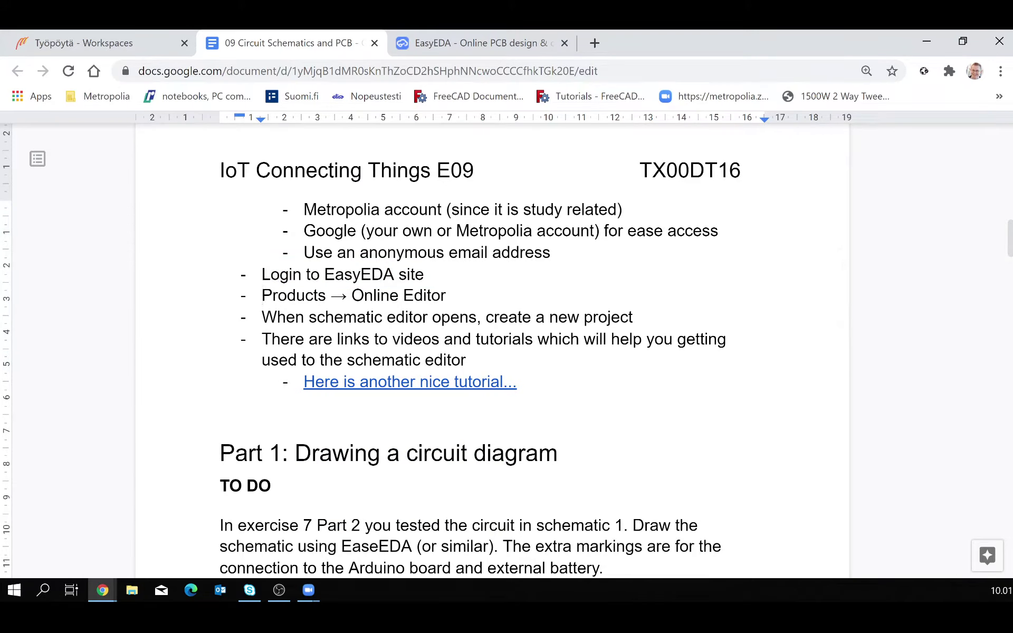
{"action": "key", "text": "shift+Down"}
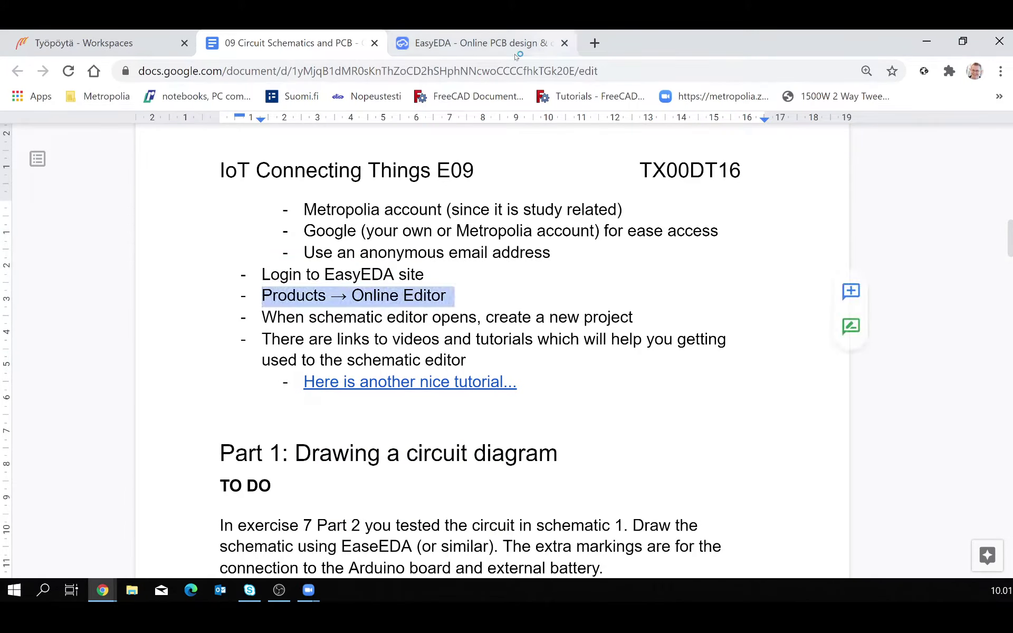
On the EasyEDA website, bring up the Products menu showing Online Editor and Desktop Client.
{"action": "left_click", "coordinate": [500, 54]}
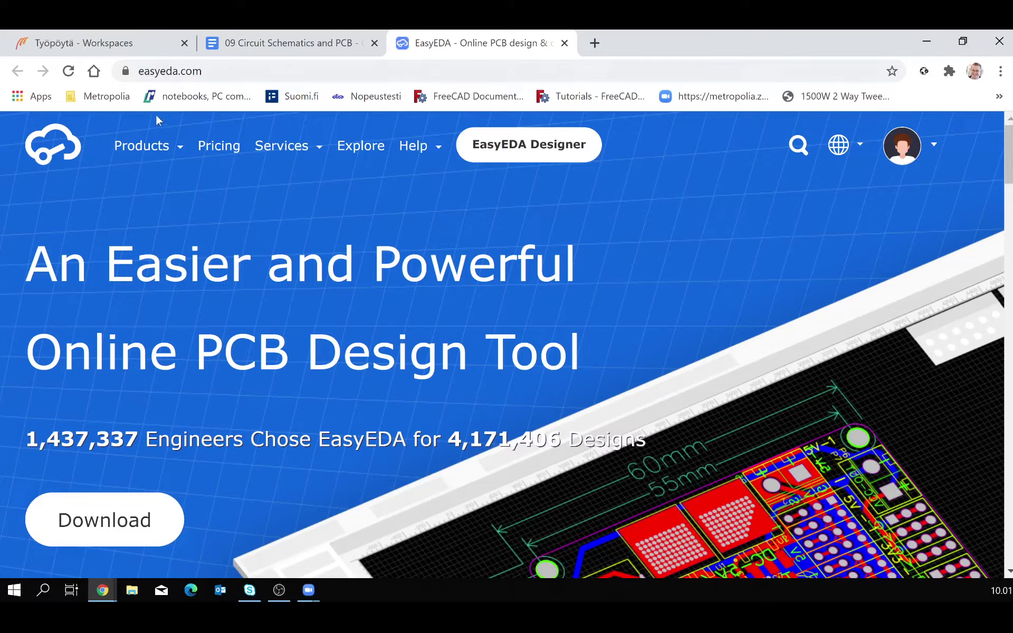
{"action": "mouse_move", "coordinate": [137, 149]}
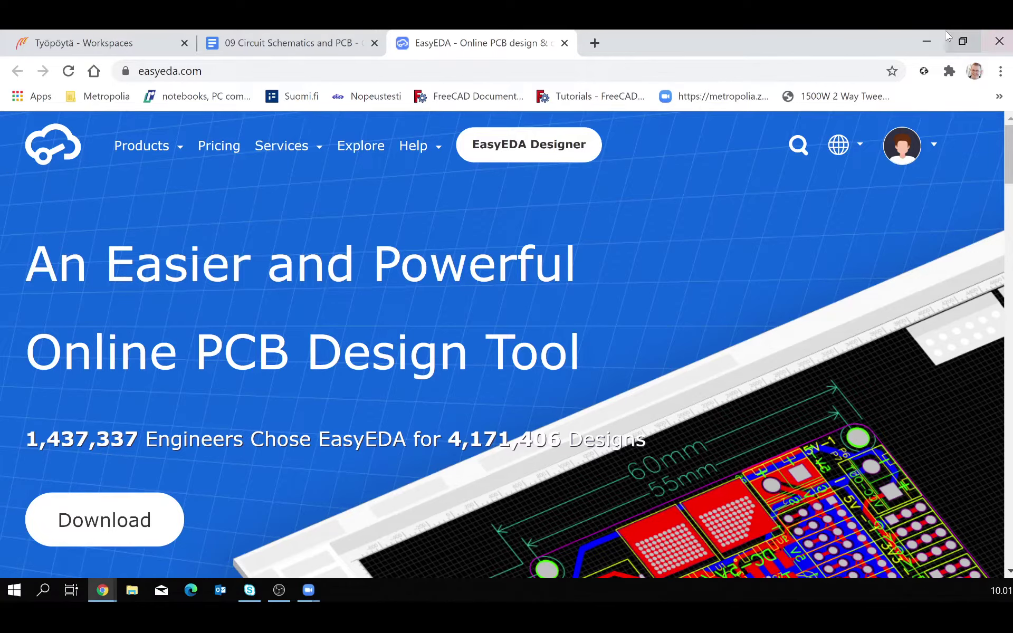
{"action": "mouse_move", "coordinate": [138, 152]}
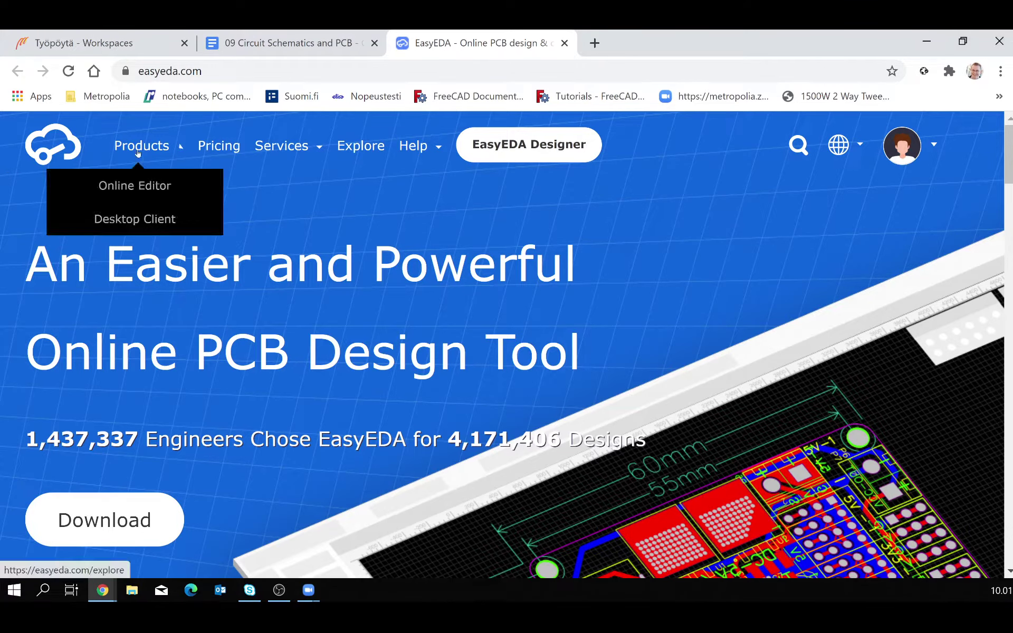
Launch the Online Editor and let it load to the Start page listing project 'harkka'.
{"action": "left_click", "coordinate": [128, 188]}
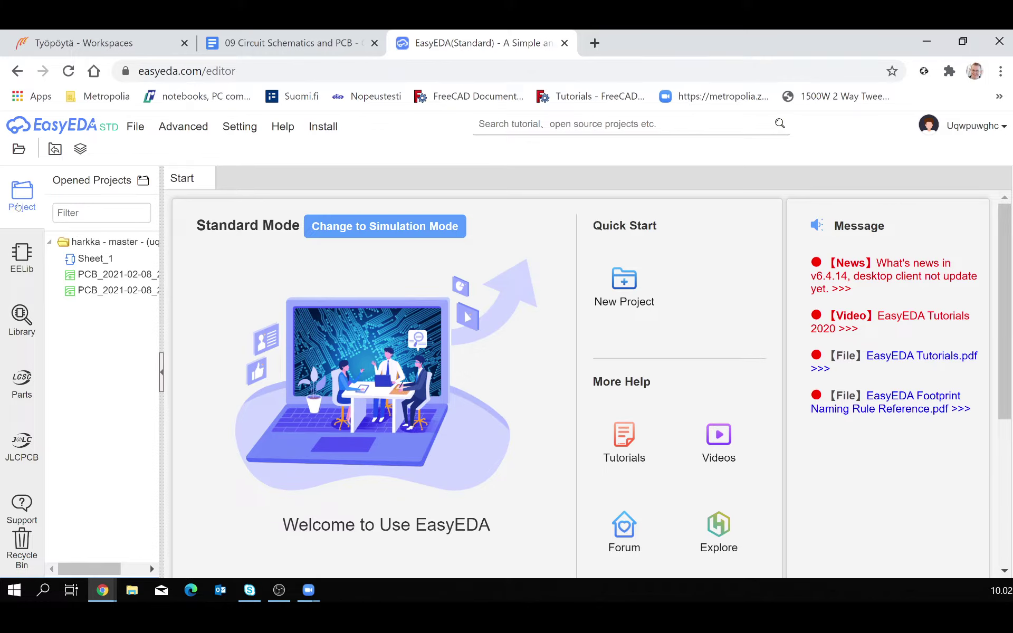
{"action": "right_click", "coordinate": [21, 207]}
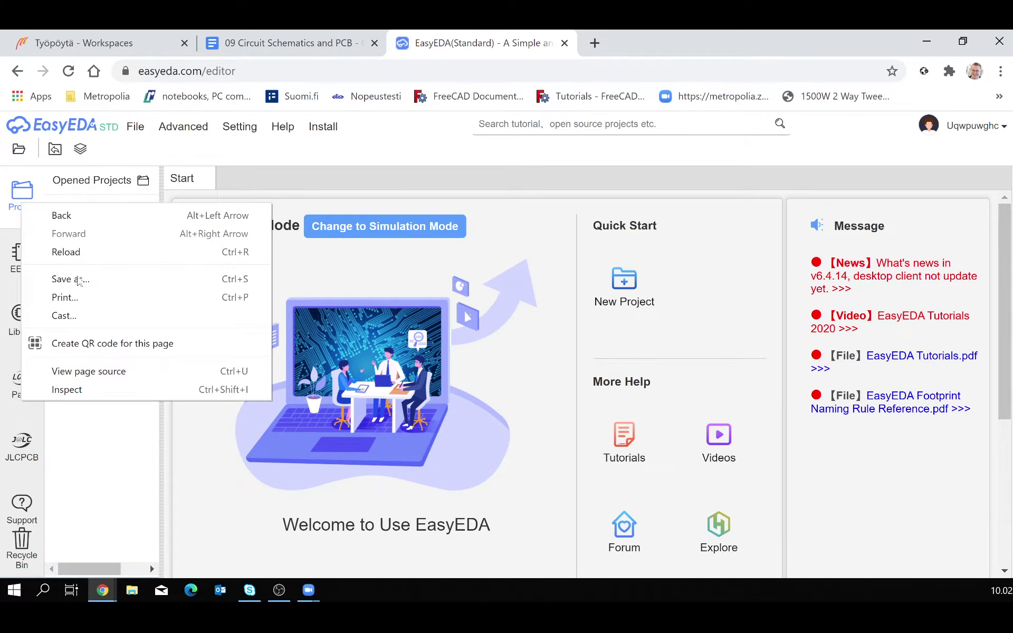
{"action": "left_click", "coordinate": [107, 447]}
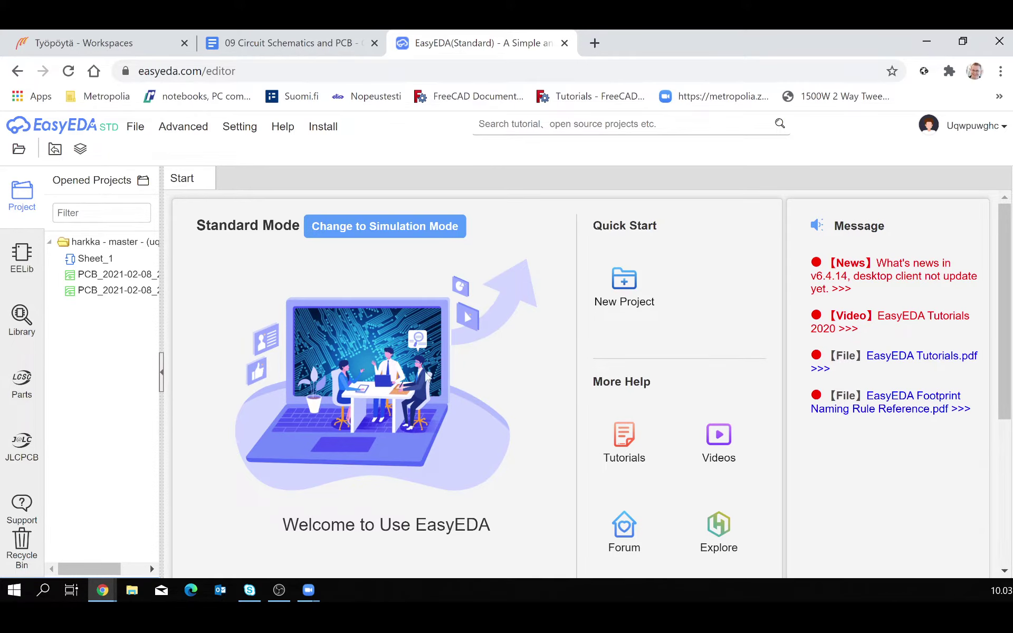
Look over the Picture 1 switching transistor schematic in the sheet, then return to EasyEDA.
{"action": "left_click", "coordinate": [285, 46]}
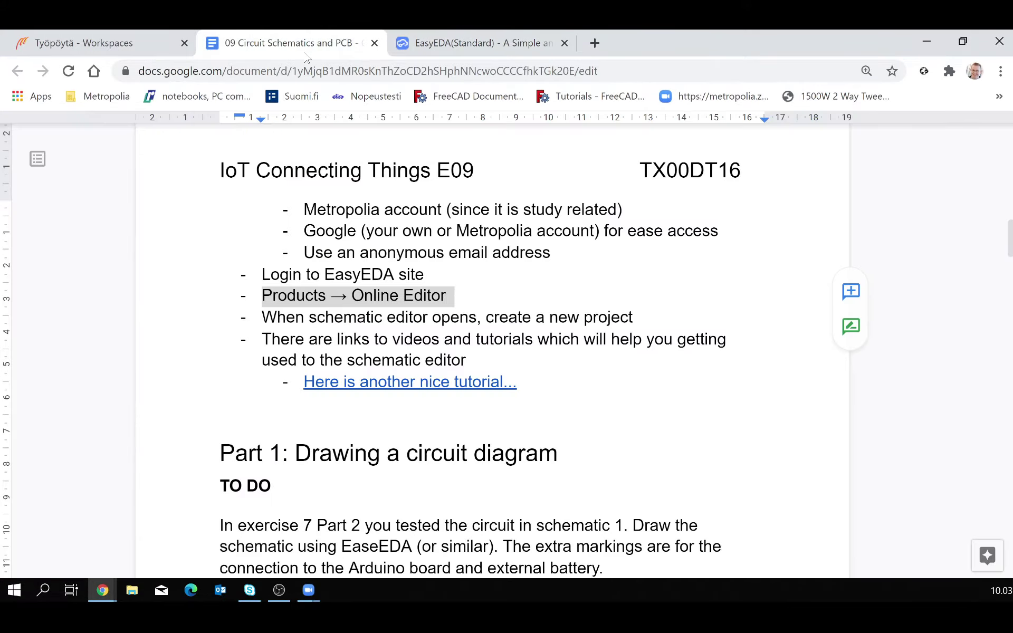
{"action": "scroll", "coordinate": [552, 428], "scroll_direction": "down", "scroll_amount": 5}
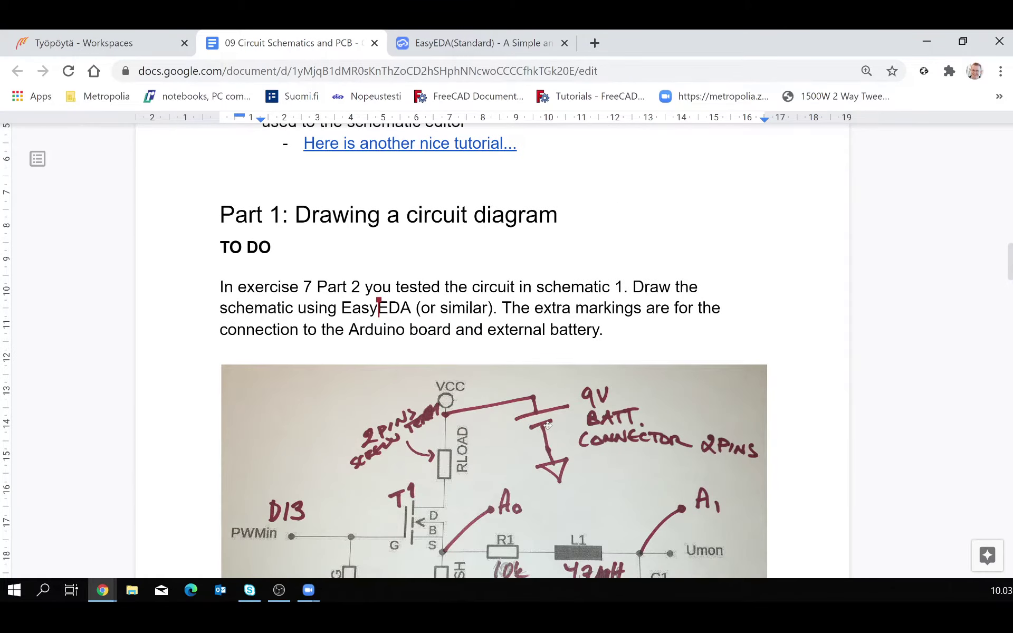
{"action": "scroll", "coordinate": [549, 424], "scroll_direction": "down", "scroll_amount": 3}
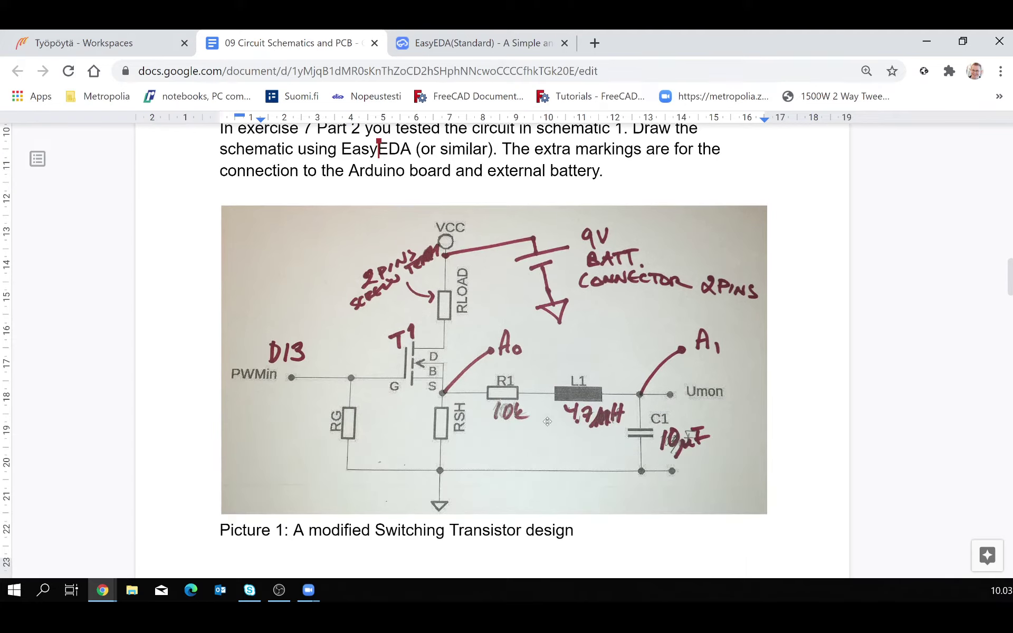
{"action": "left_click", "coordinate": [479, 44]}
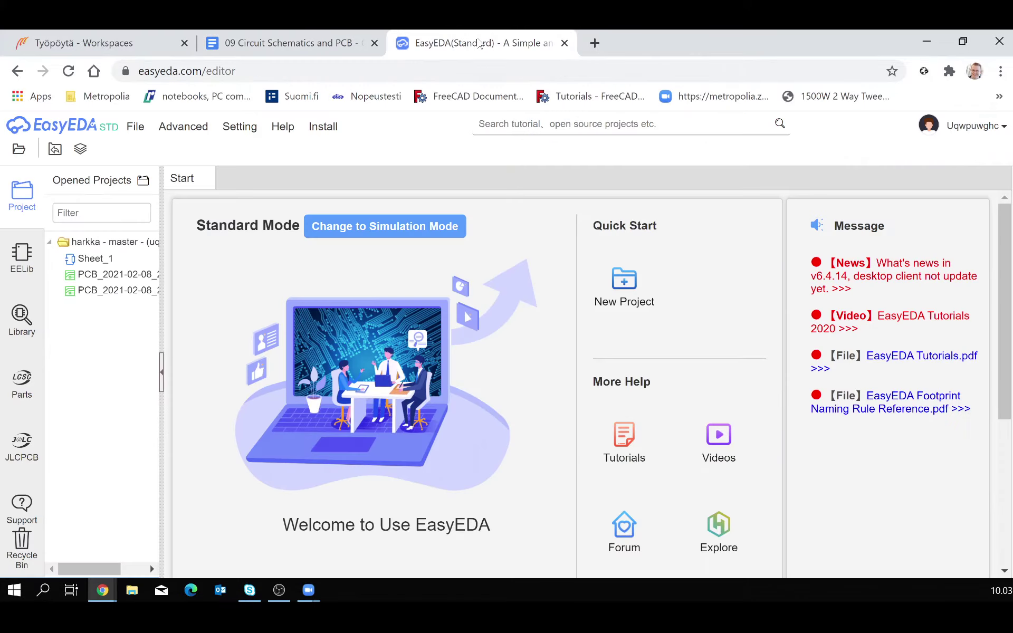
Create and save a new project titled 'justtoshow'.
{"action": "left_click", "coordinate": [627, 293]}
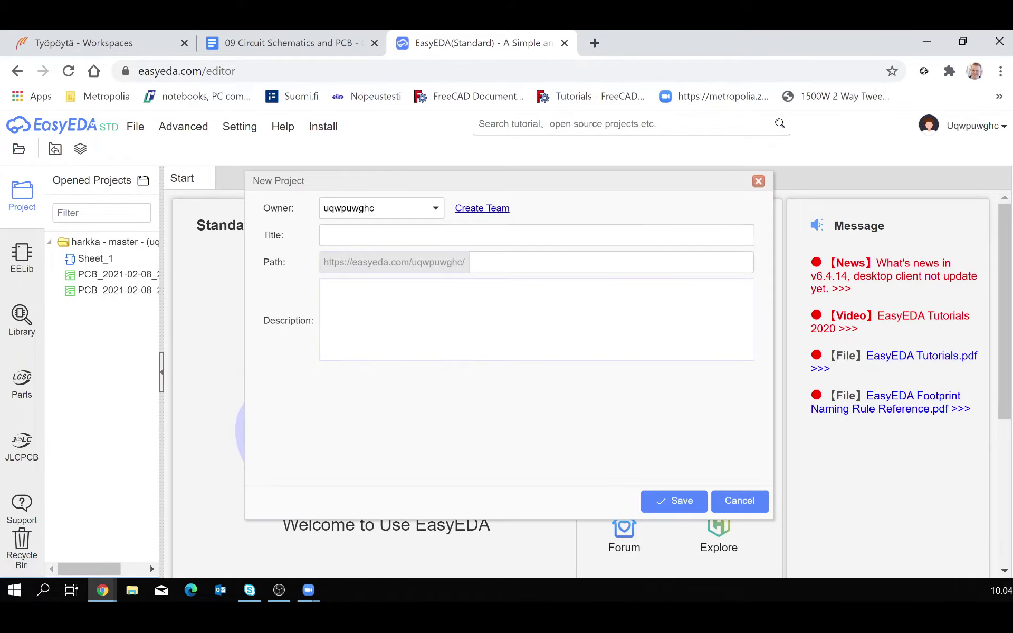
{"action": "left_click", "coordinate": [433, 236]}
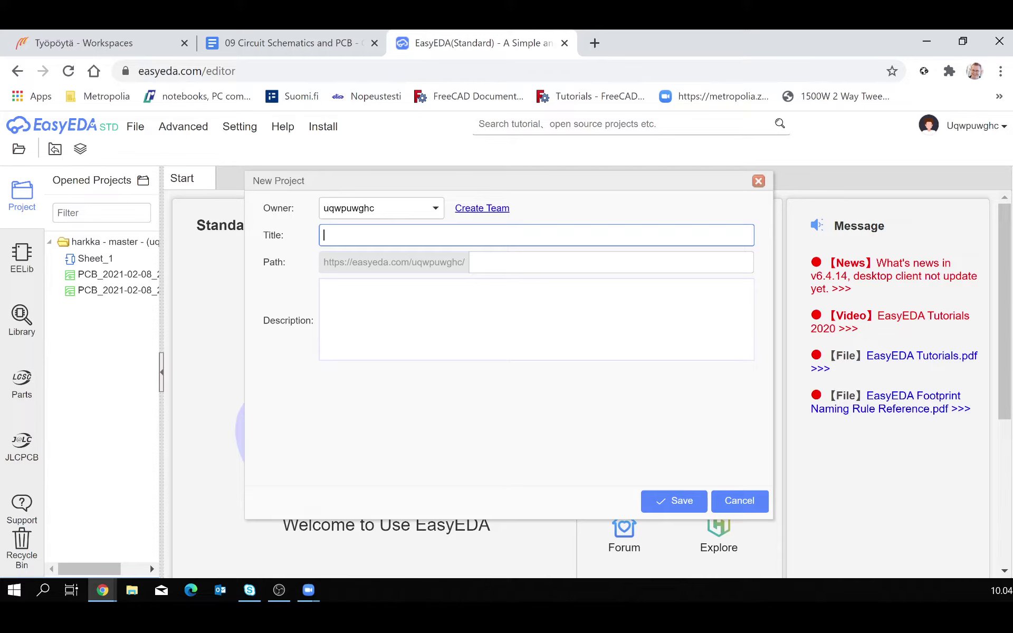
{"action": "type", "text": "justtoshow"}
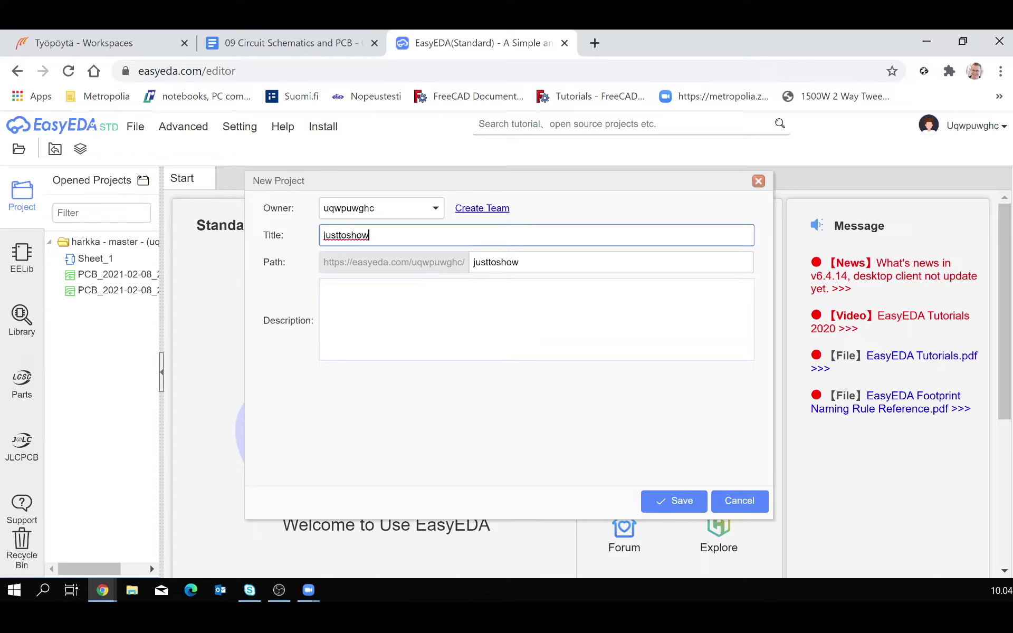
{"action": "left_click", "coordinate": [669, 502]}
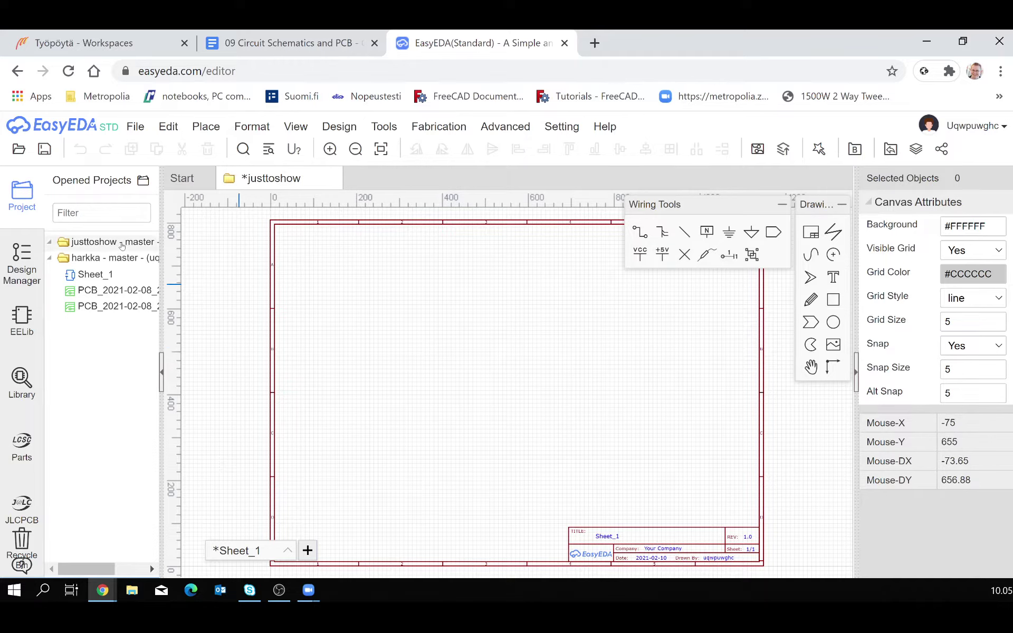
Collapse the justtoshow and harkka project rows in the Project panel.
{"action": "left_click", "coordinate": [50, 244]}
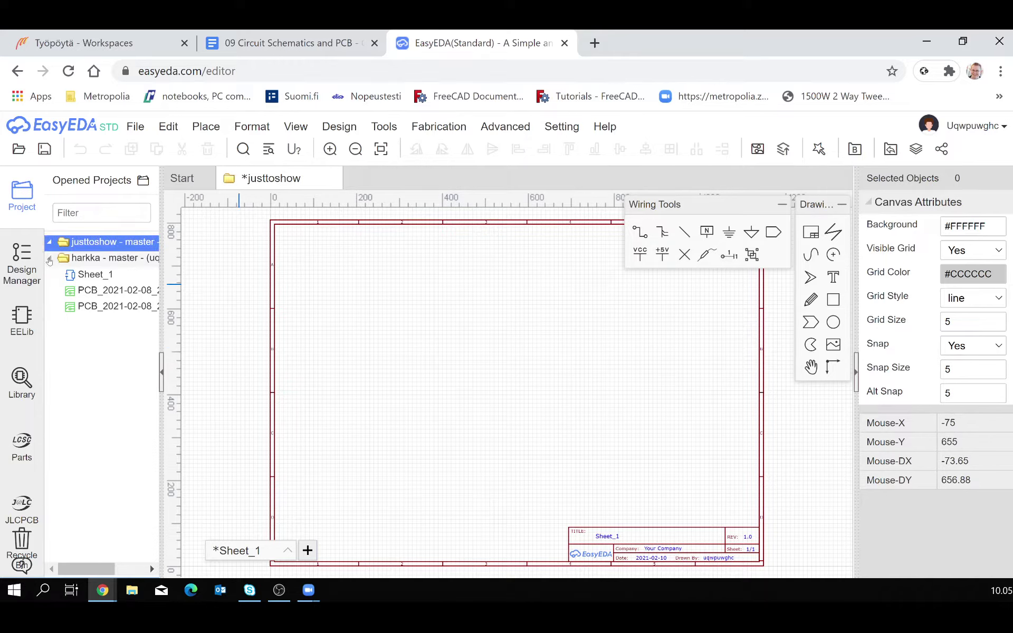
{"action": "left_click", "coordinate": [50, 258]}
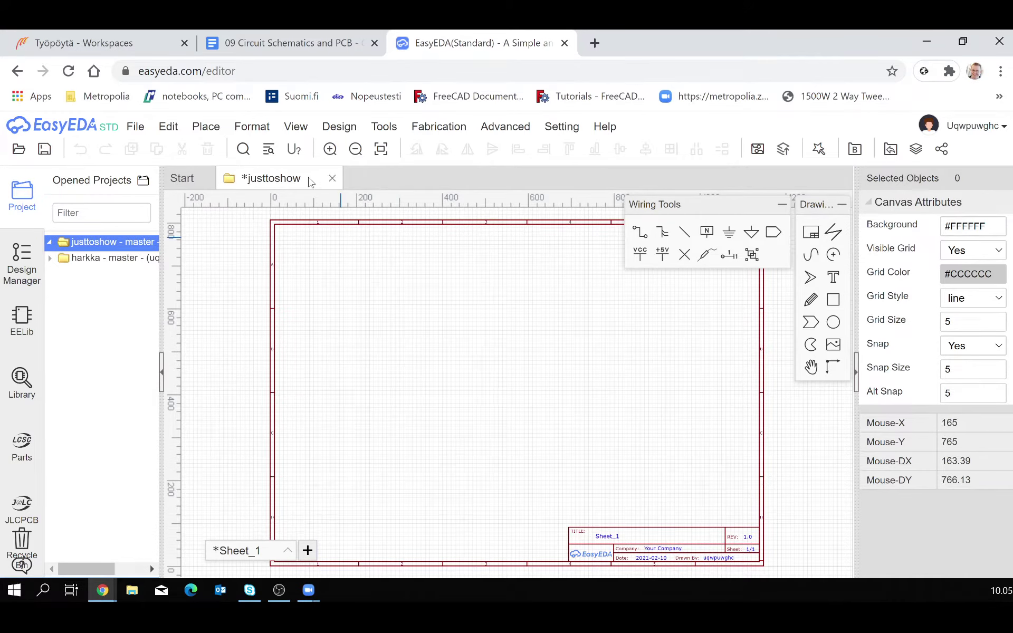
Save the justtoshow schematic and show the EELib library of supply flags, resistors, capacitors and inductors.
{"action": "left_click", "coordinate": [44, 151]}
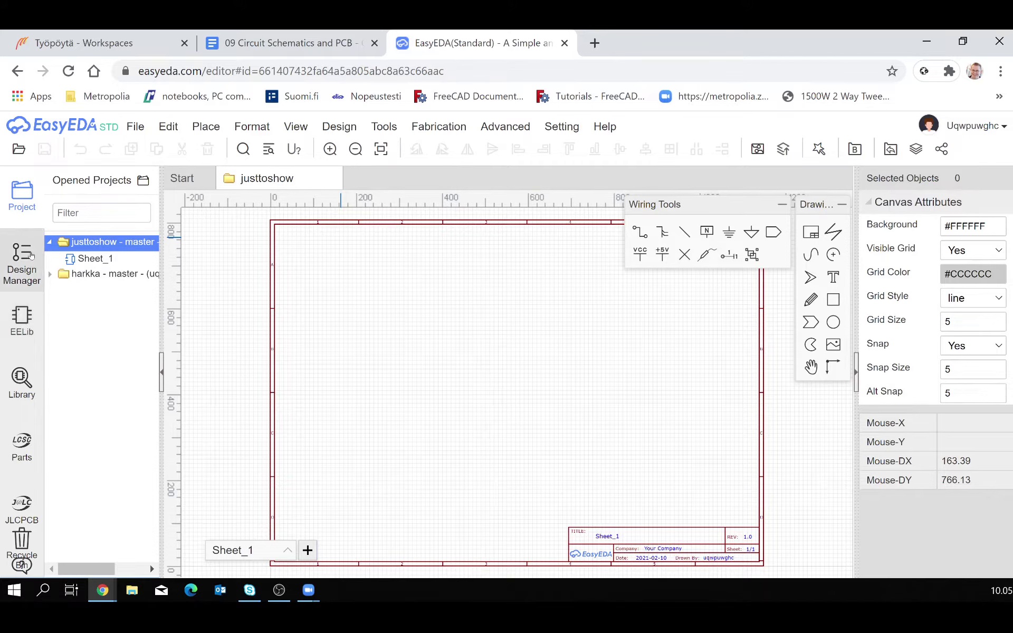
{"action": "left_click", "coordinate": [27, 324]}
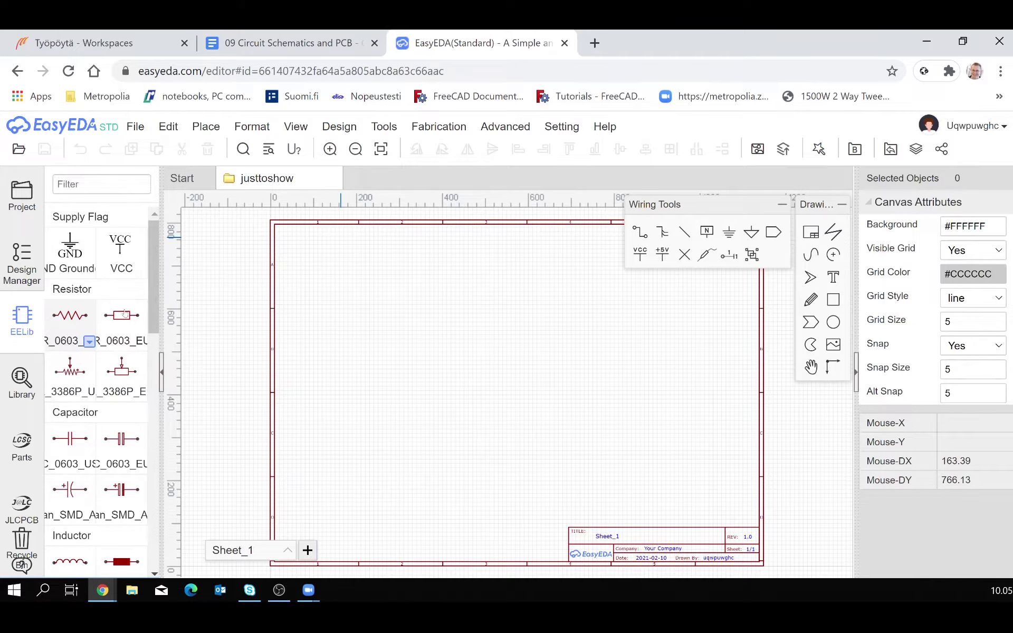
Open the Library search window, set to EasyEDA symbols in Work Space.
{"action": "scroll", "coordinate": [152, 338], "scroll_direction": "down", "scroll_amount": 1}
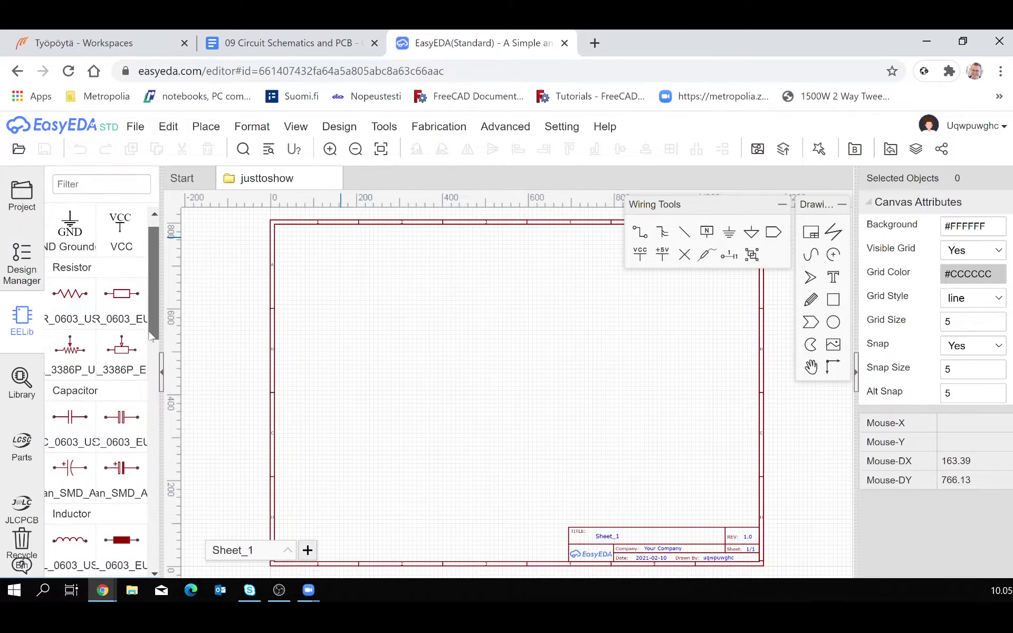
{"action": "scroll", "coordinate": [151, 338], "scroll_direction": "up", "scroll_amount": 1}
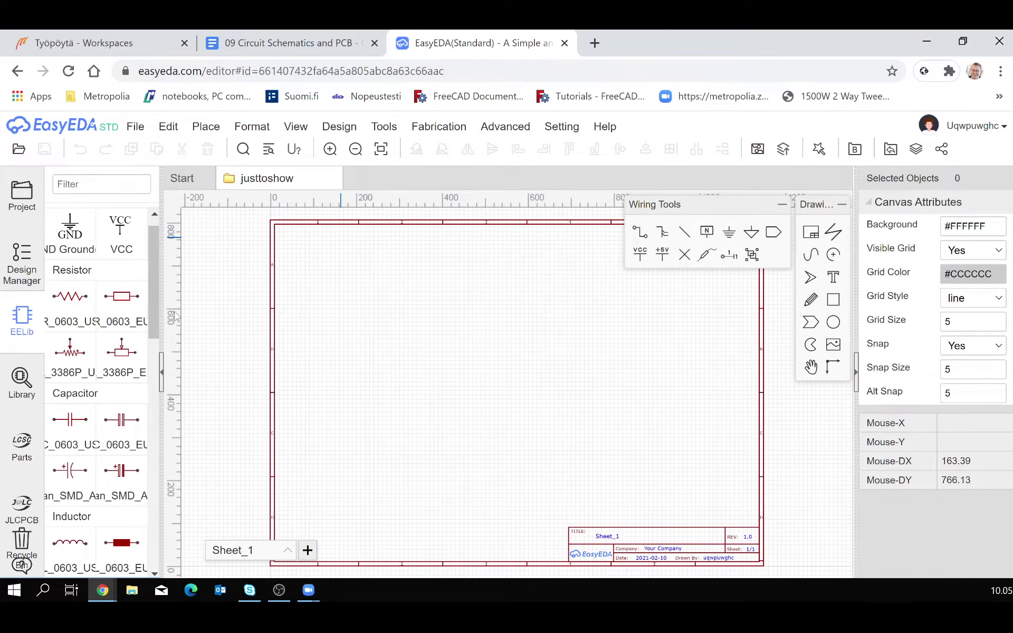
{"action": "left_click_drag", "start_coordinate": [153, 316], "coordinate": [155, 566]}
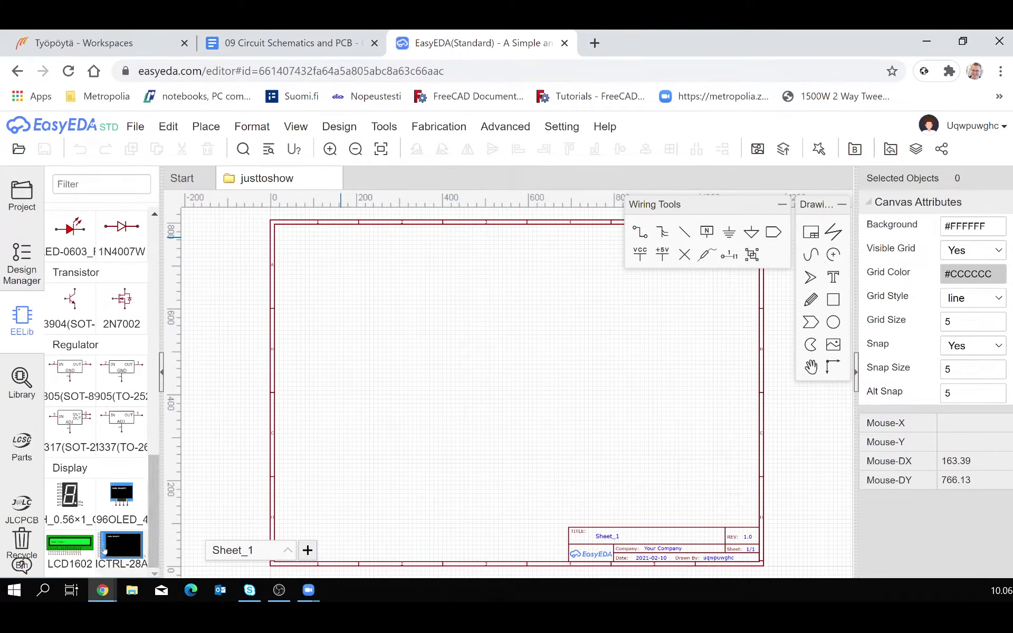
{"action": "left_click", "coordinate": [17, 391]}
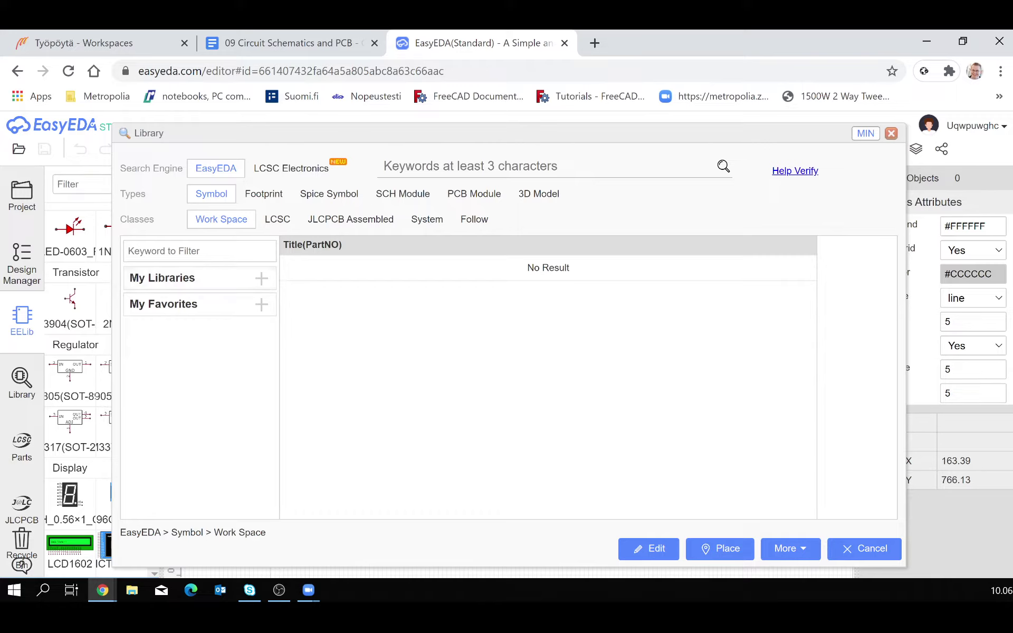
Search the Library for 'resistor', returning the single LCSC result MMUN2116LT1G (SOT-23-3).
{"action": "type", "text": "resistro"}
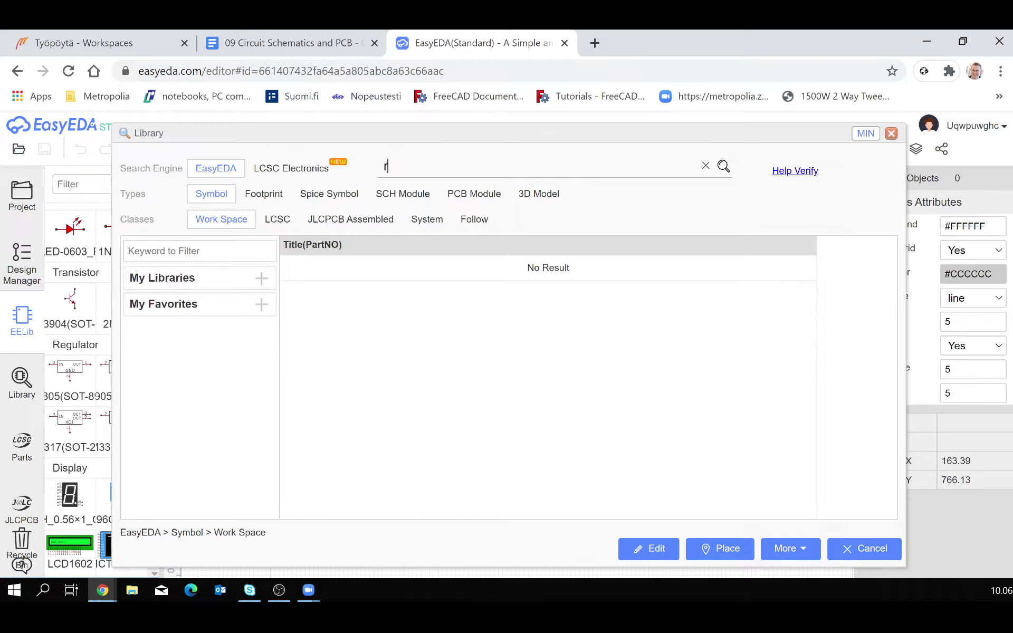
{"action": "key", "text": "BackSpace"}
{"action": "key", "text": "BackSpace"}
{"action": "type", "text": "or"}
{"action": "key", "text": "Return"}
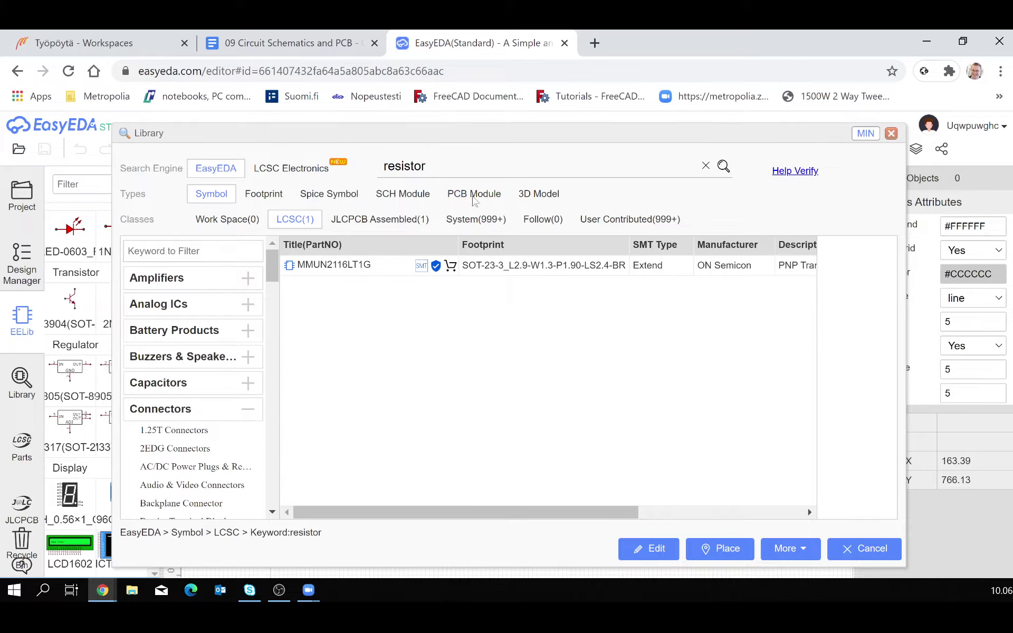
{"action": "left_click_drag", "start_coordinate": [427, 166], "coordinate": [383, 166]}
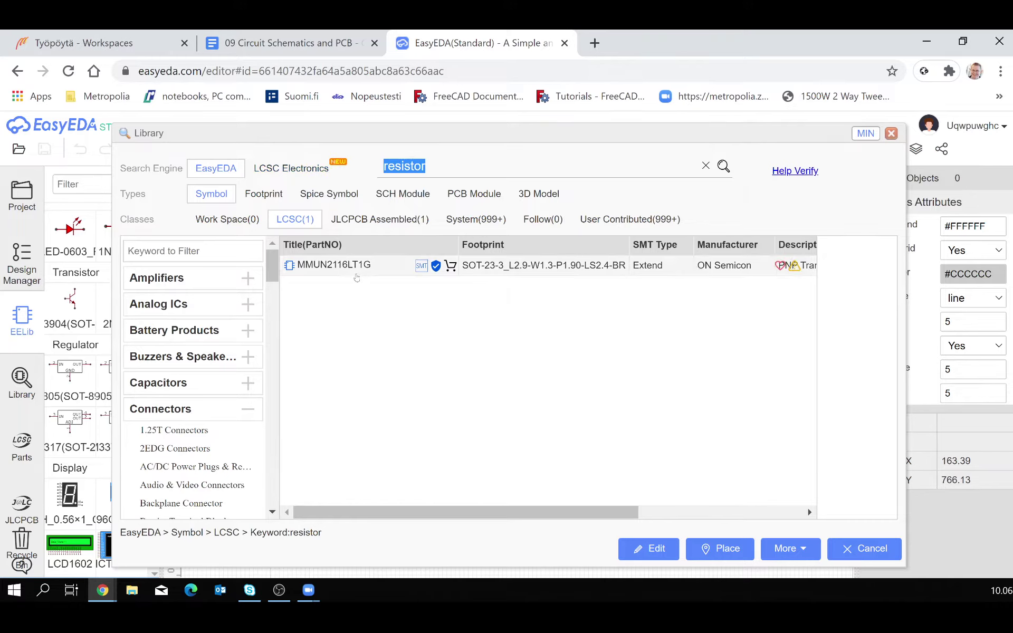
Browse the LCSC categories, collapsing Connectors and Inductors and checking Development Boards and Interface ICs.
{"action": "left_click", "coordinate": [245, 412]}
{"action": "scroll", "coordinate": [232, 404], "scroll_direction": "down", "scroll_amount": 2}
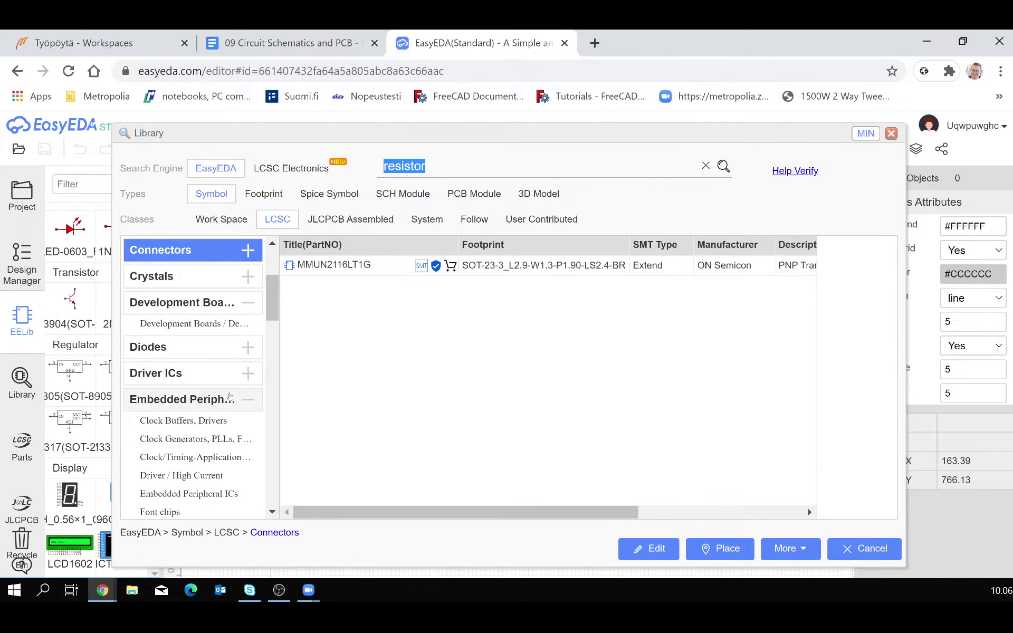
{"action": "left_click", "coordinate": [246, 402]}
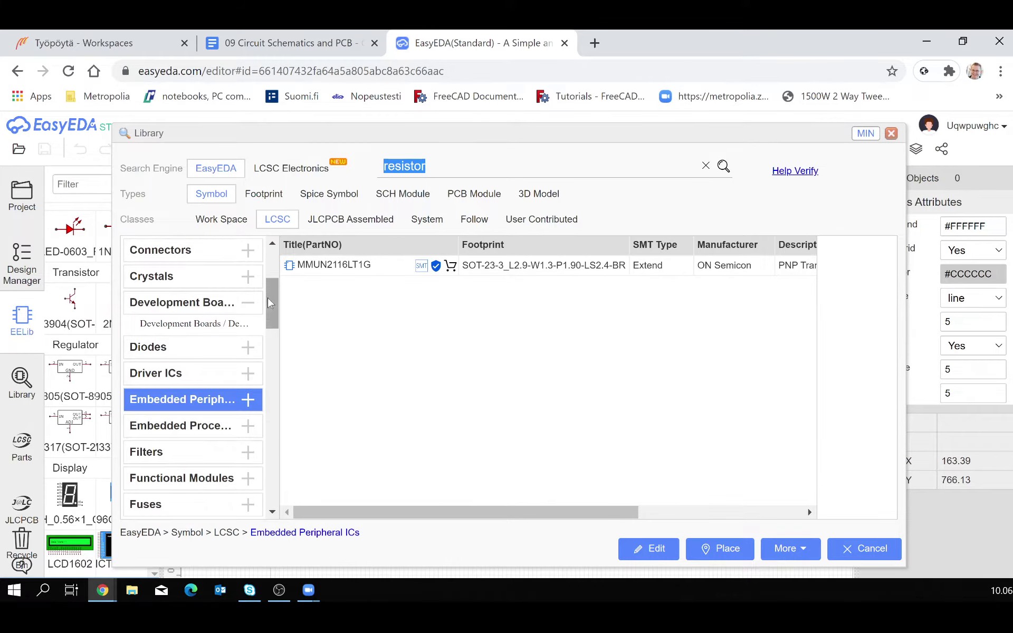
{"action": "left_click", "coordinate": [248, 302]}
{"action": "scroll", "coordinate": [245, 351], "scroll_direction": "down", "scroll_amount": 6}
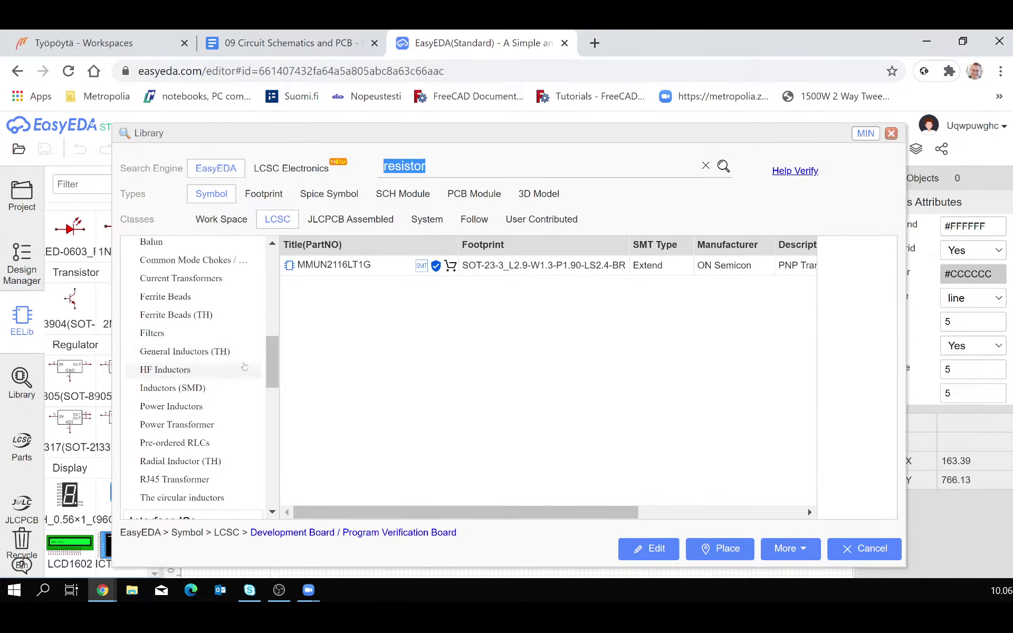
{"action": "scroll", "coordinate": [248, 327], "scroll_direction": "up", "scroll_amount": 2}
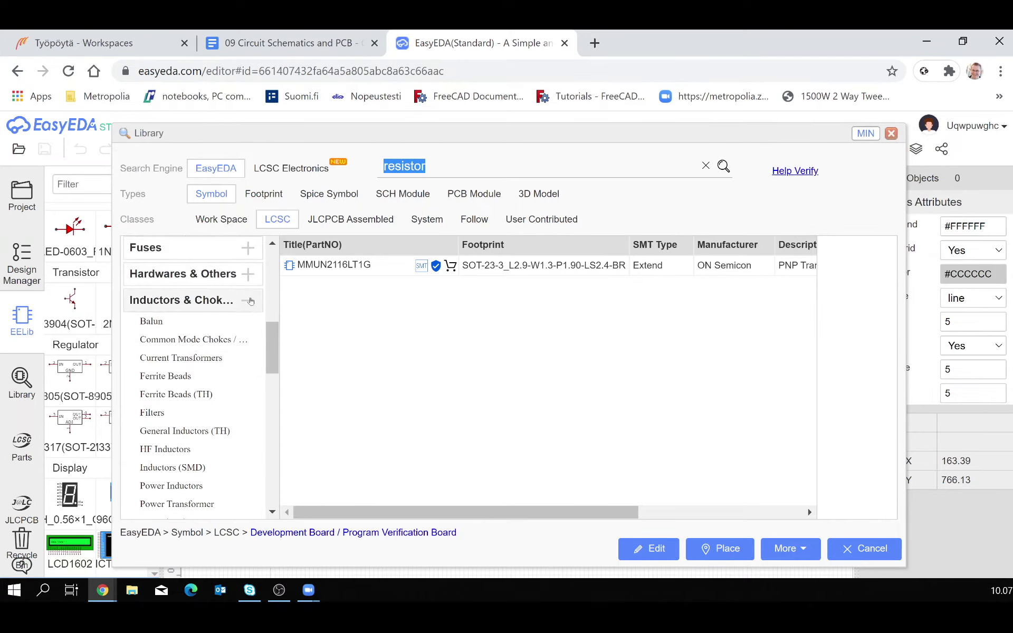
{"action": "left_click", "coordinate": [248, 301]}
{"action": "left_click", "coordinate": [248, 327]}
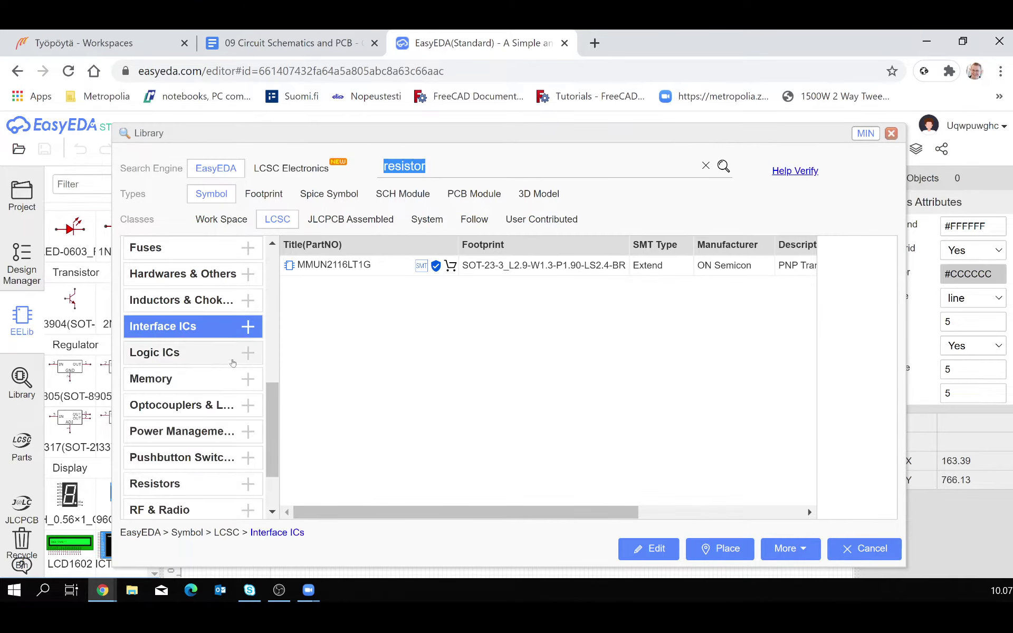
{"action": "scroll", "coordinate": [238, 410], "scroll_direction": "down", "scroll_amount": 2}
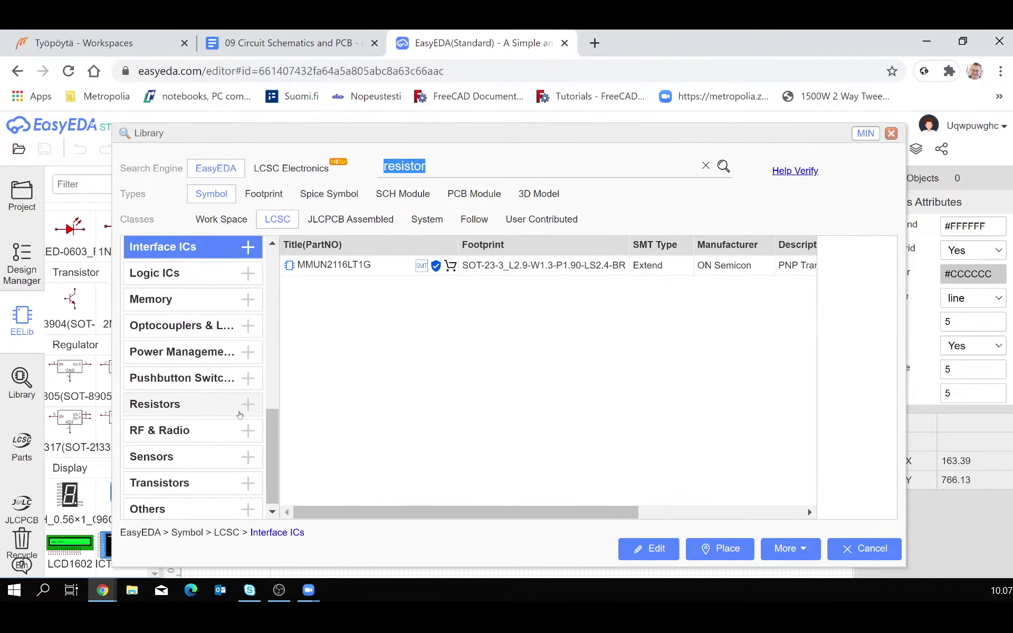
Expand Resistors and list the Carbon Film Resistors, such as CF1/4W-10Ω±5%T52.
{"action": "left_click", "coordinate": [188, 405]}
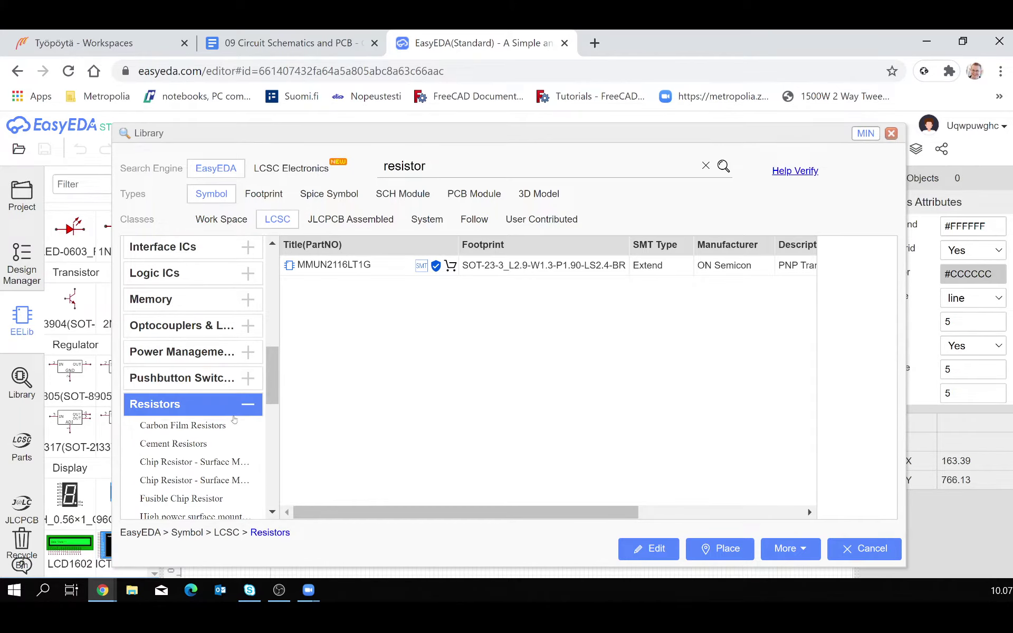
{"action": "scroll", "coordinate": [234, 419], "scroll_direction": "down", "scroll_amount": 2}
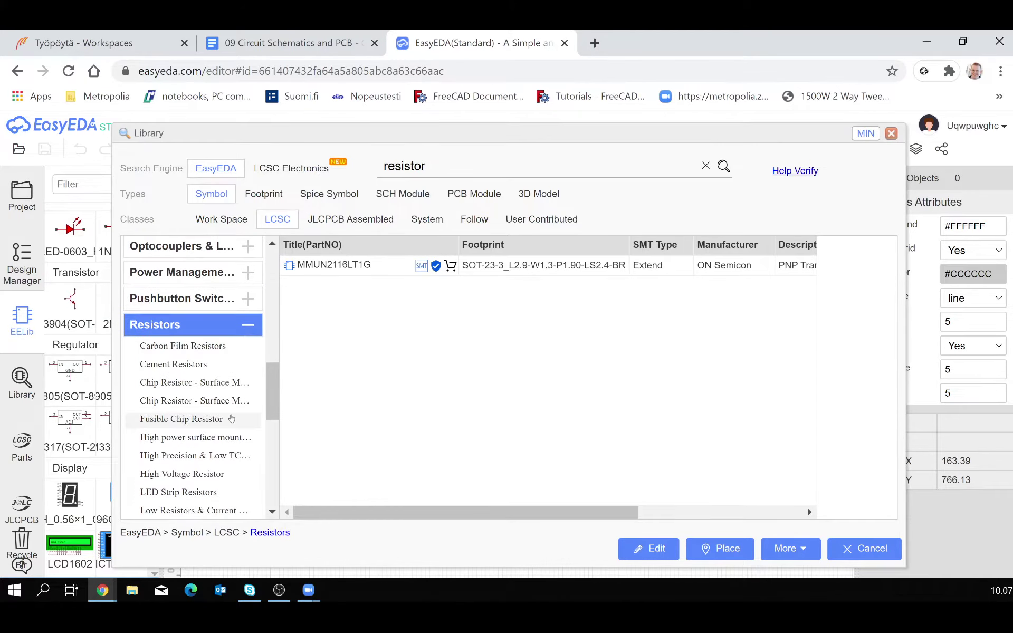
{"action": "left_click", "coordinate": [172, 349]}
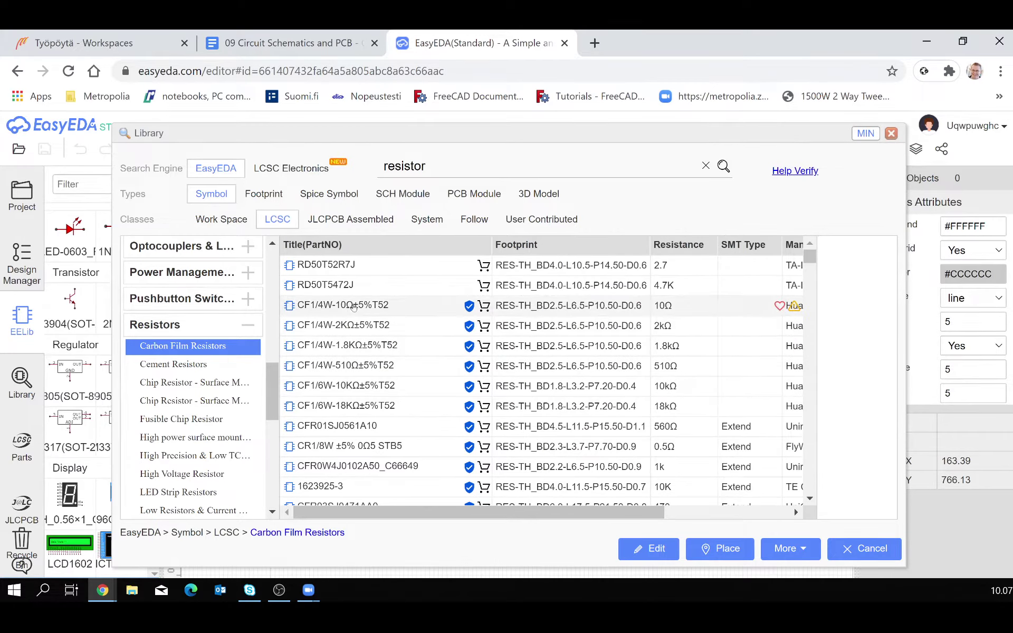
{"action": "mouse_move", "coordinate": [352, 308]}
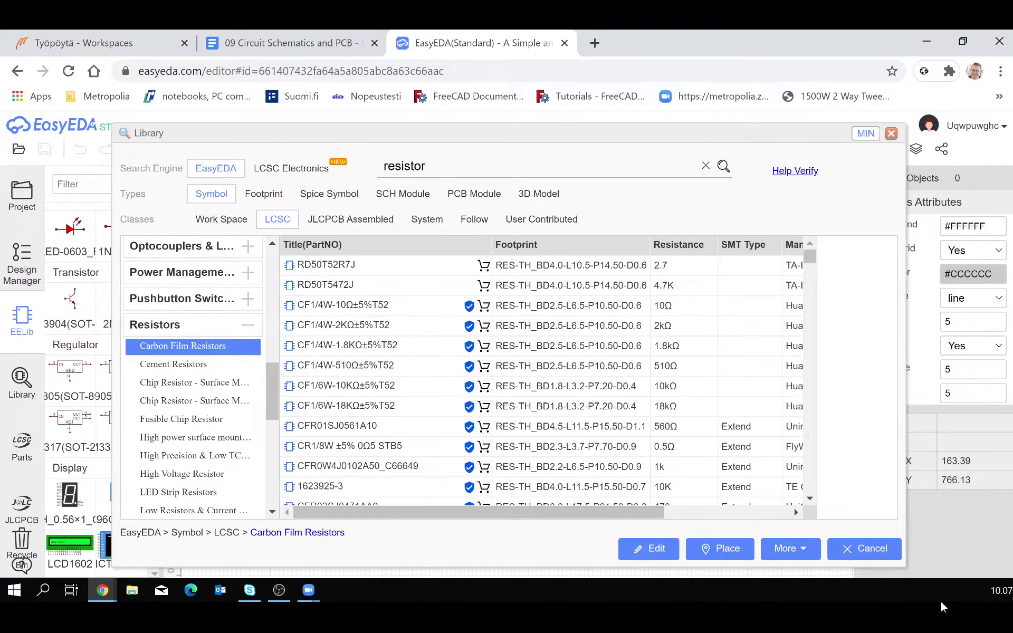
{"action": "key", "text": "alt+Tab"}
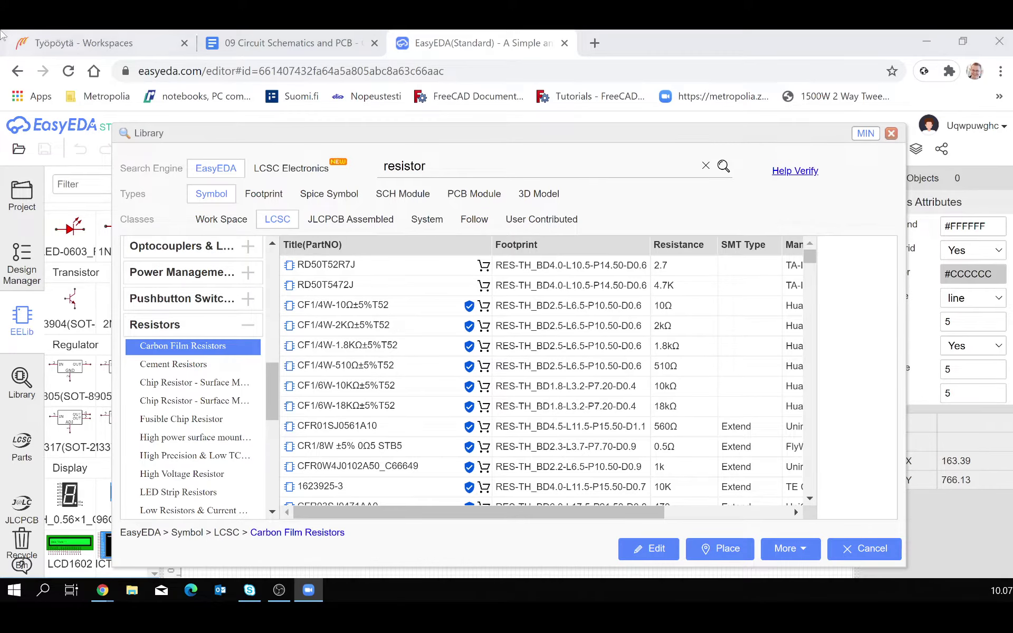
Launch the course Zoom meeting from the Metropolia workspace frontpage, then return to EasyEDA.
{"action": "left_click", "coordinate": [93, 44]}
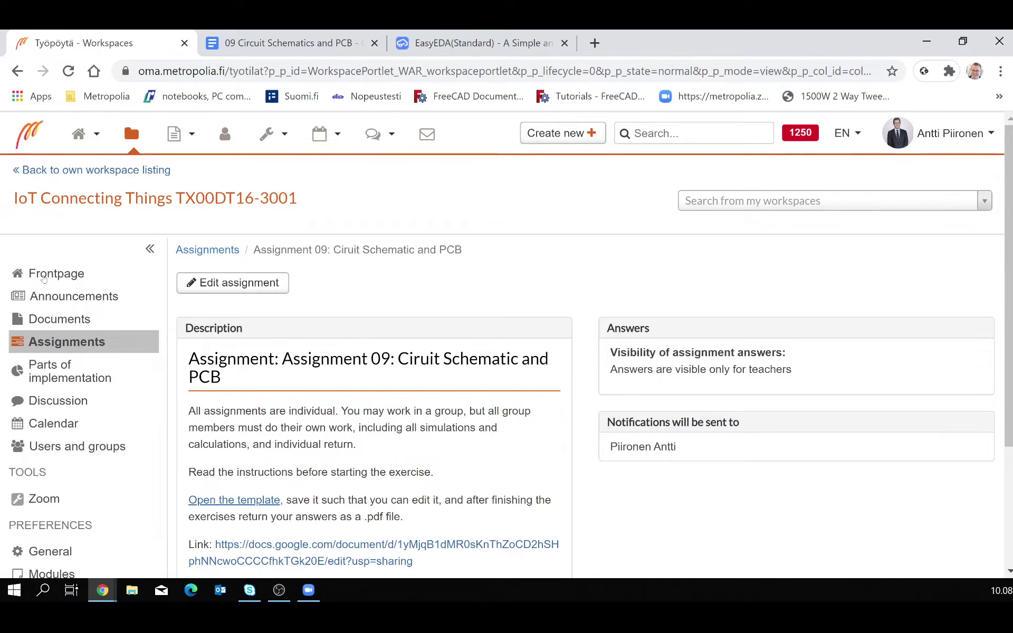
{"action": "left_click", "coordinate": [44, 278]}
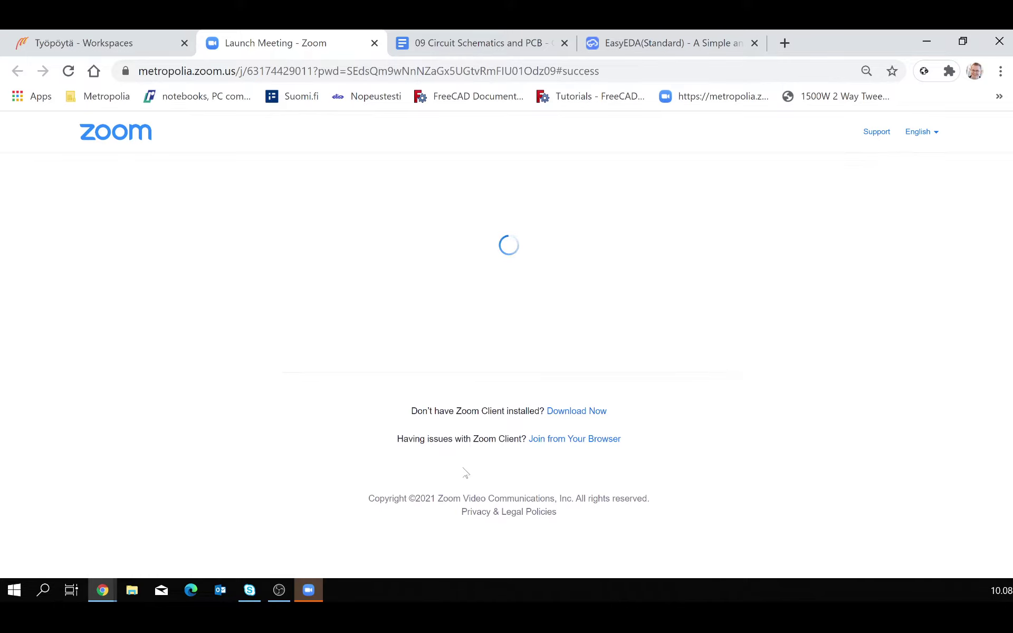
{"action": "left_click", "coordinate": [508, 353]}
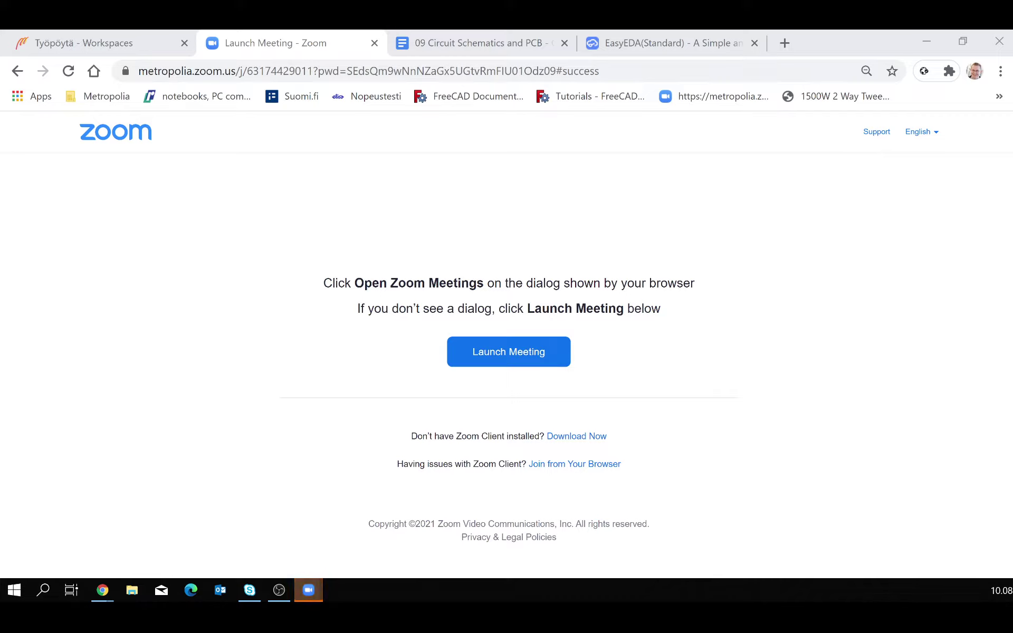
{"action": "left_click", "coordinate": [374, 43]}
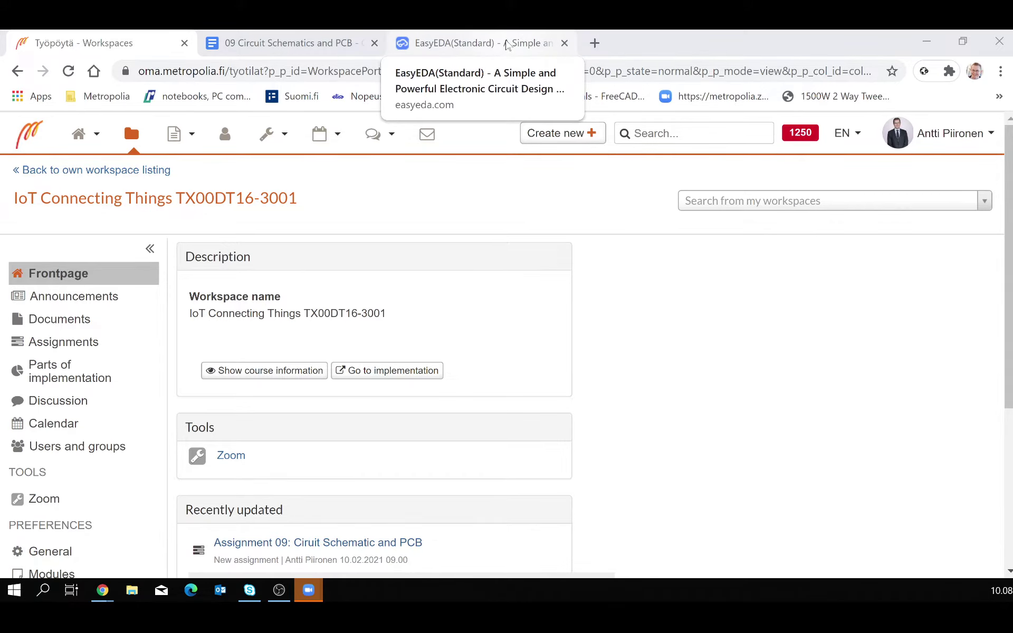
{"action": "left_click", "coordinate": [508, 47]}
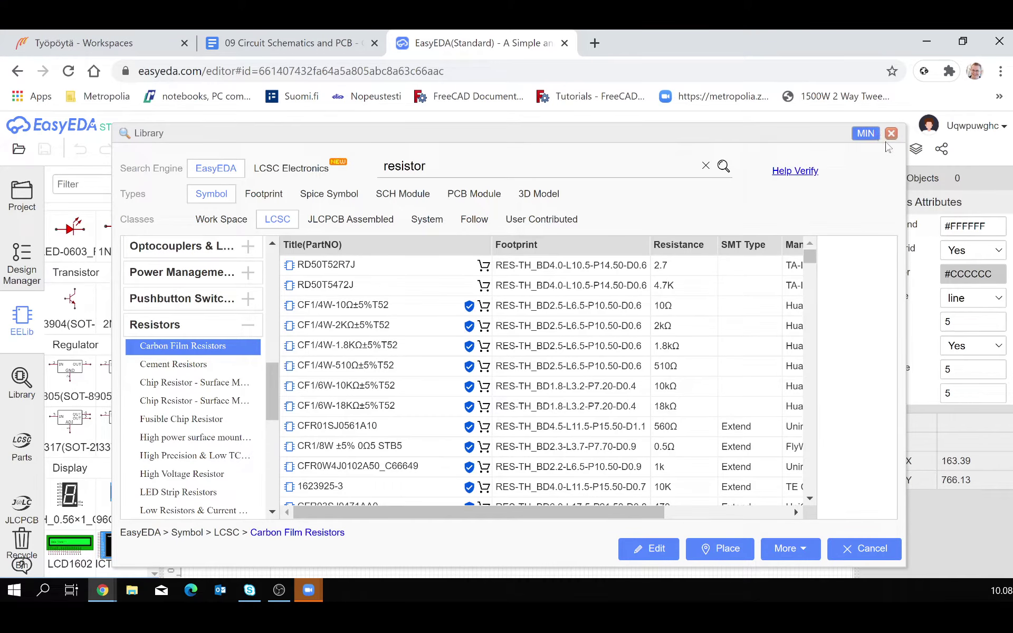
Go back to the Google Docs exercise sheet and scroll up to the getting-started instructions.
{"action": "key", "text": "ctrl+shift+Tab"}
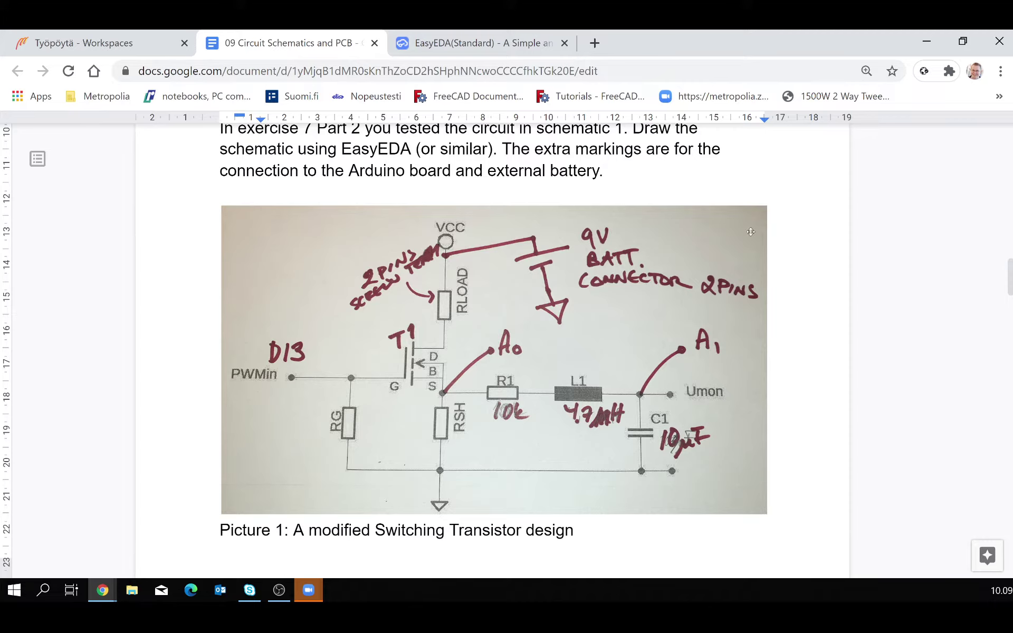
{"action": "scroll", "coordinate": [919, 262], "scroll_direction": "up", "scroll_amount": 5}
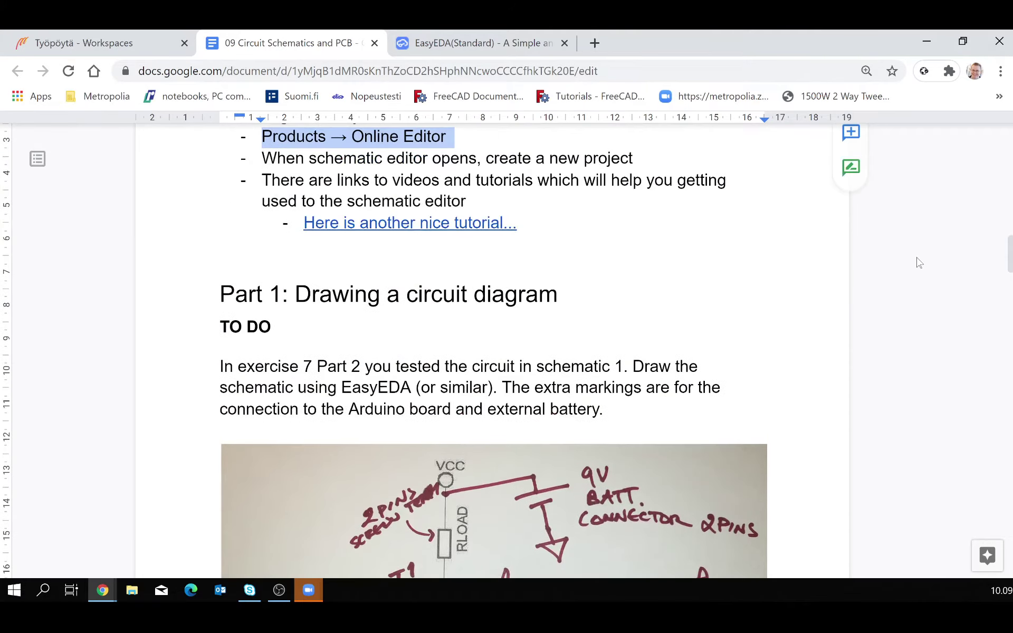
{"action": "scroll", "coordinate": [920, 262], "scroll_direction": "up", "scroll_amount": 5}
{"action": "scroll", "coordinate": [919, 262], "scroll_direction": "up", "scroll_amount": 2}
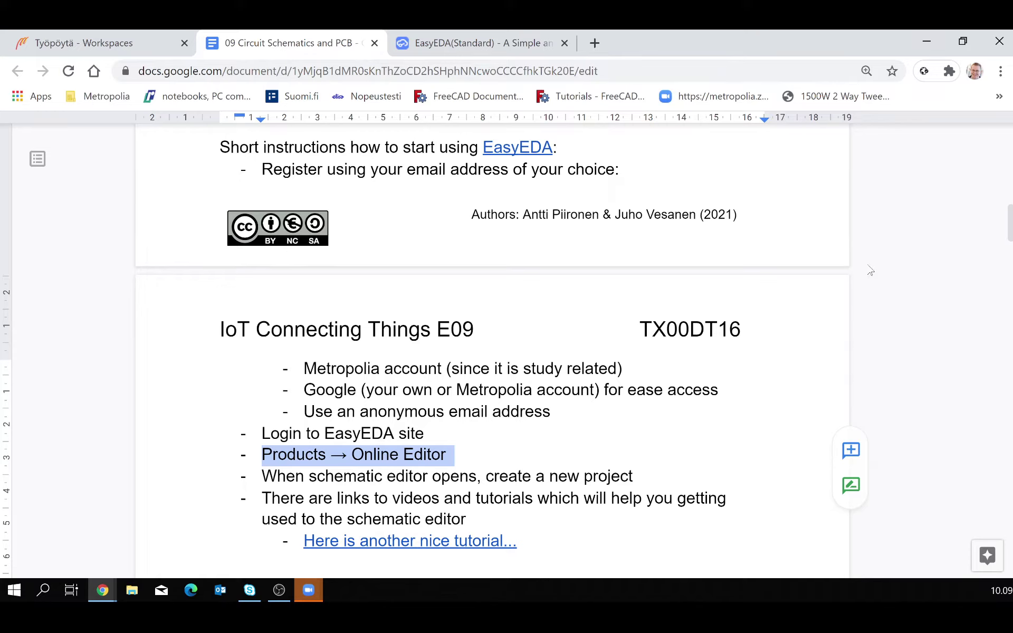
In EasyEDA, list the opened projects and close the Library window to reveal blank Sheet_1.
{"action": "left_click", "coordinate": [446, 42]}
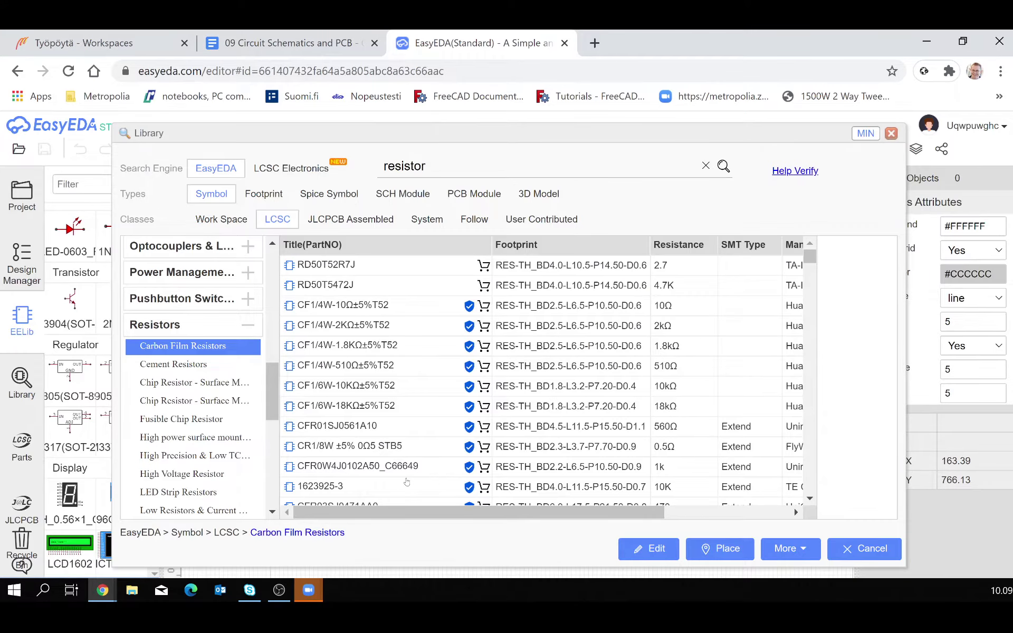
{"action": "left_click", "coordinate": [16, 191]}
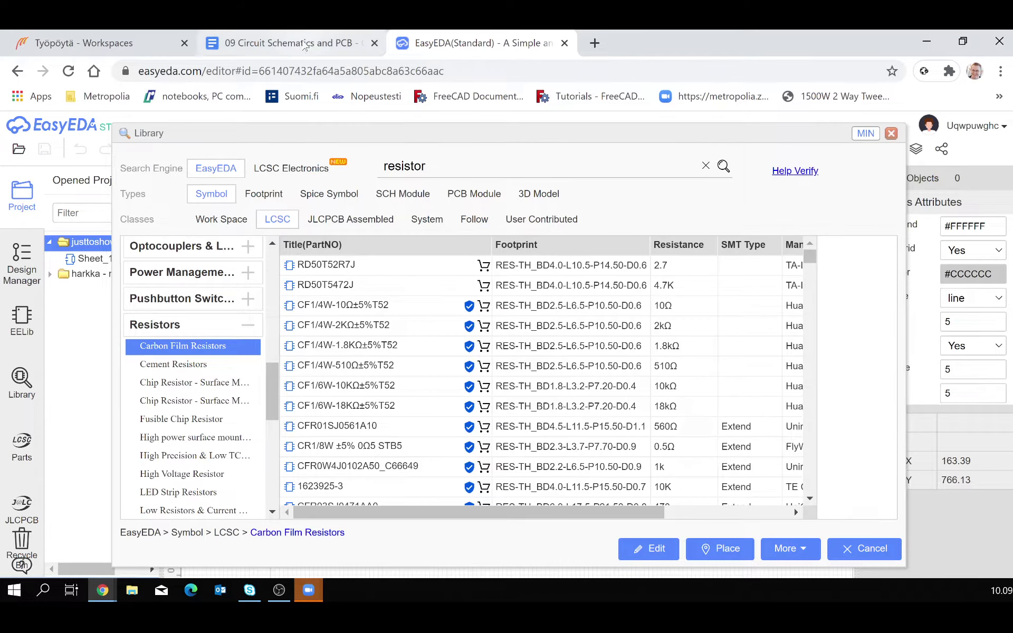
{"action": "left_click", "coordinate": [891, 134]}
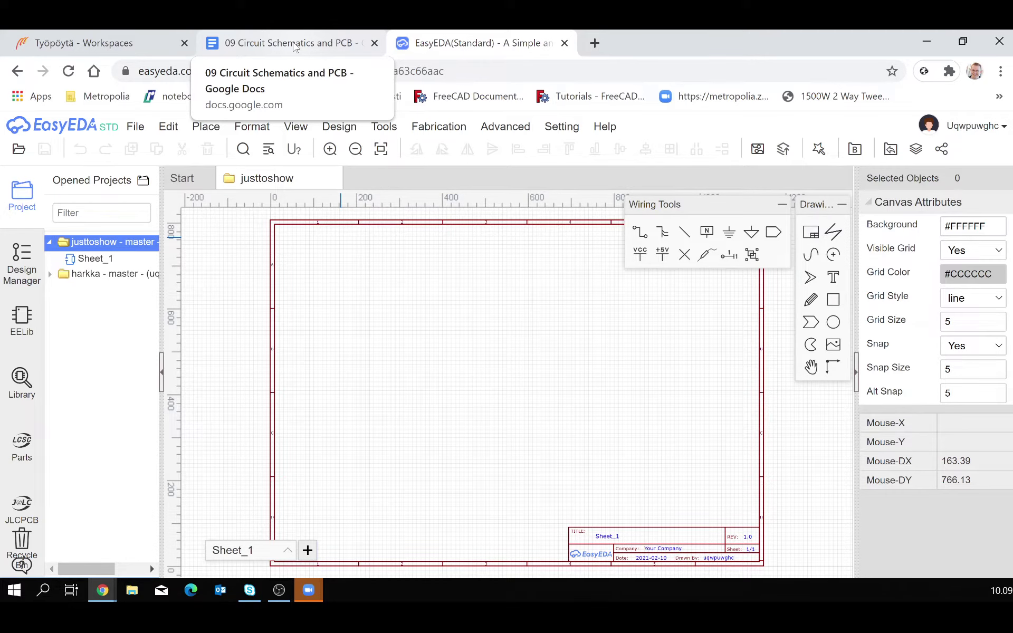
{"action": "left_click", "coordinate": [294, 47]}
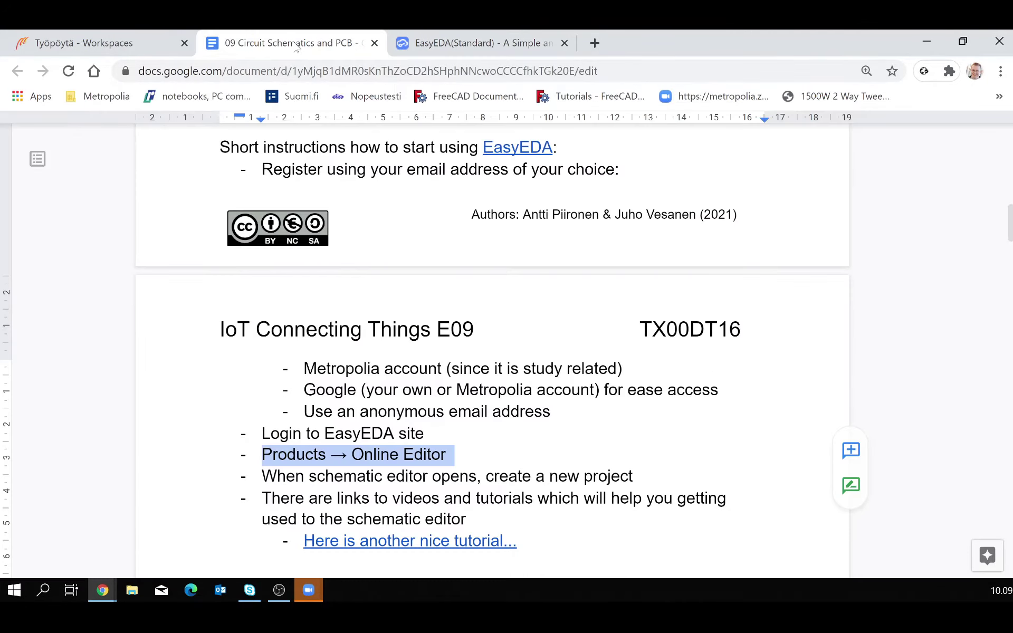
{"action": "left_click", "coordinate": [494, 411]}
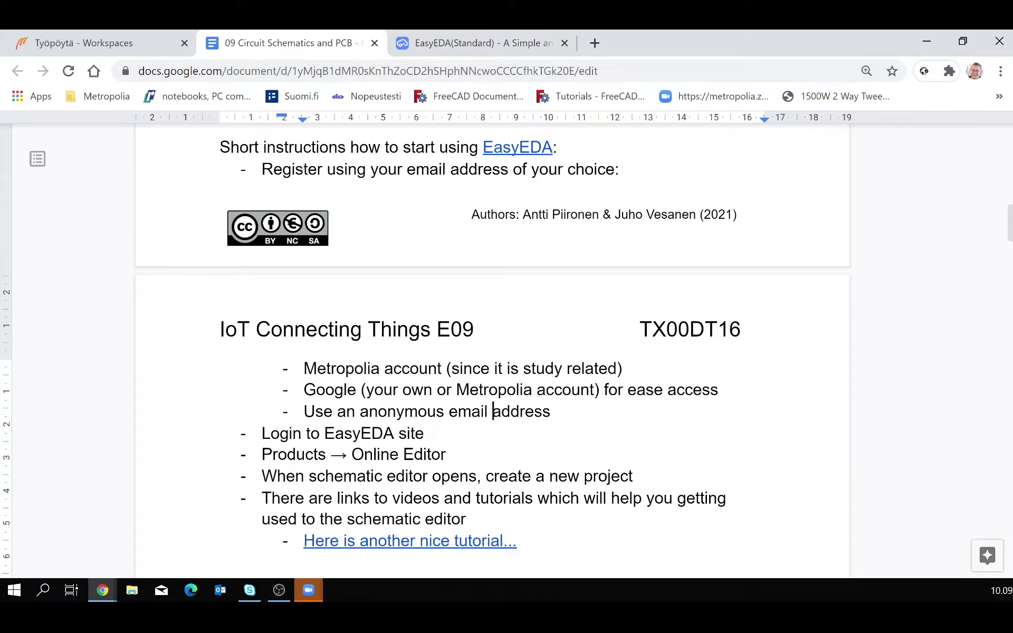
{"action": "scroll", "coordinate": [492, 349], "scroll_direction": "down", "scroll_amount": 3}
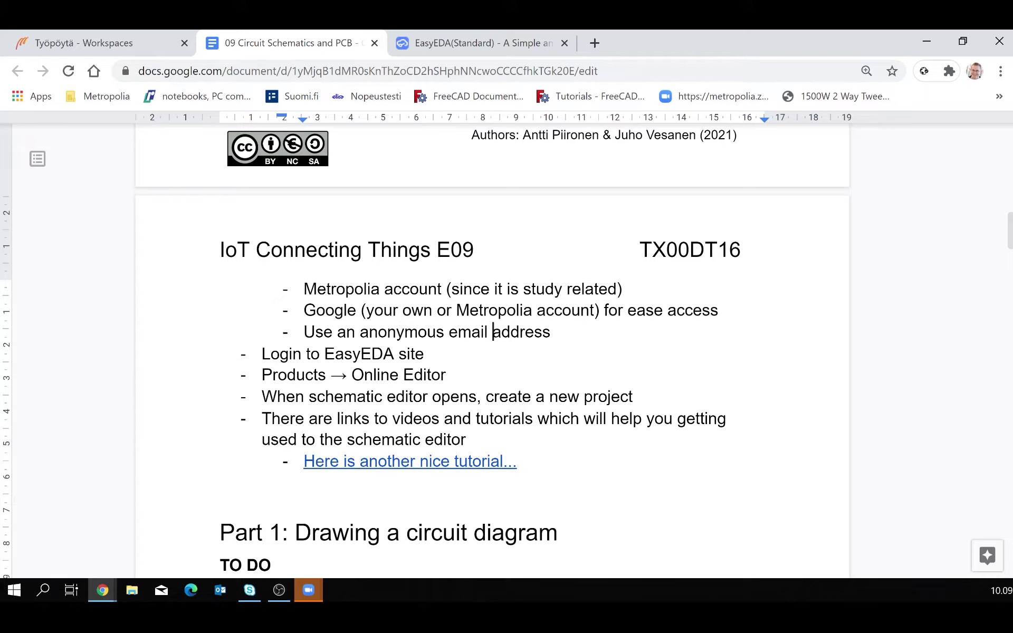
{"action": "left_click", "coordinate": [433, 461]}
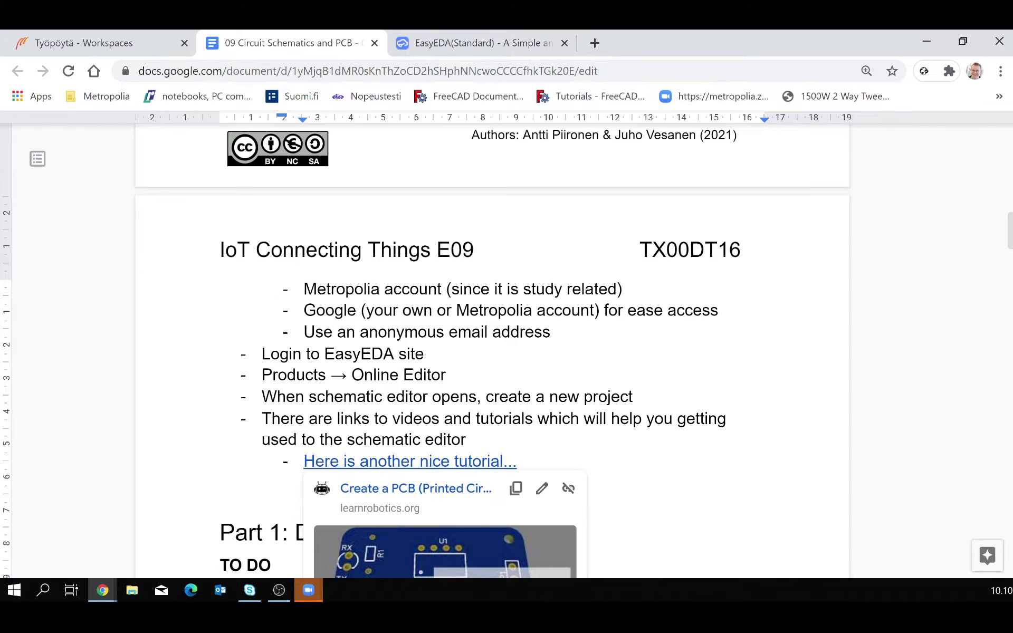
{"action": "left_click", "coordinate": [726, 418]}
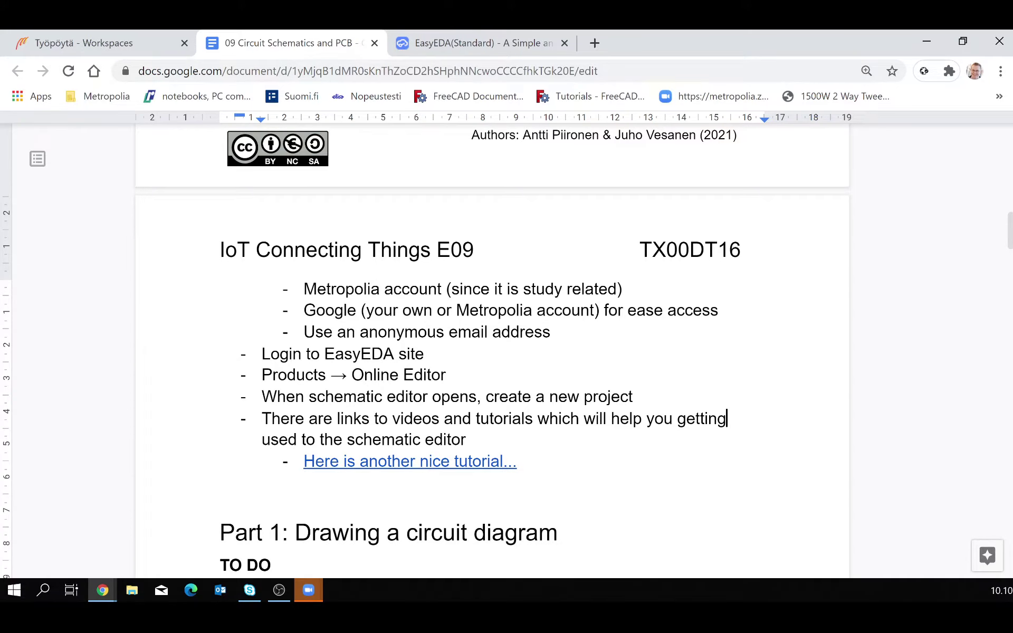
{"action": "scroll", "coordinate": [492, 349], "scroll_direction": "down", "scroll_amount": 1}
{"action": "scroll", "coordinate": [709, 426], "scroll_direction": "down", "scroll_amount": 1}
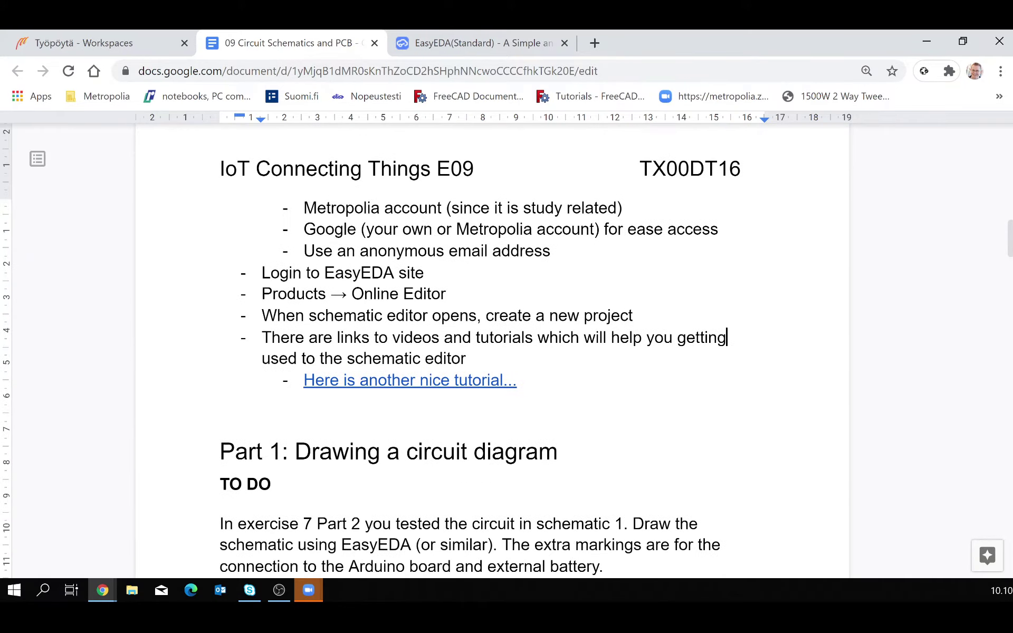
{"action": "scroll", "coordinate": [708, 426], "scroll_direction": "down", "scroll_amount": 8}
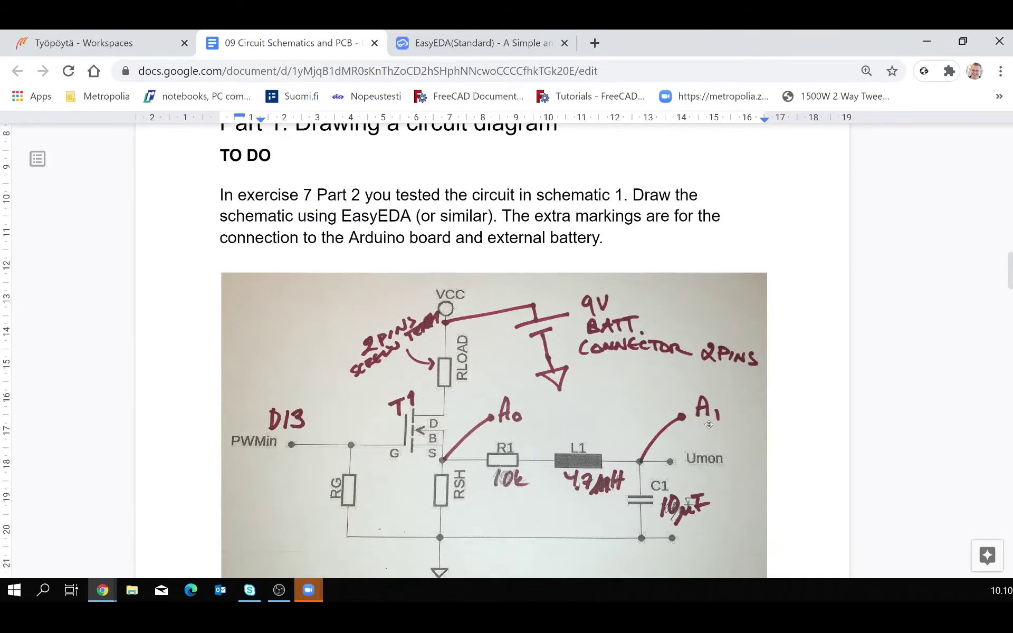
{"action": "scroll", "coordinate": [709, 426], "scroll_direction": "down", "scroll_amount": 13}
{"action": "scroll", "coordinate": [650, 467], "scroll_direction": "up", "scroll_amount": 4}
{"action": "scroll", "coordinate": [651, 467], "scroll_direction": "up", "scroll_amount": 4}
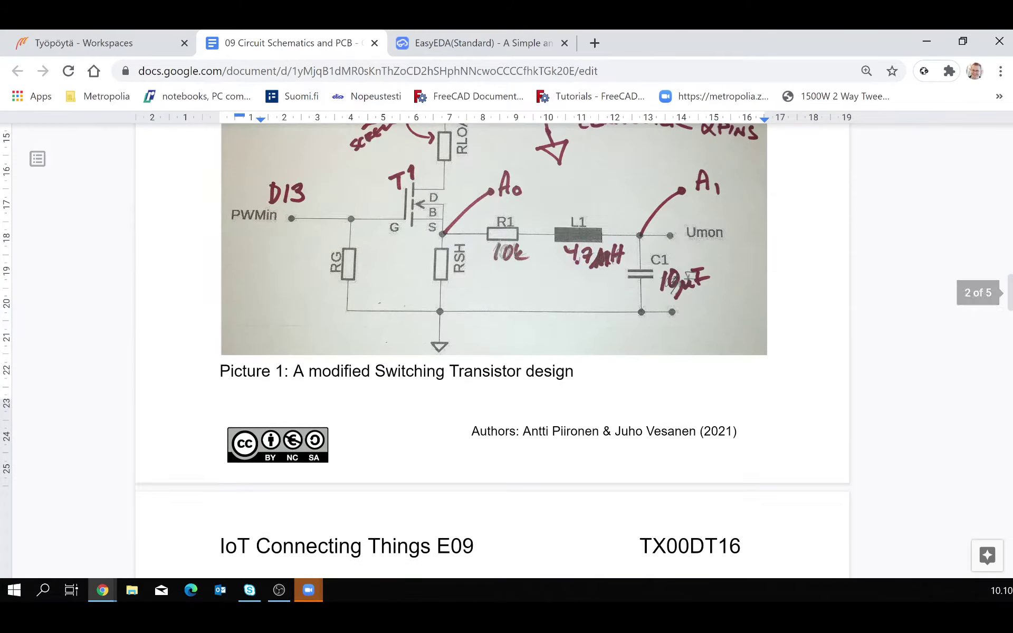
{"action": "scroll", "coordinate": [711, 425], "scroll_direction": "up", "scroll_amount": 2}
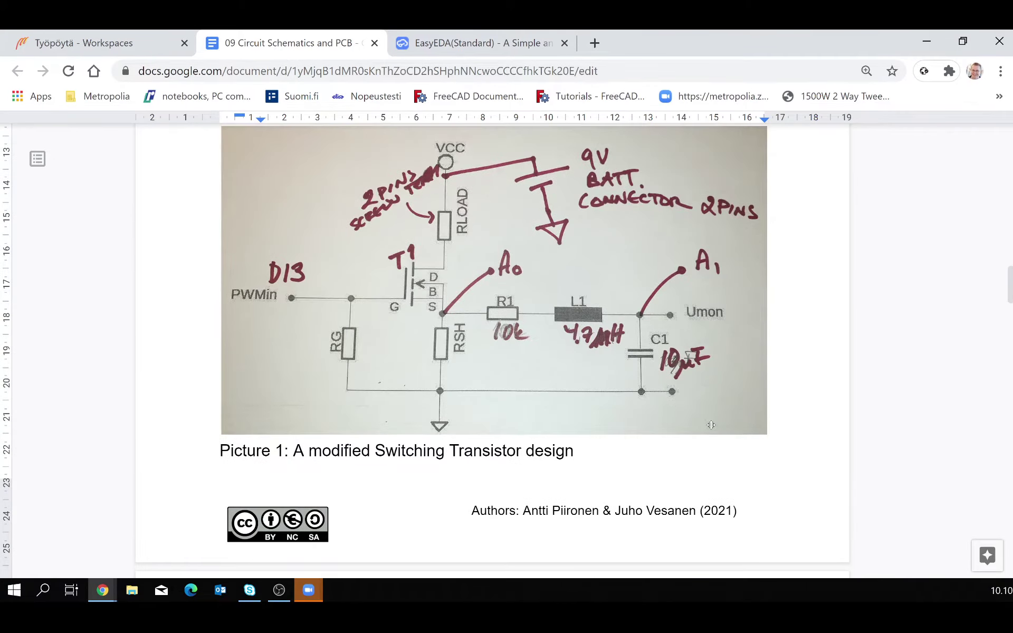
{"action": "scroll", "coordinate": [711, 425], "scroll_direction": "up", "scroll_amount": 2}
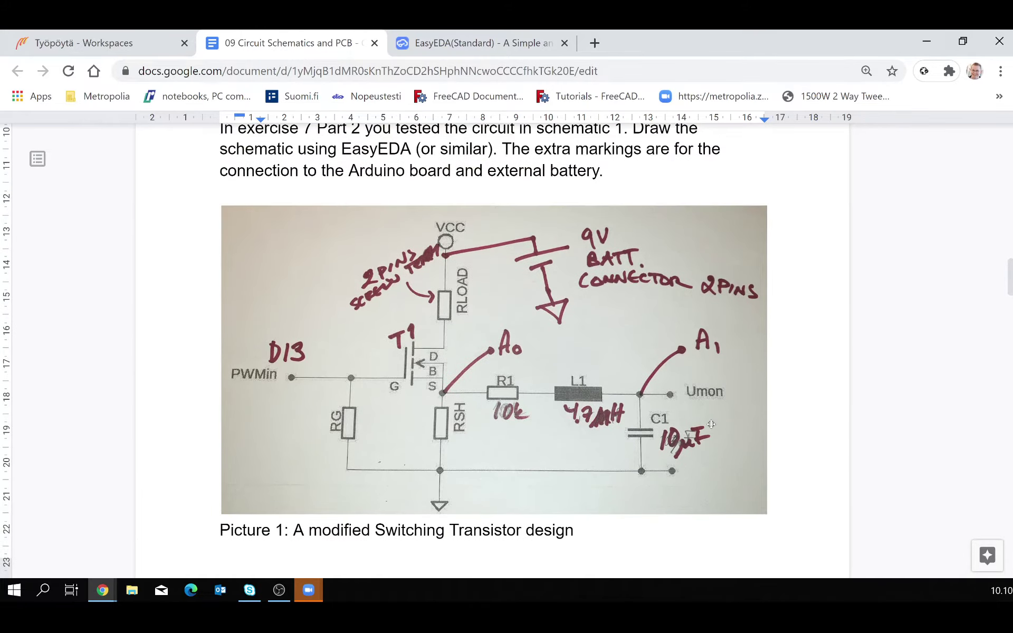
Open easyeda.com from the editor's File menu and bring up its Products choices.
{"action": "left_click", "coordinate": [471, 50]}
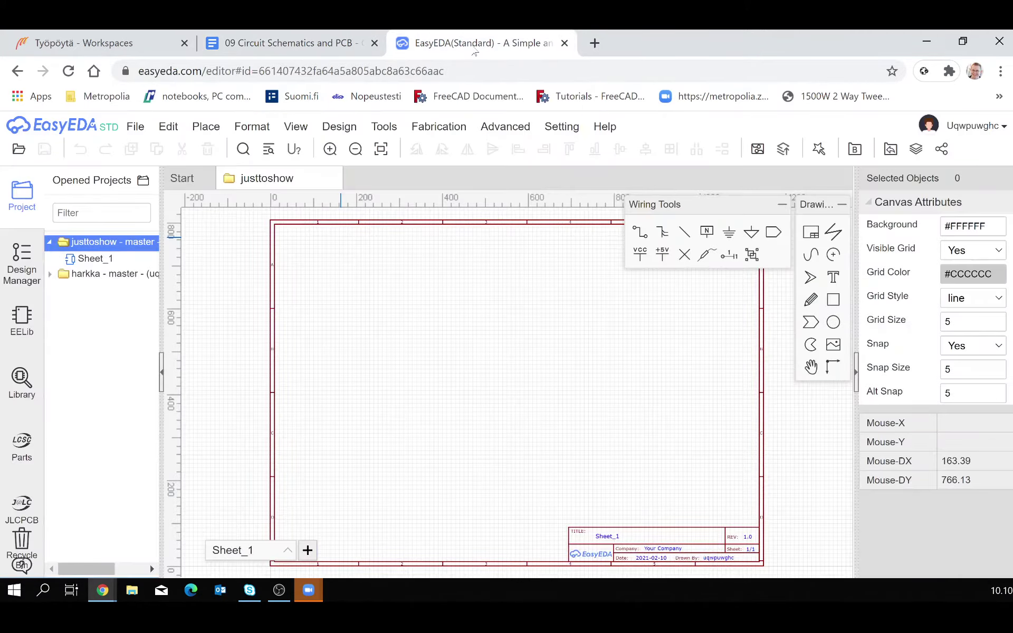
{"action": "left_click", "coordinate": [133, 127]}
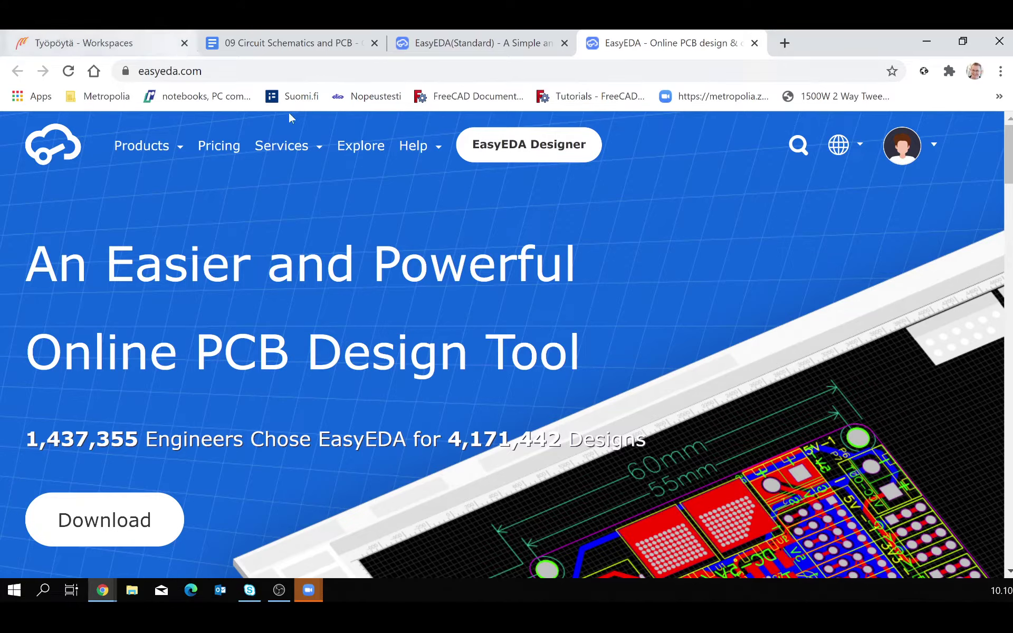
{"action": "mouse_move", "coordinate": [128, 149]}
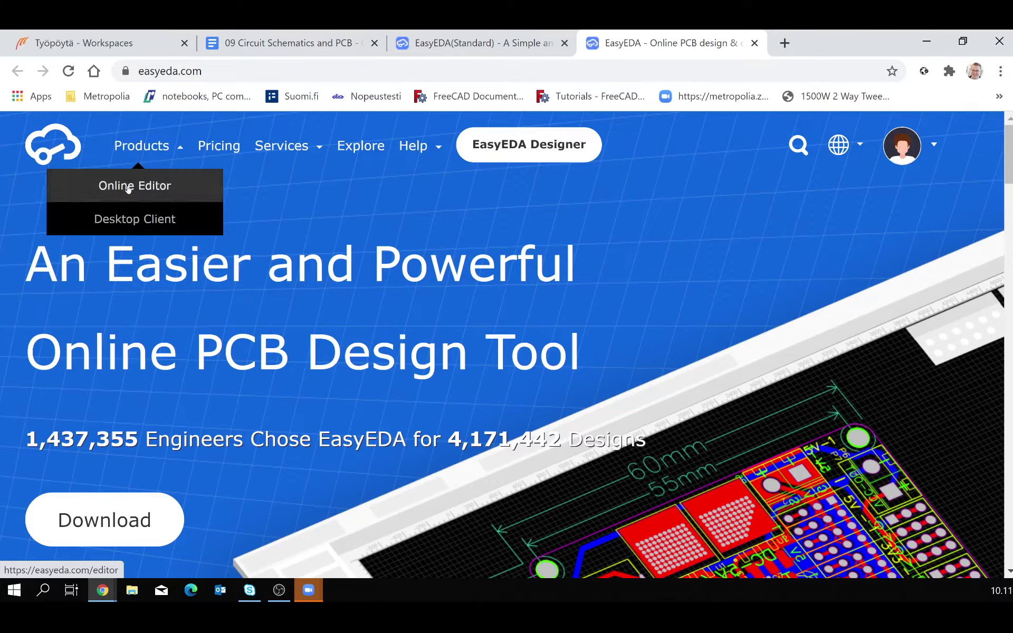
Choose Online Editor under Products to reach the editor's Start page.
{"action": "left_click", "coordinate": [128, 187]}
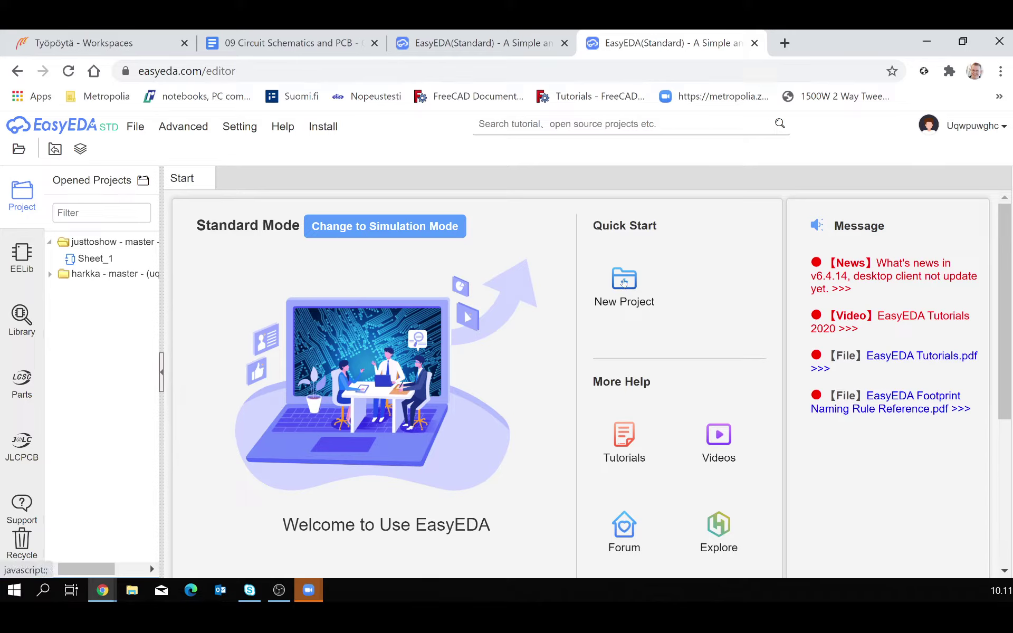
Create a new project titled 'newtest' from the Start page.
{"action": "left_click", "coordinate": [624, 283]}
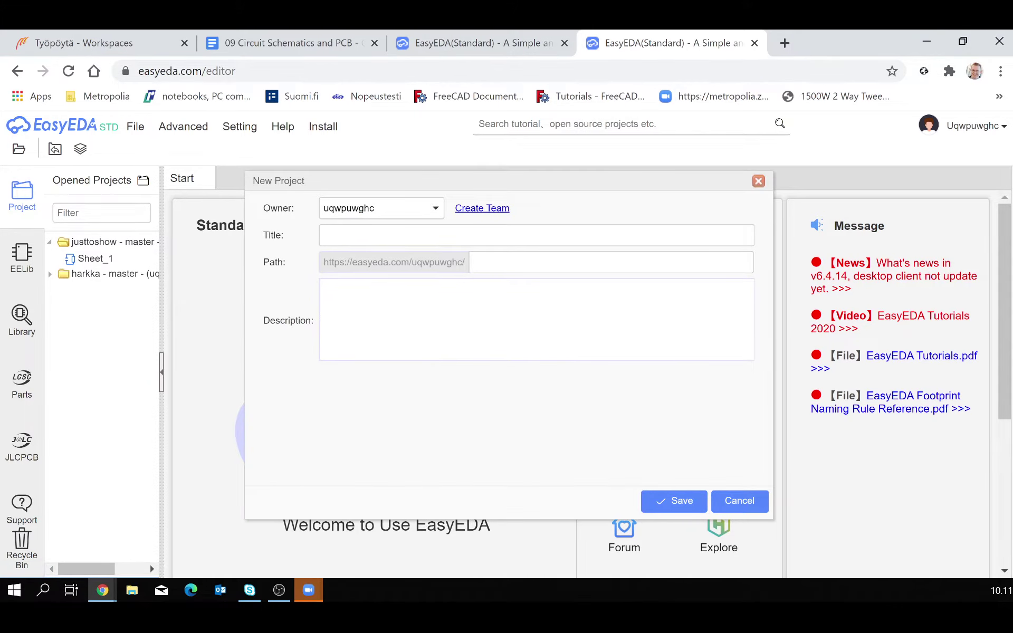
{"action": "left_click", "coordinate": [536, 235]}
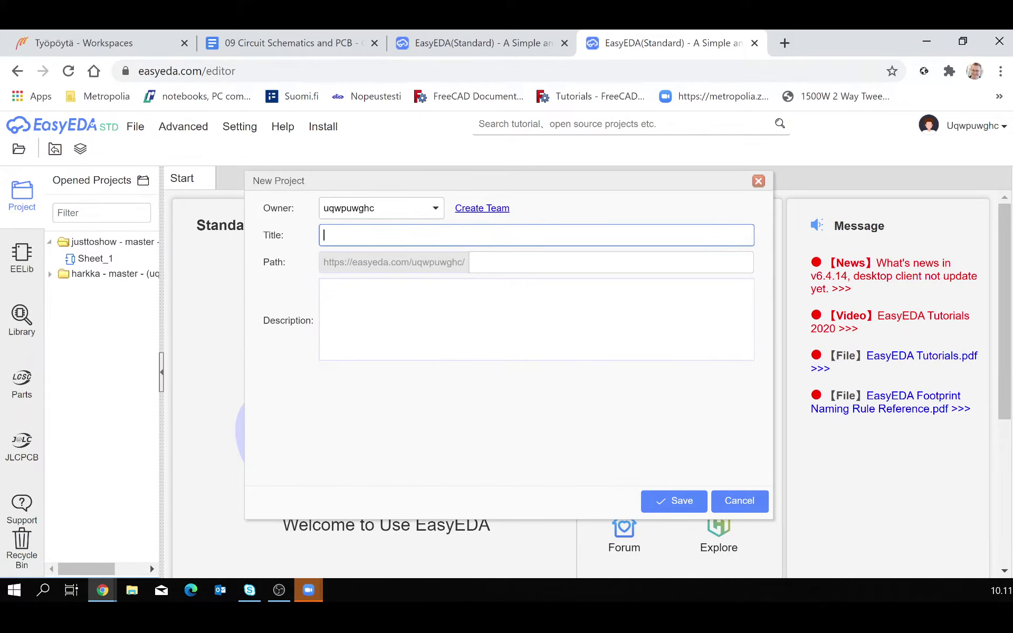
{"action": "type", "text": "newtest"}
{"action": "left_click", "coordinate": [671, 506]}
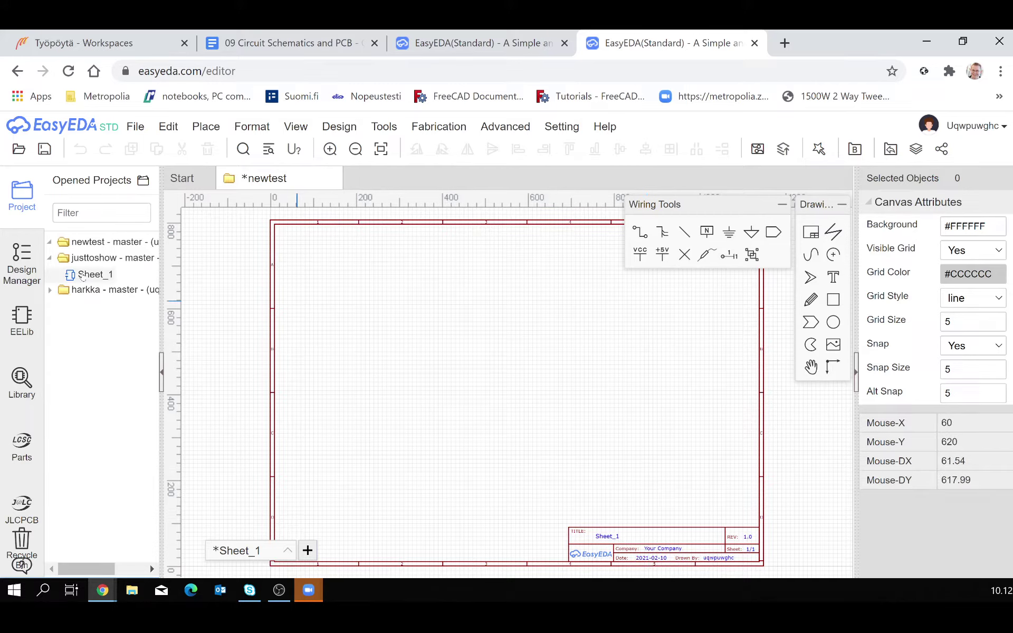
Collapse justtoshow, save newtest, and expand newtest to show its Sheet_1.
{"action": "left_click", "coordinate": [48, 258]}
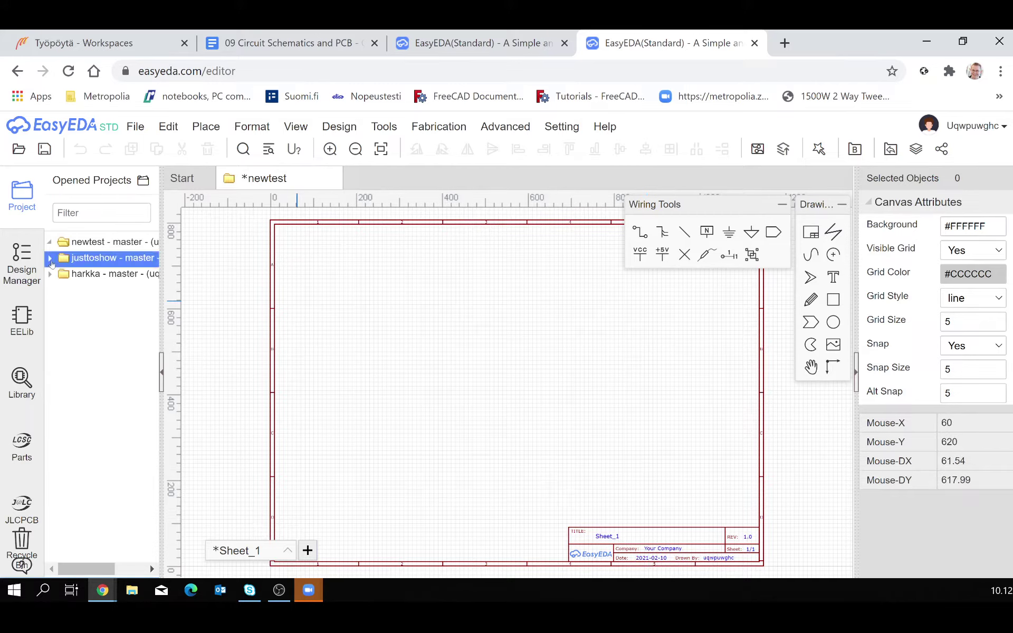
{"action": "left_click", "coordinate": [44, 150]}
{"action": "left_click", "coordinate": [49, 243]}
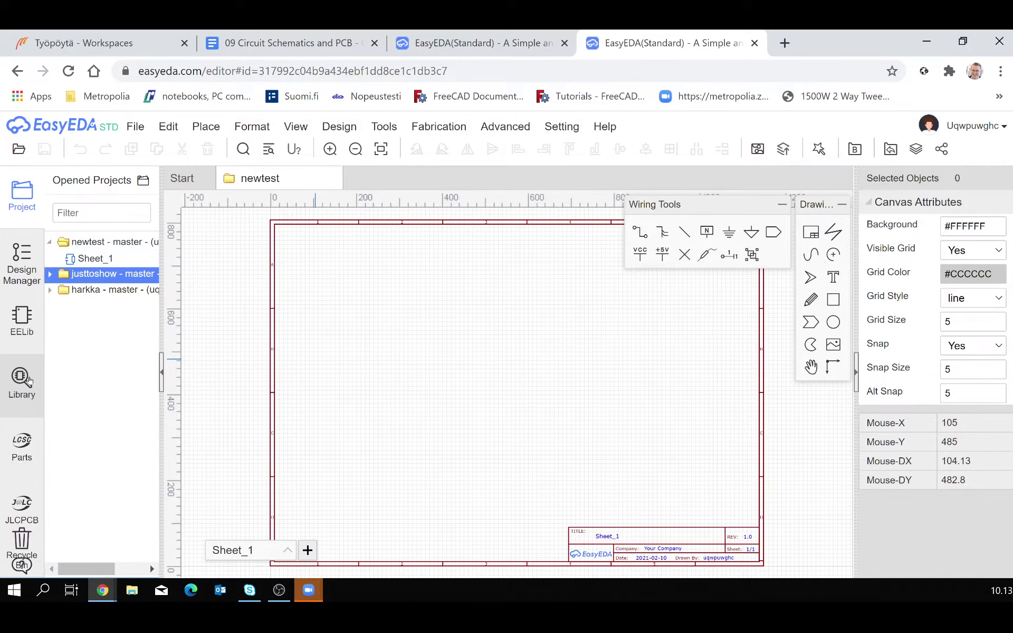
Open the part library and browse My Libraries and the empty My Favorites collection.
{"action": "left_click", "coordinate": [29, 380]}
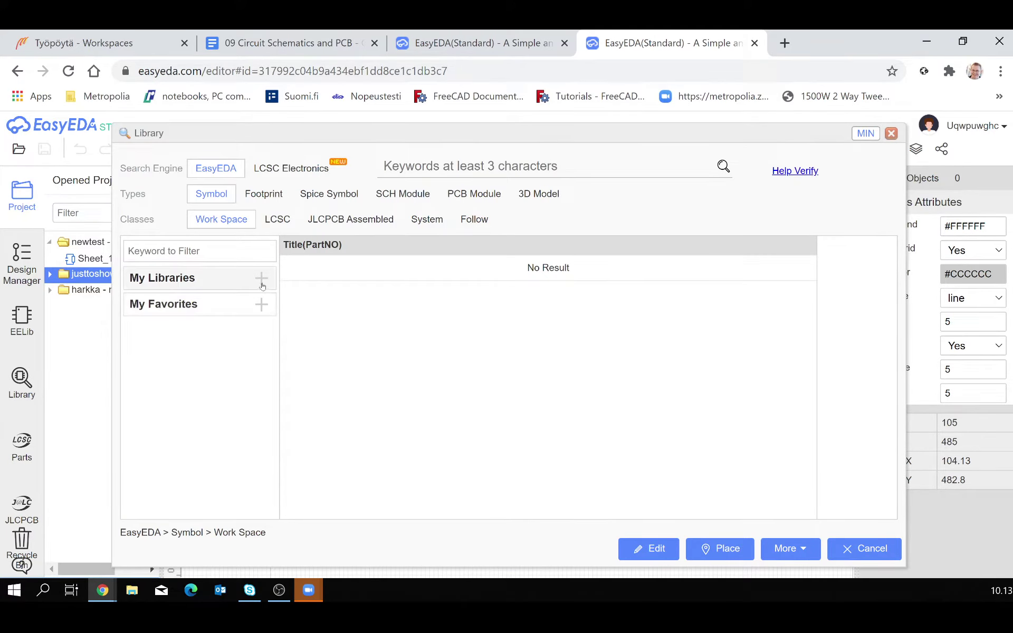
{"action": "left_click", "coordinate": [260, 279]}
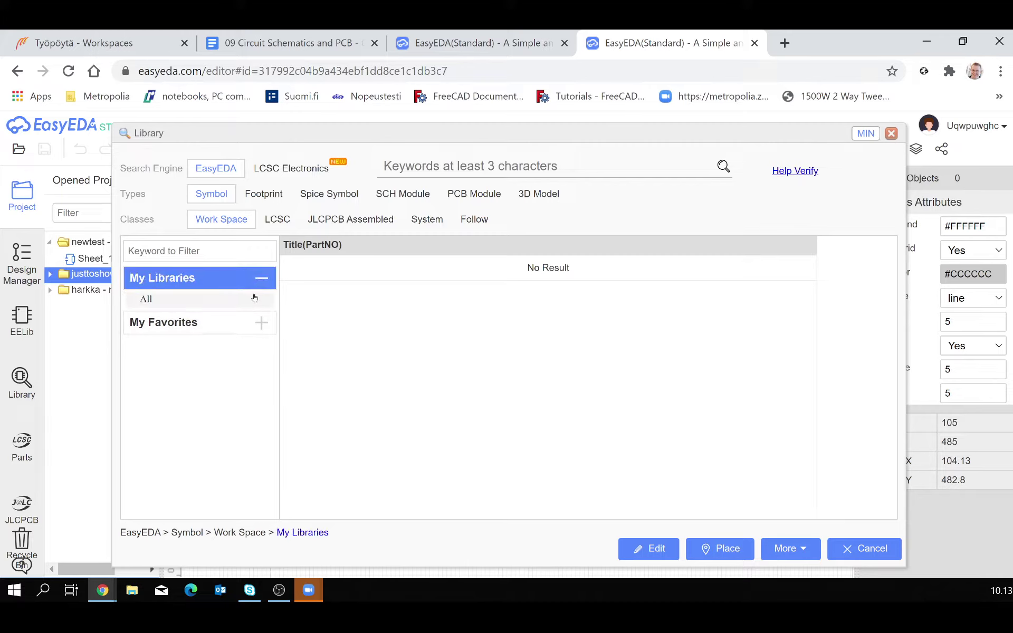
{"action": "left_click", "coordinate": [145, 299]}
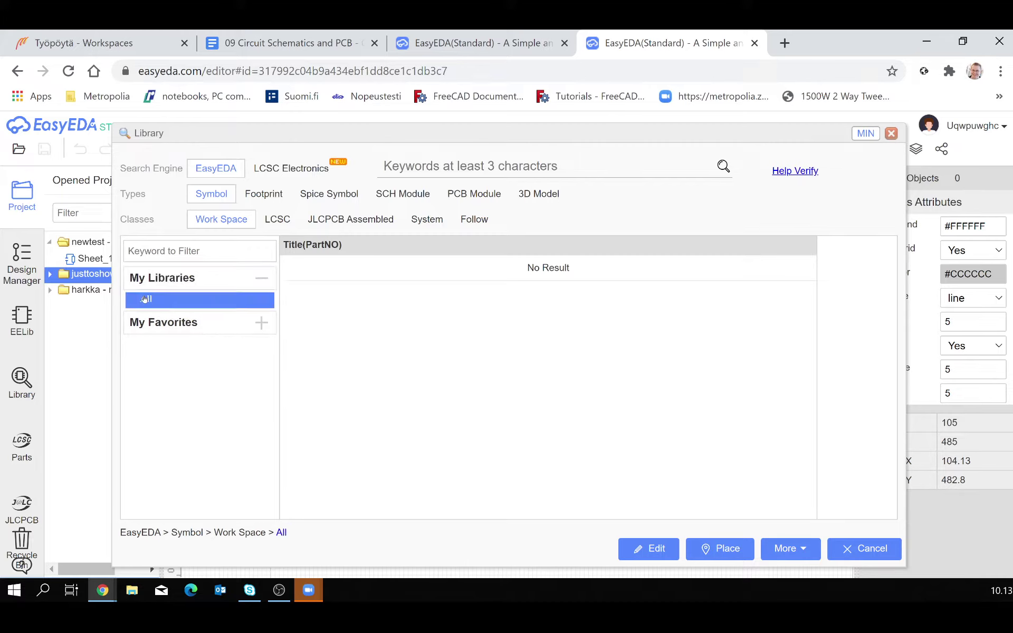
{"action": "left_click", "coordinate": [262, 280]}
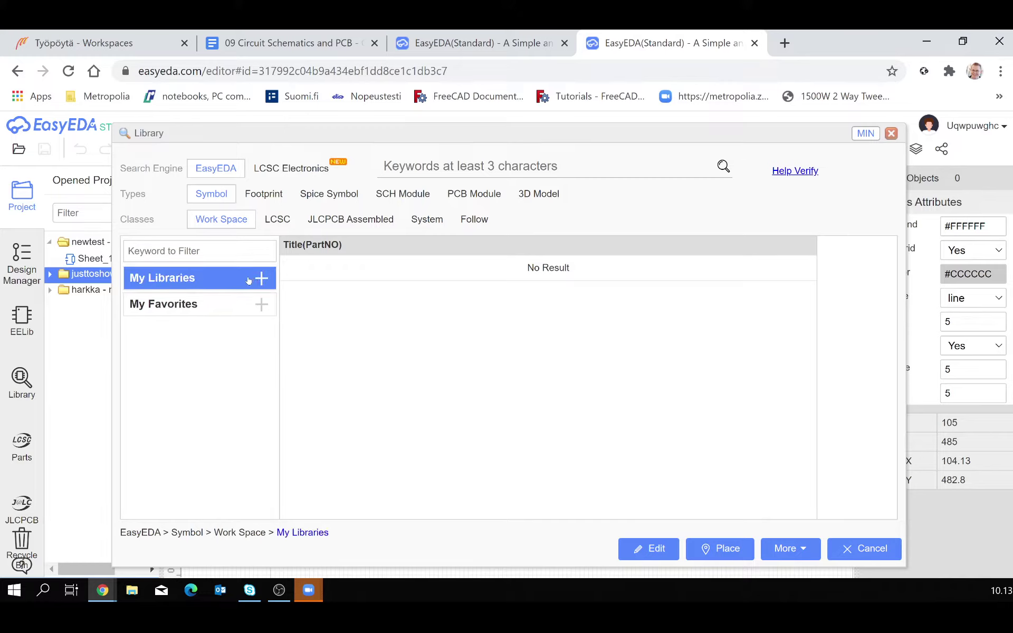
{"action": "left_click", "coordinate": [203, 277]}
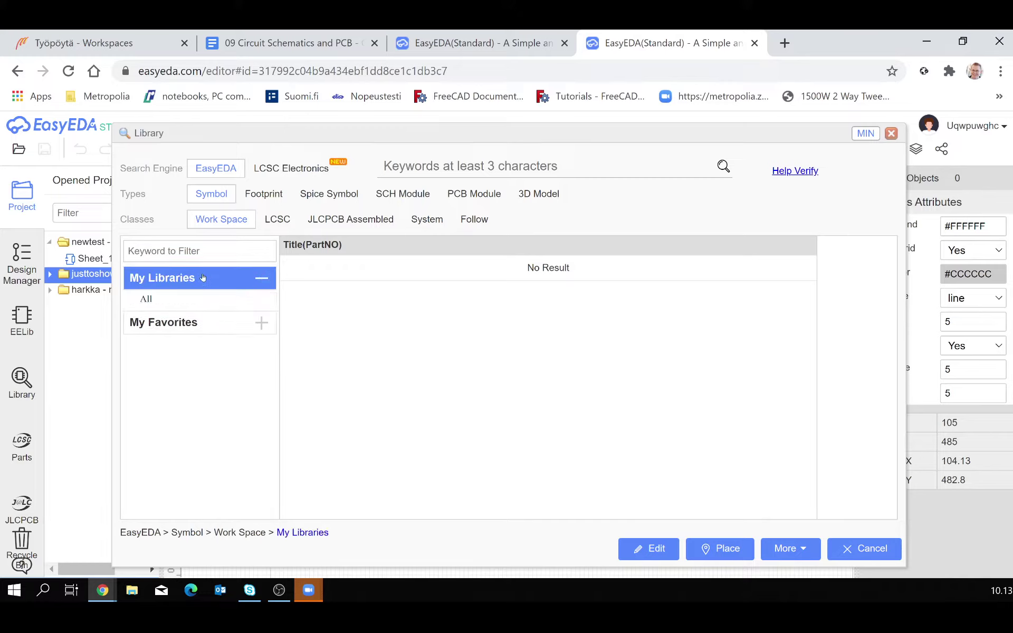
{"action": "left_click", "coordinate": [203, 278]}
{"action": "left_click", "coordinate": [224, 305]}
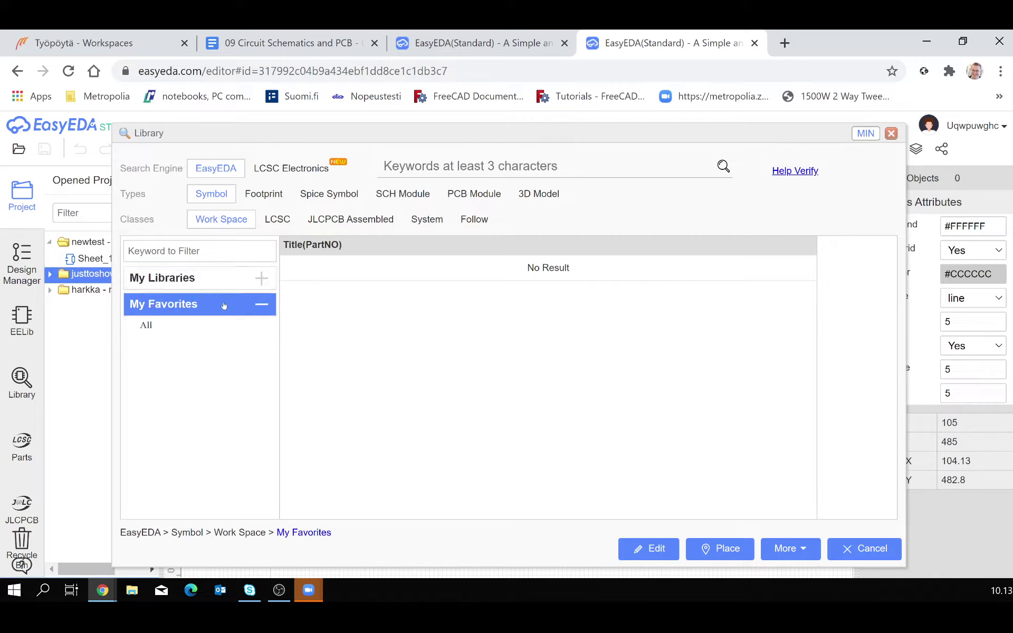
{"action": "left_click", "coordinate": [220, 305]}
Search 'resistor' and select the 10kΩ carbon film resistor CF1/6W-10KΩ±5%T52 under Carbon Film Resistors.
{"action": "type", "text": "resistor"}
{"action": "key", "text": "Return"}
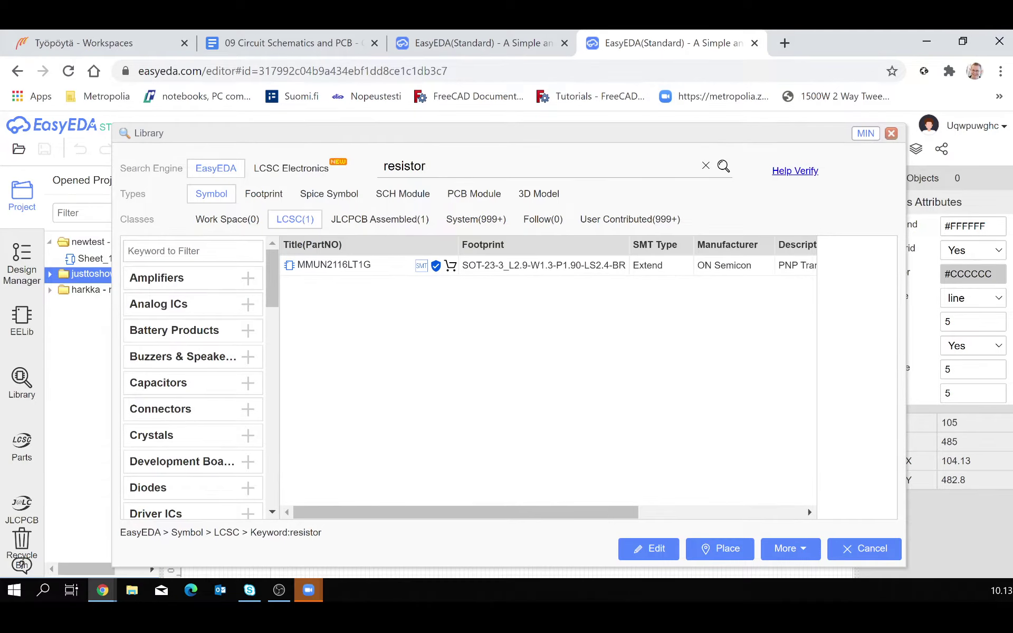
{"action": "scroll", "coordinate": [250, 437], "scroll_direction": "down", "scroll_amount": 10}
{"action": "scroll", "coordinate": [250, 437], "scroll_direction": "down", "scroll_amount": 5}
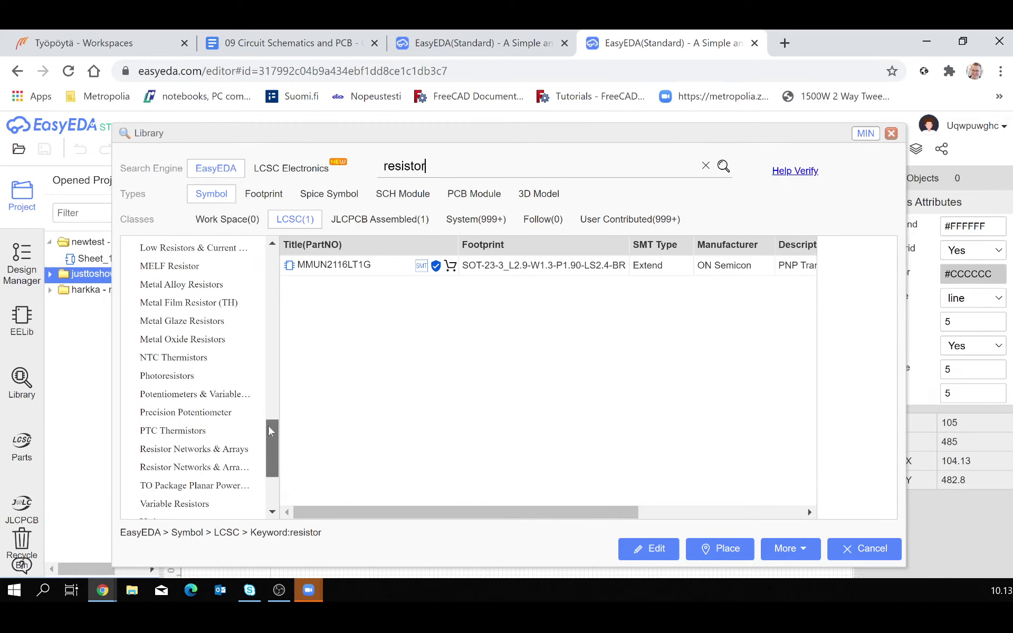
{"action": "left_click_drag", "start_coordinate": [272, 448], "coordinate": [272, 401]}
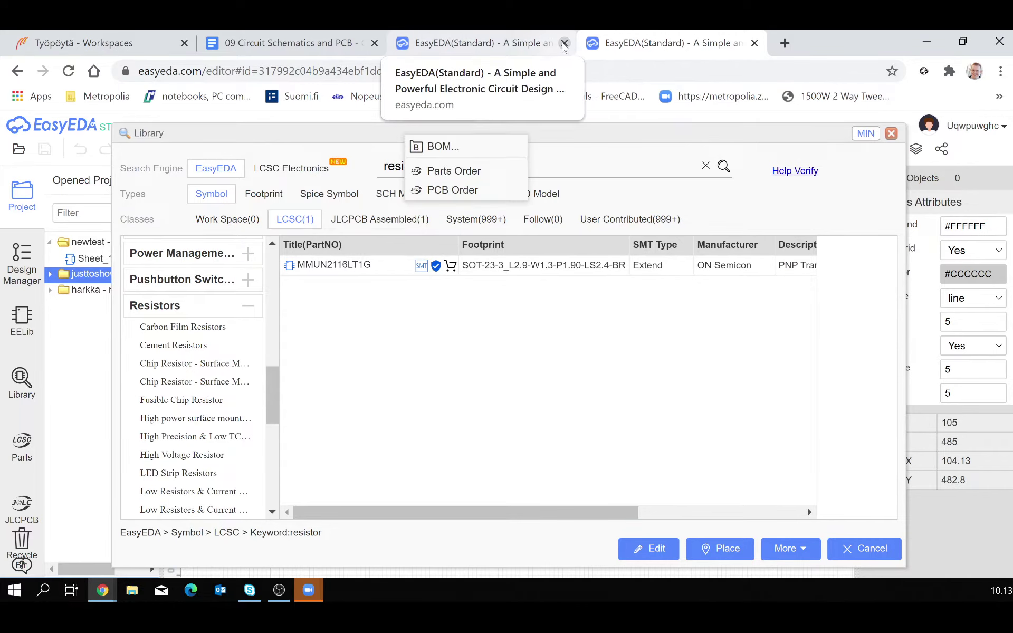
{"action": "left_click", "coordinate": [167, 328]}
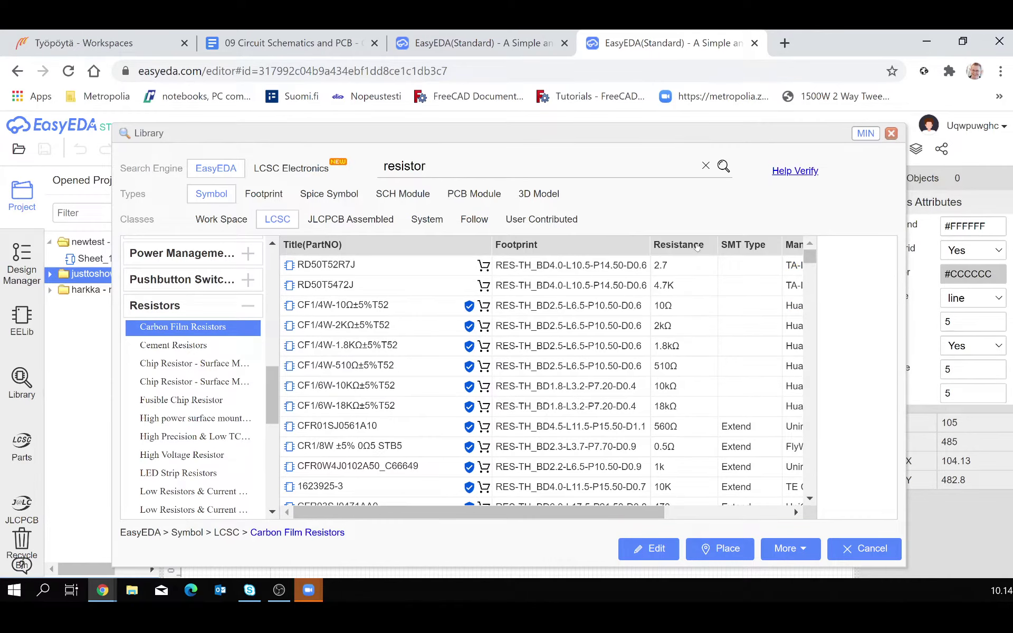
{"action": "left_click", "coordinate": [683, 393]}
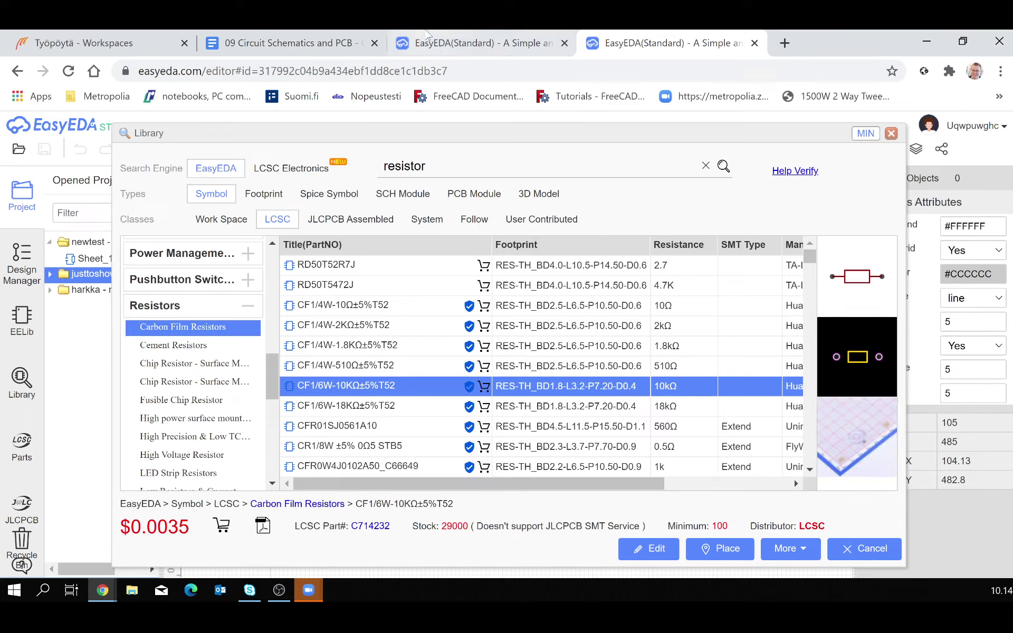
Search '10k ohm' and select the RN 1/4W 10K F T/B A1 metal film resistor at $0.0099.
{"action": "key", "text": "ctrl+a"}
{"action": "type", "text": "10k"}
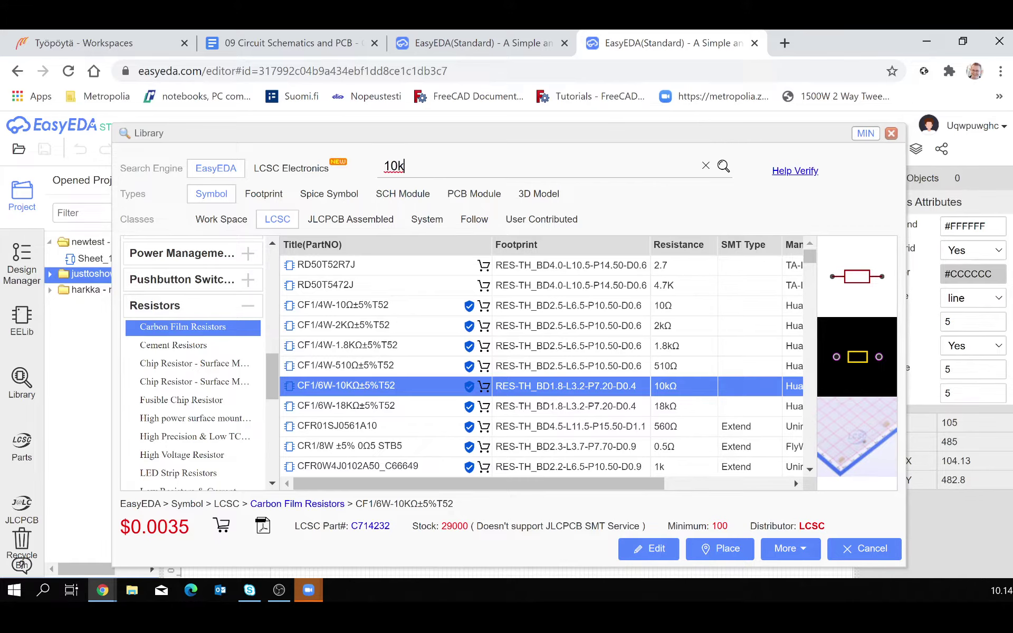
{"action": "type", "text": " ohm"}
{"action": "key", "text": "Return"}
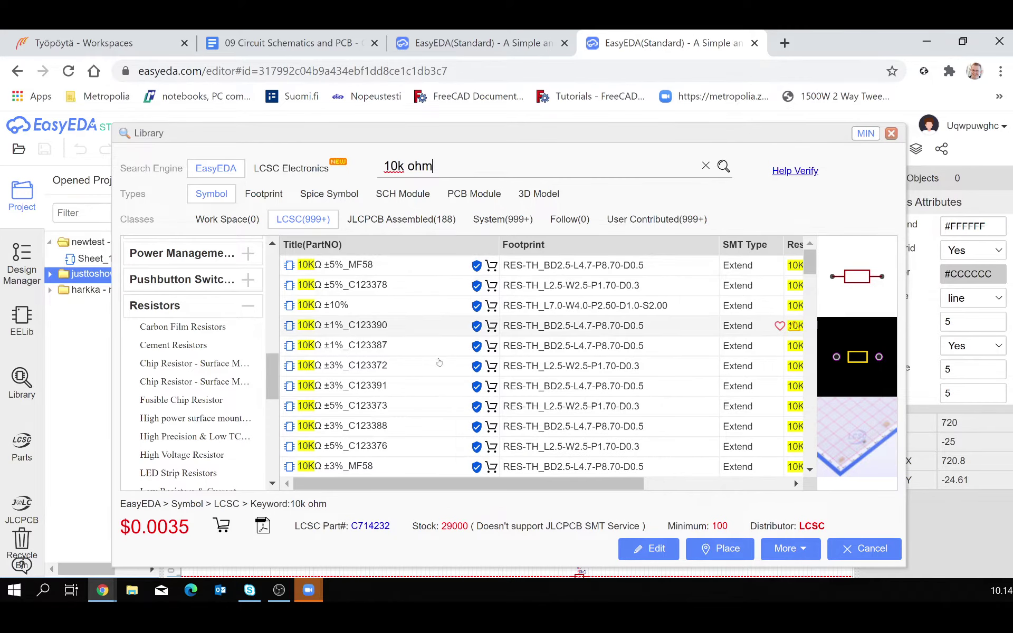
{"action": "scroll", "coordinate": [422, 343], "scroll_direction": "down", "scroll_amount": 5}
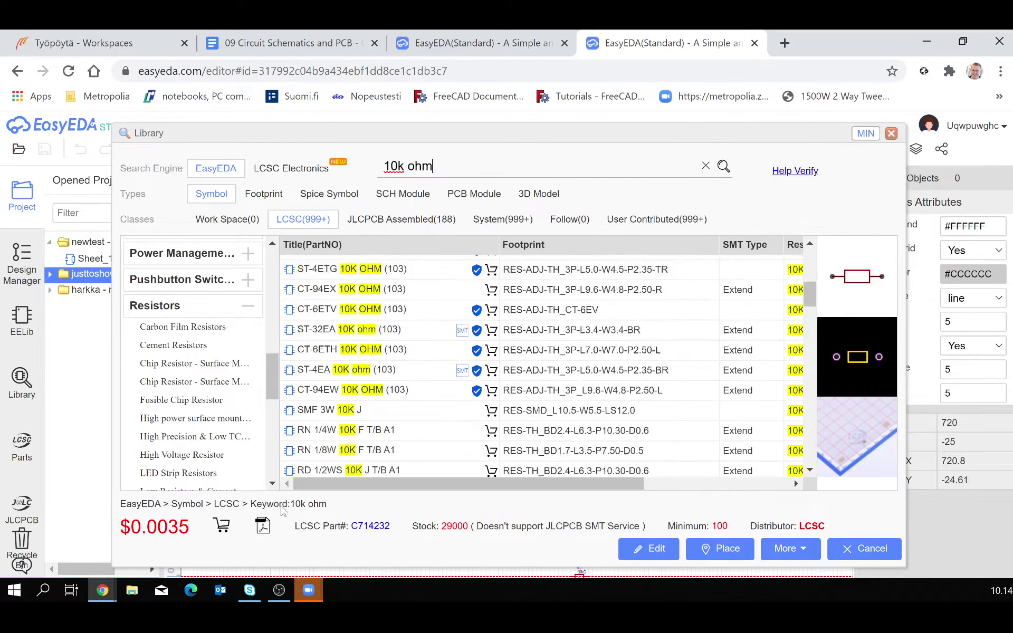
{"action": "left_click", "coordinate": [368, 433]}
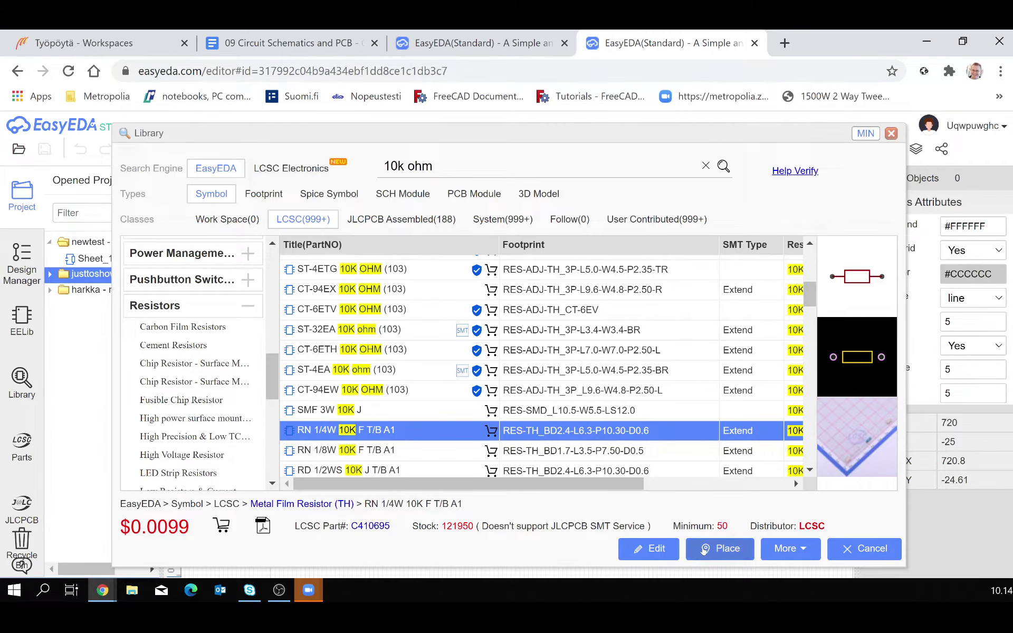
Place the chosen 10k resistor on Sheet_1 as R1.
{"action": "left_click", "coordinate": [704, 550]}
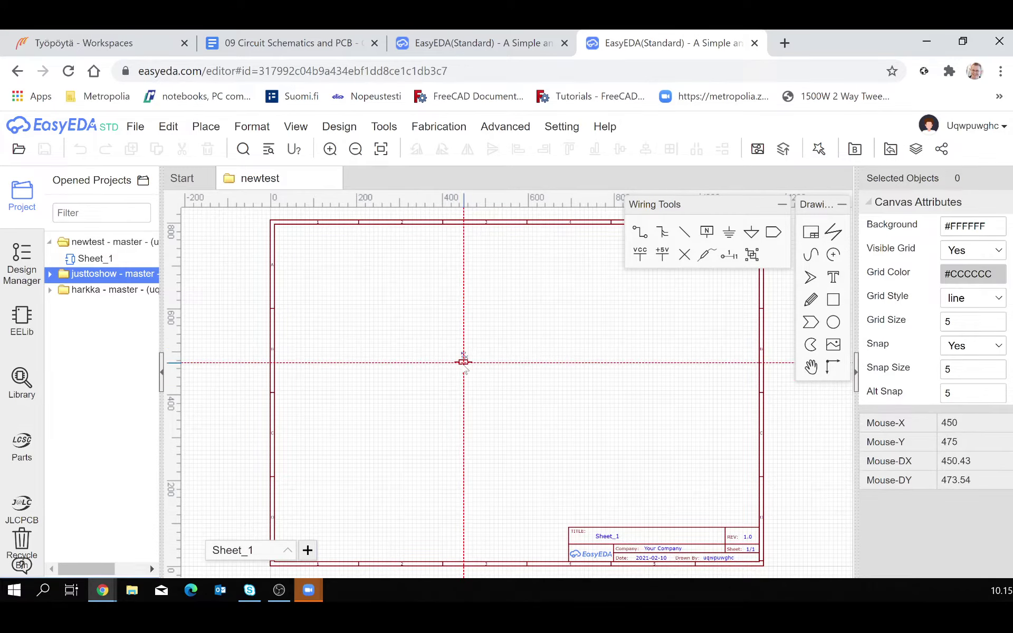
{"action": "left_click", "coordinate": [458, 362]}
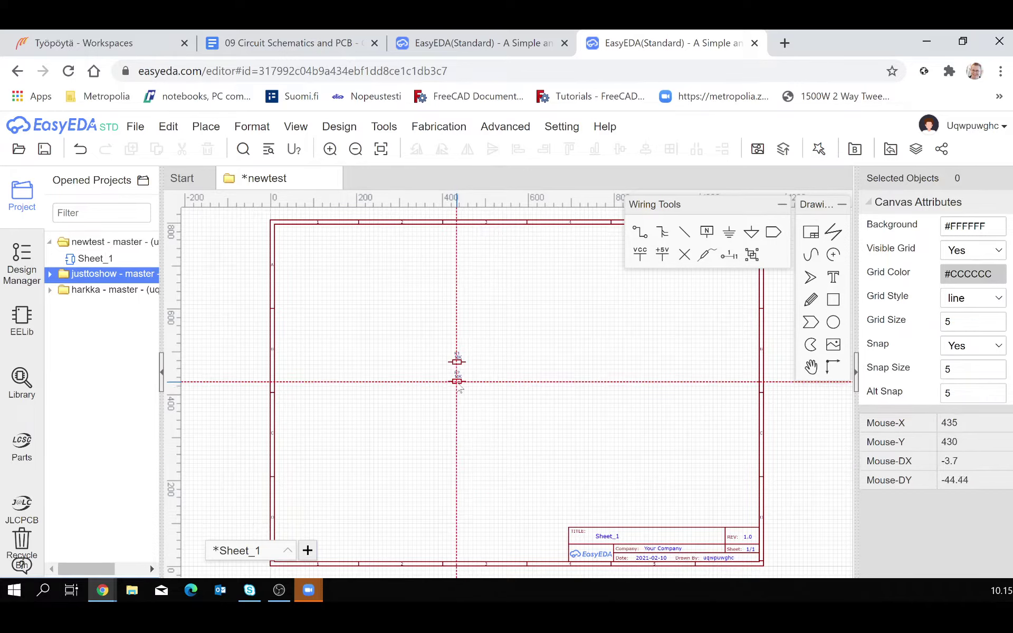
{"action": "left_click", "coordinate": [20, 326]}
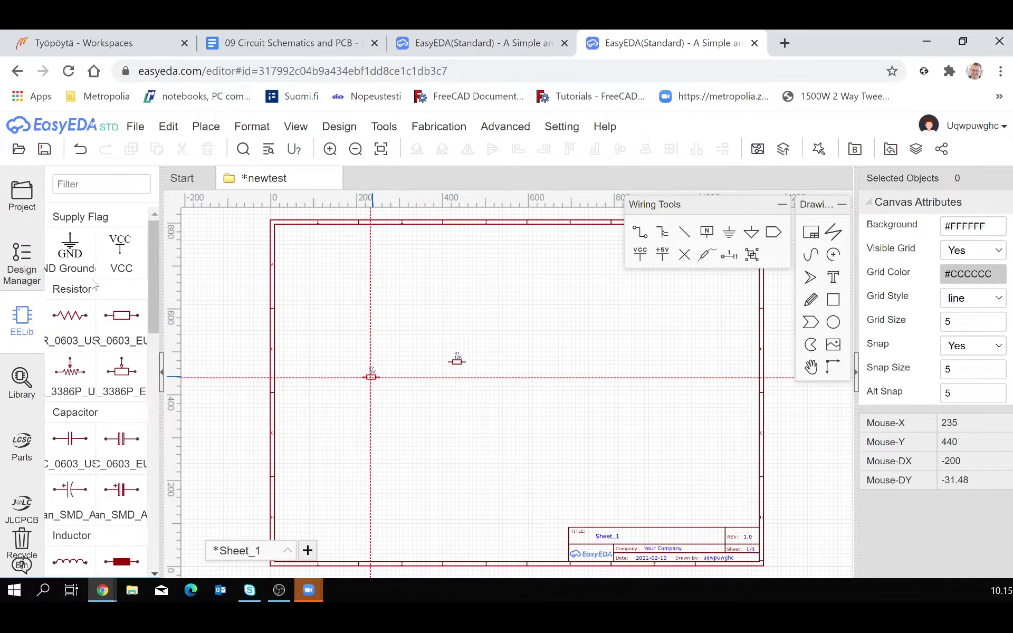
Search the library for '10uF' and compare capacitors such as 10uf/100V, KM100M400G160A and C10uF63V2.5mm5x11mm.
{"action": "left_click", "coordinate": [13, 393]}
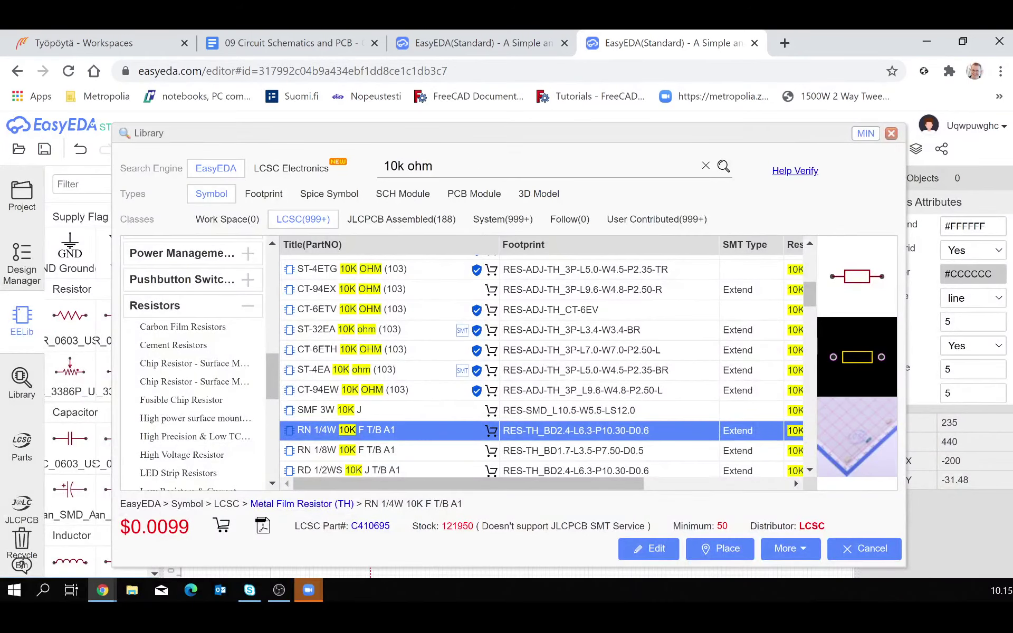
{"action": "triple_click", "coordinate": [407, 166]}
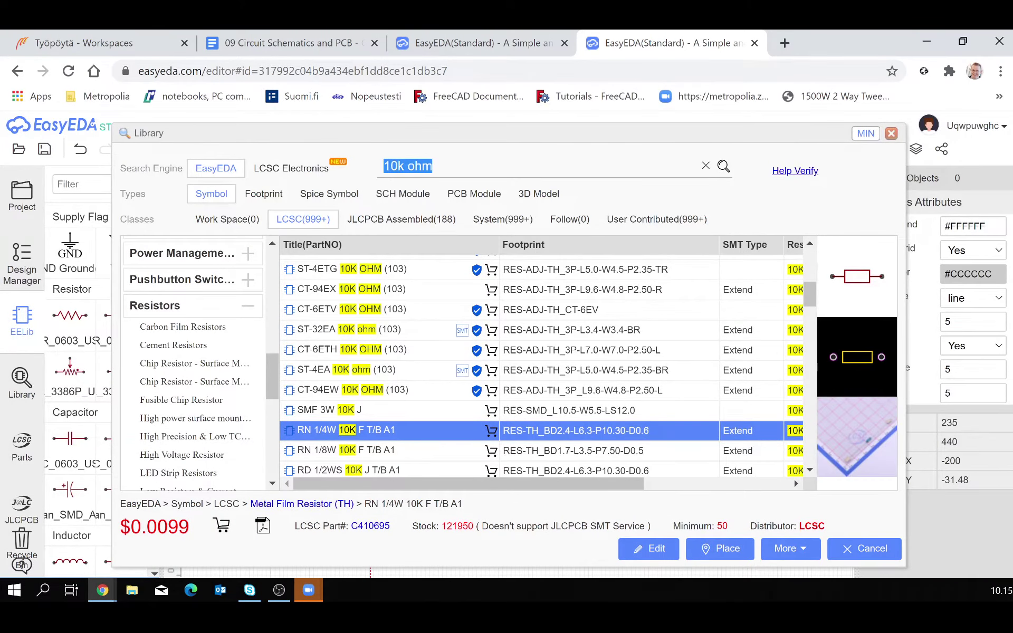
{"action": "type", "text": "10"}
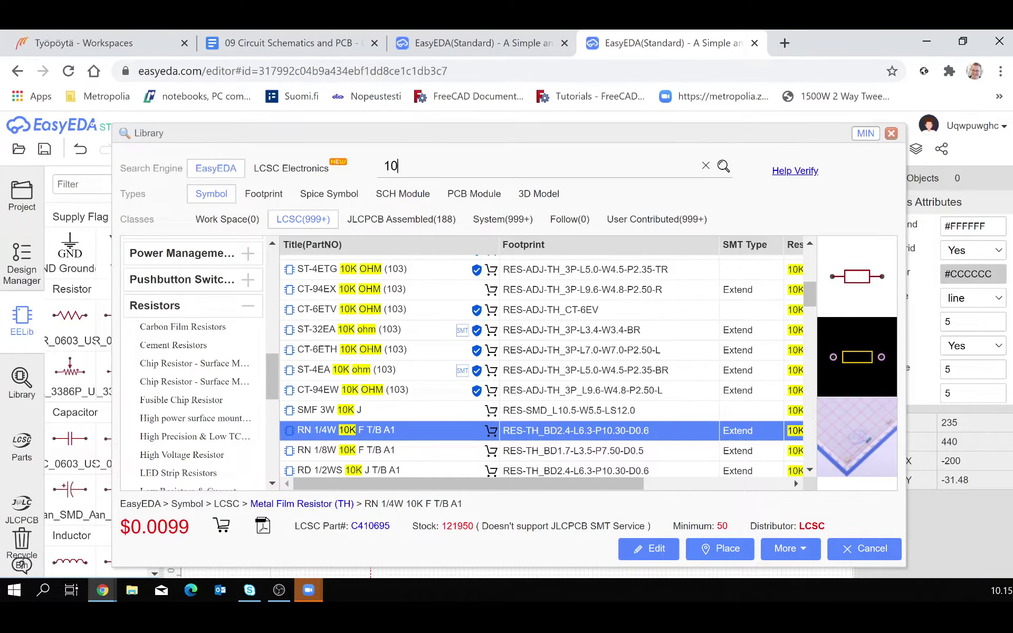
{"action": "type", "text": "uF"}
{"action": "key", "text": "Return"}
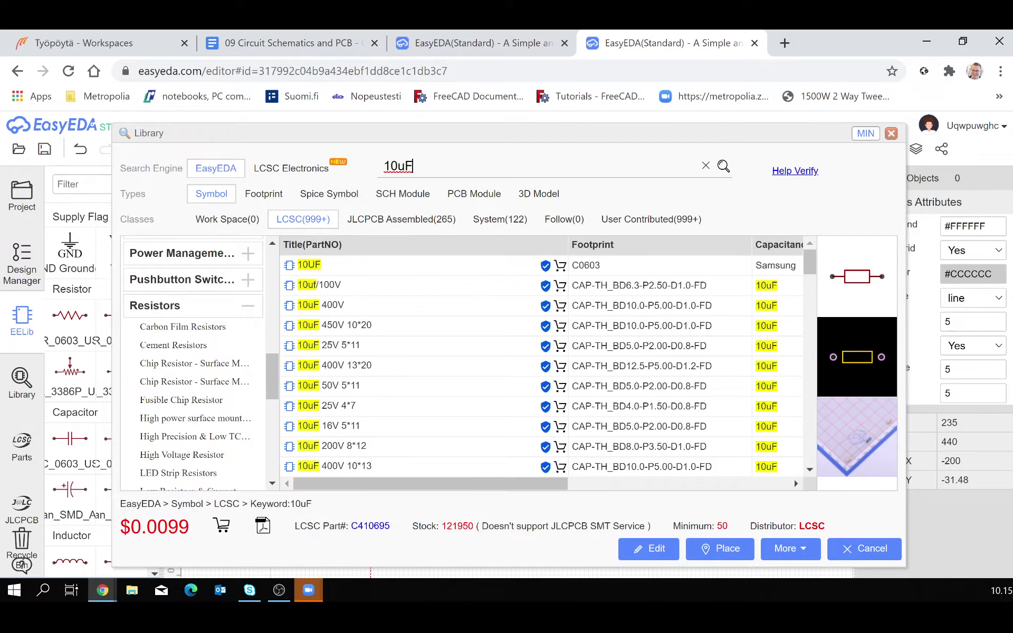
{"action": "left_click", "coordinate": [355, 287]}
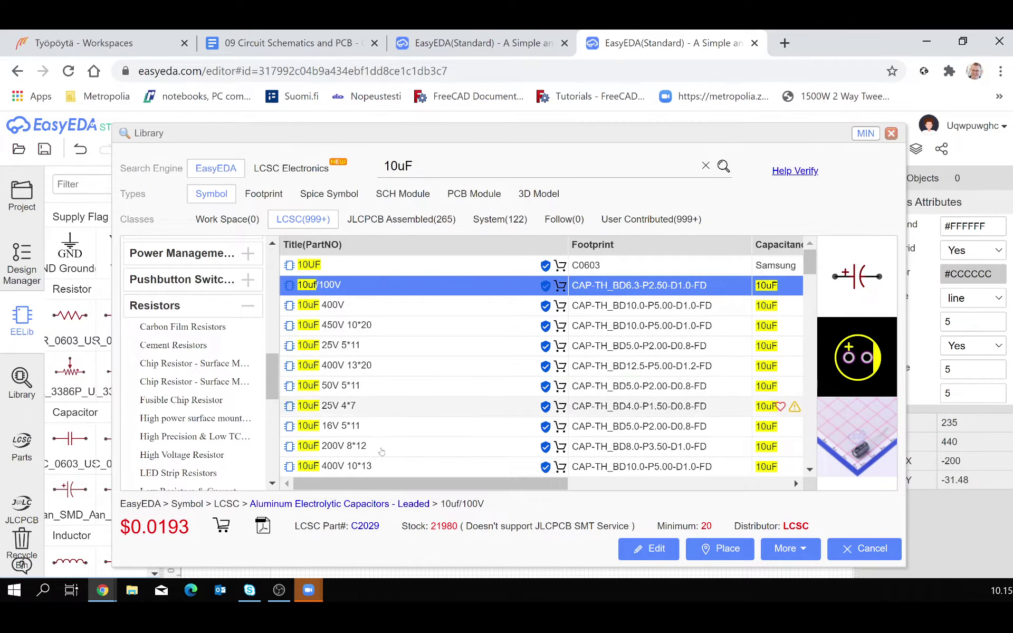
{"action": "scroll", "coordinate": [370, 443], "scroll_direction": "down", "scroll_amount": 3}
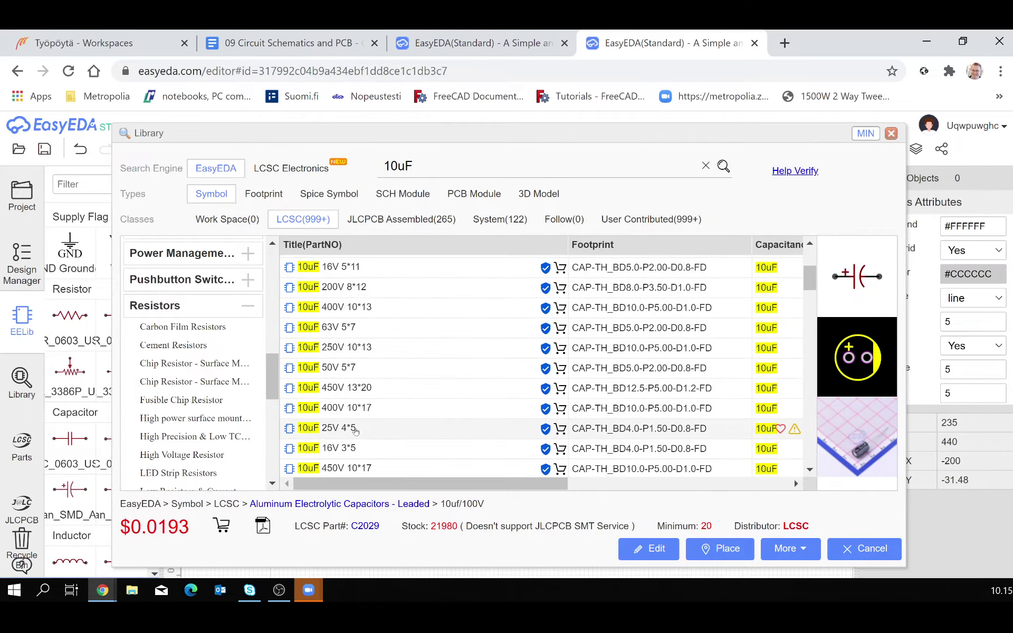
{"action": "left_click", "coordinate": [361, 452]}
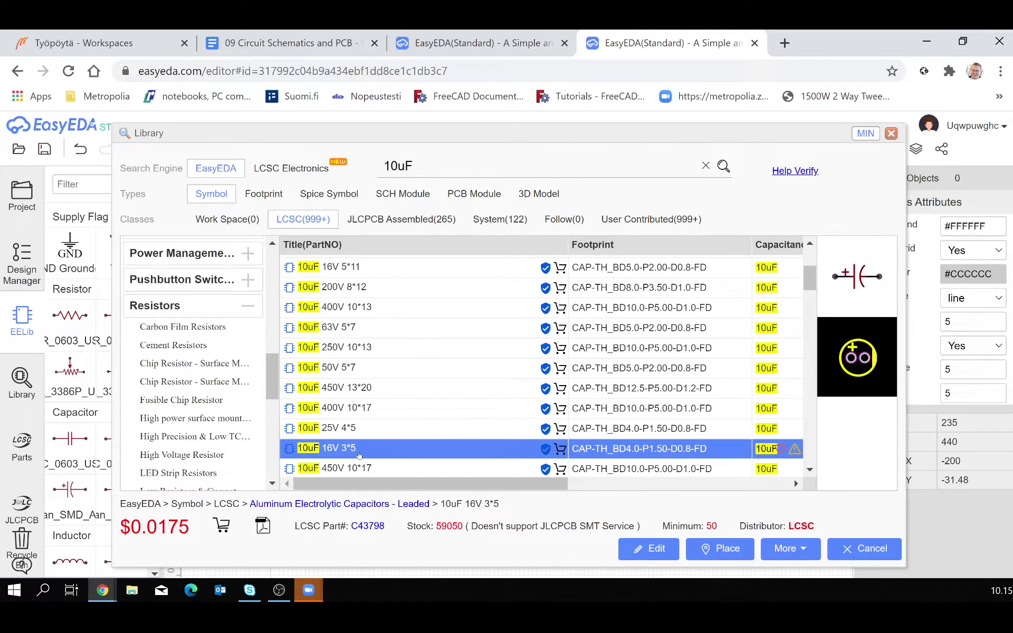
{"action": "scroll", "coordinate": [359, 453], "scroll_direction": "down", "scroll_amount": 10}
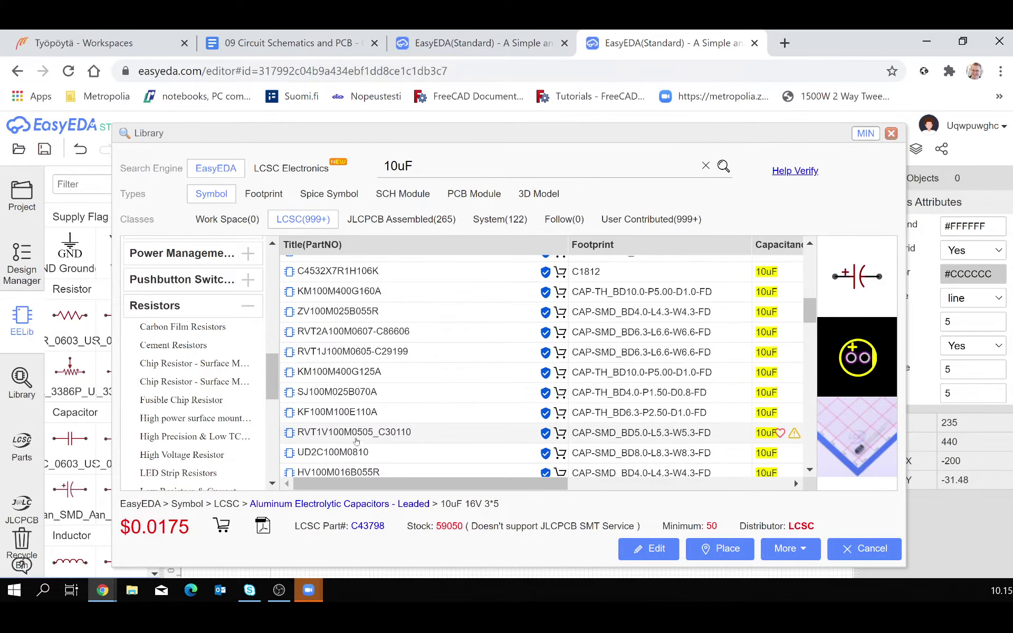
{"action": "left_click", "coordinate": [419, 294]}
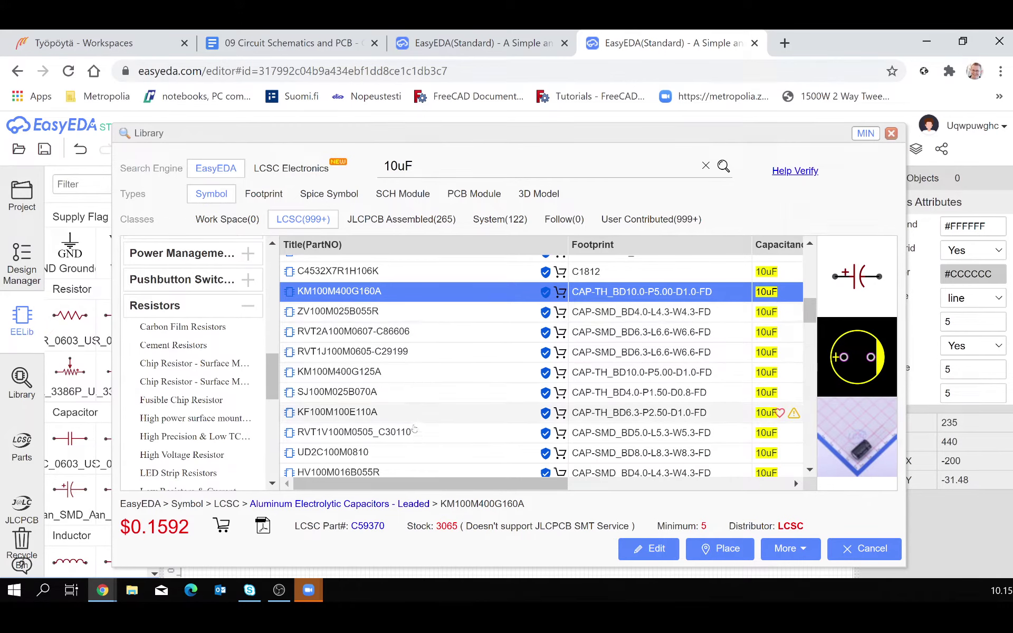
{"action": "scroll", "coordinate": [409, 423], "scroll_direction": "down", "scroll_amount": 5}
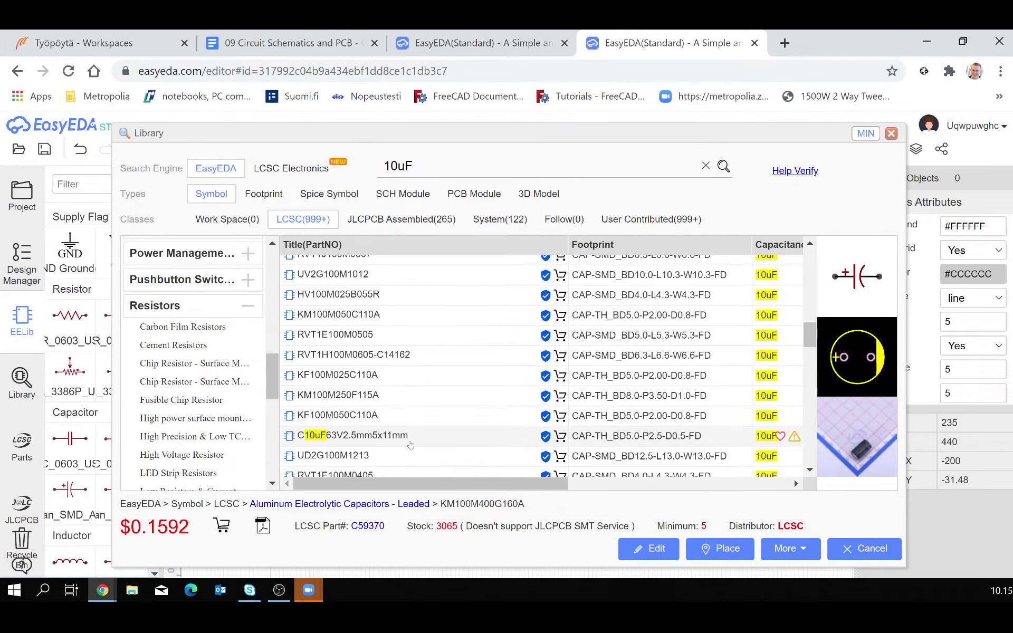
{"action": "left_click", "coordinate": [409, 440]}
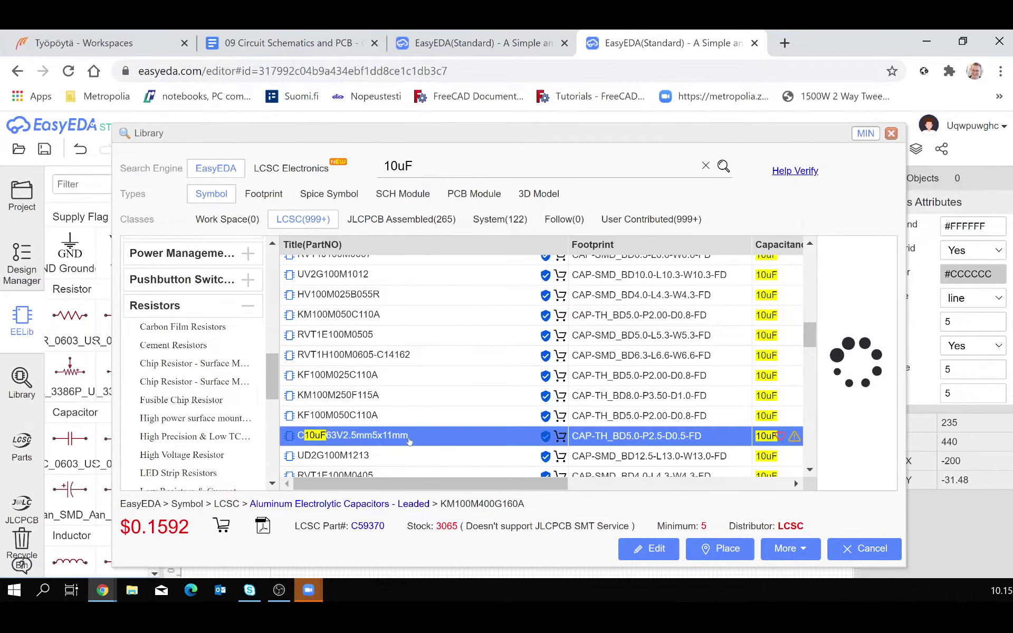
Choose the CT4-1206Y106M500 10uF ceramic capacitor and start placing it on the schematic.
{"action": "scroll", "coordinate": [409, 441], "scroll_direction": "down", "scroll_amount": 3}
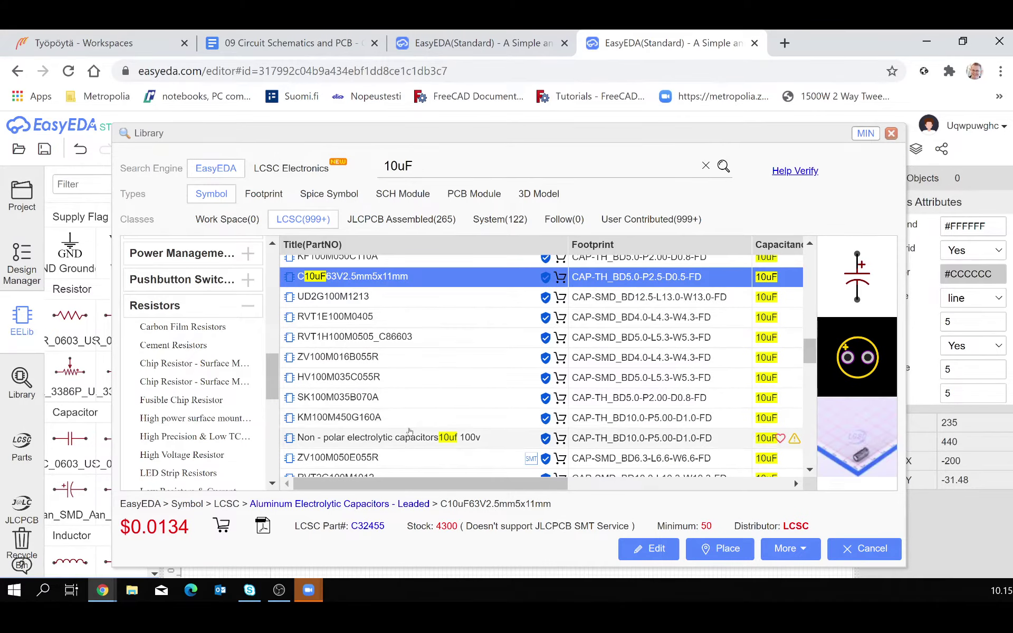
{"action": "left_click", "coordinate": [408, 420]}
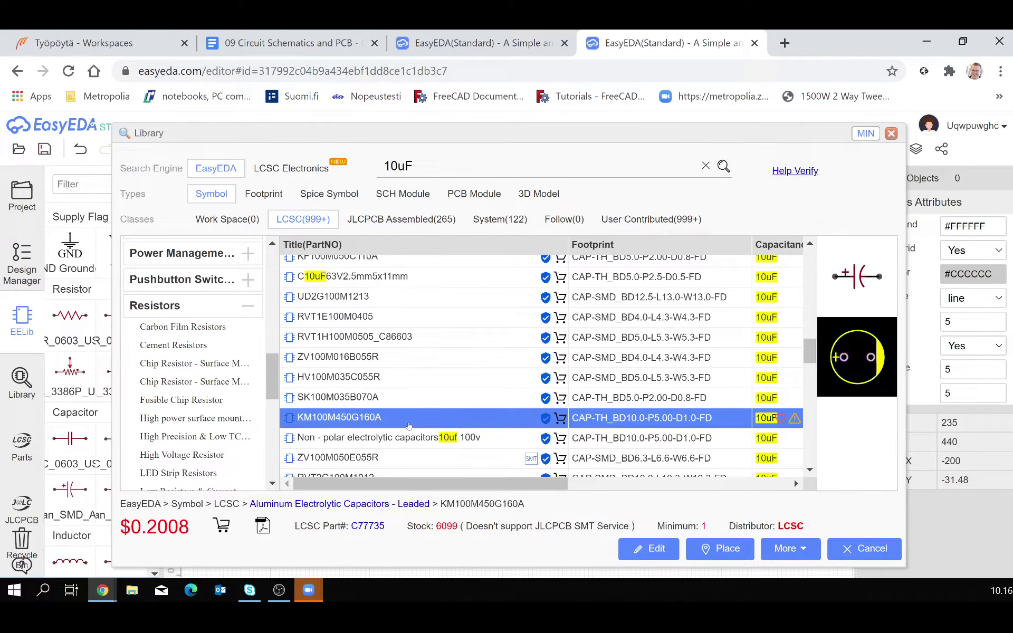
{"action": "scroll", "coordinate": [412, 422], "scroll_direction": "down", "scroll_amount": 6}
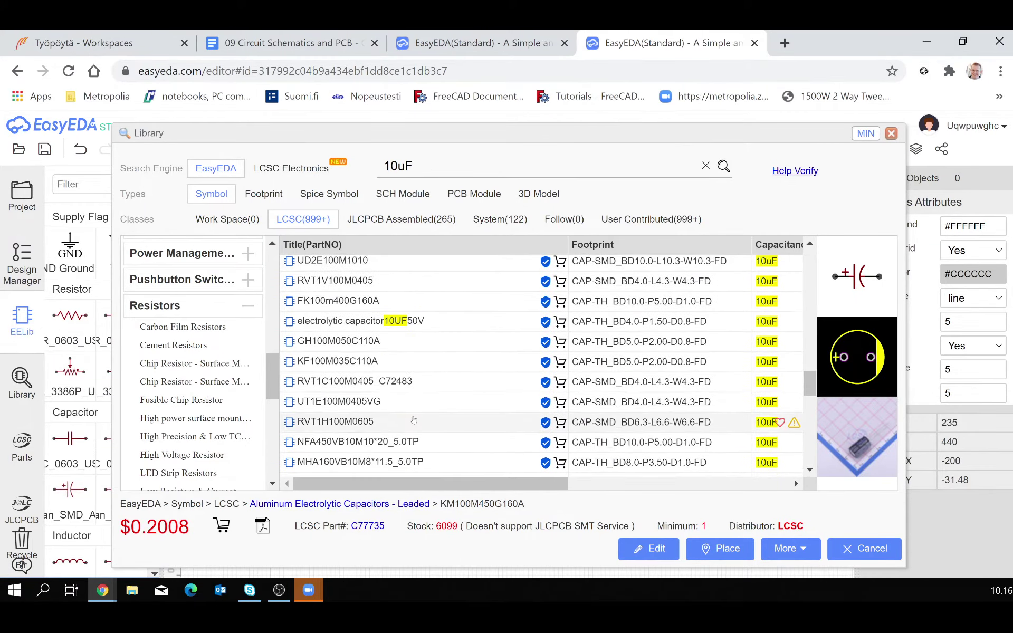
{"action": "scroll", "coordinate": [417, 418], "scroll_direction": "down", "scroll_amount": 2}
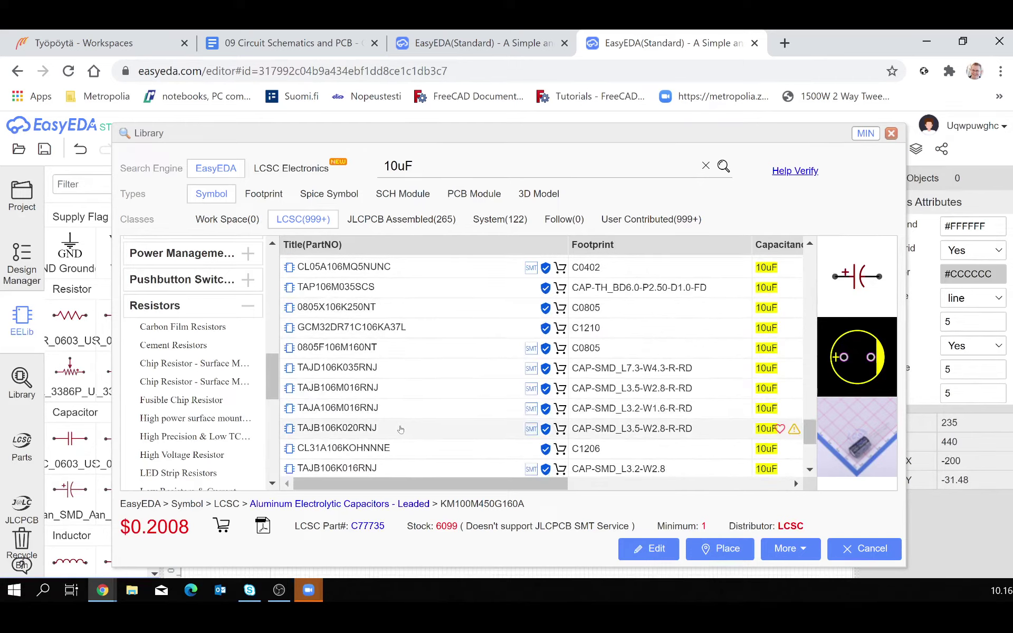
{"action": "scroll", "coordinate": [406, 426], "scroll_direction": "down", "scroll_amount": 3}
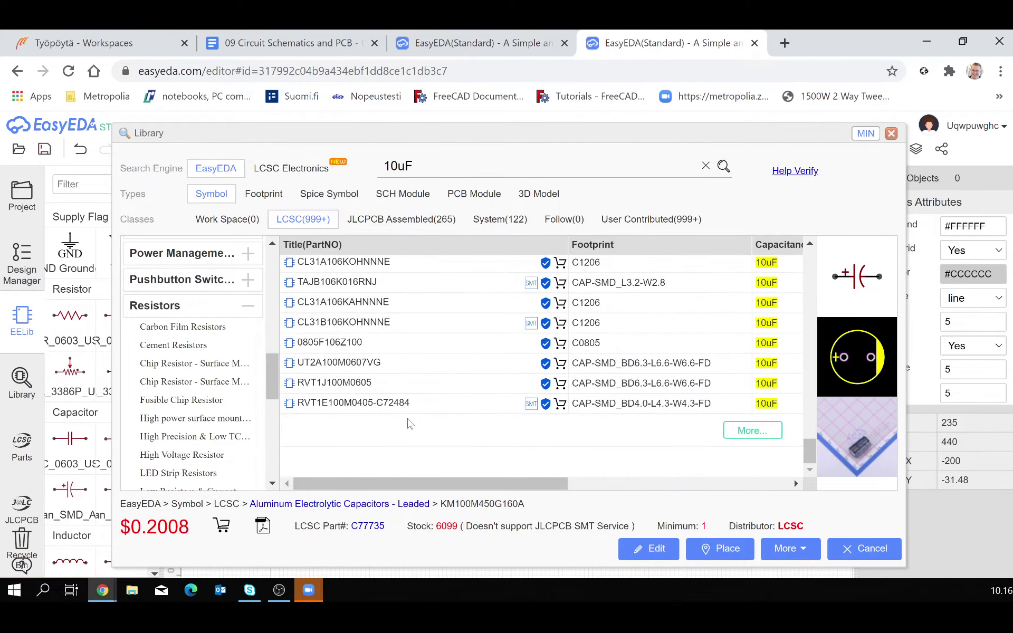
{"action": "scroll", "coordinate": [430, 353], "scroll_direction": "up", "scroll_amount": 3}
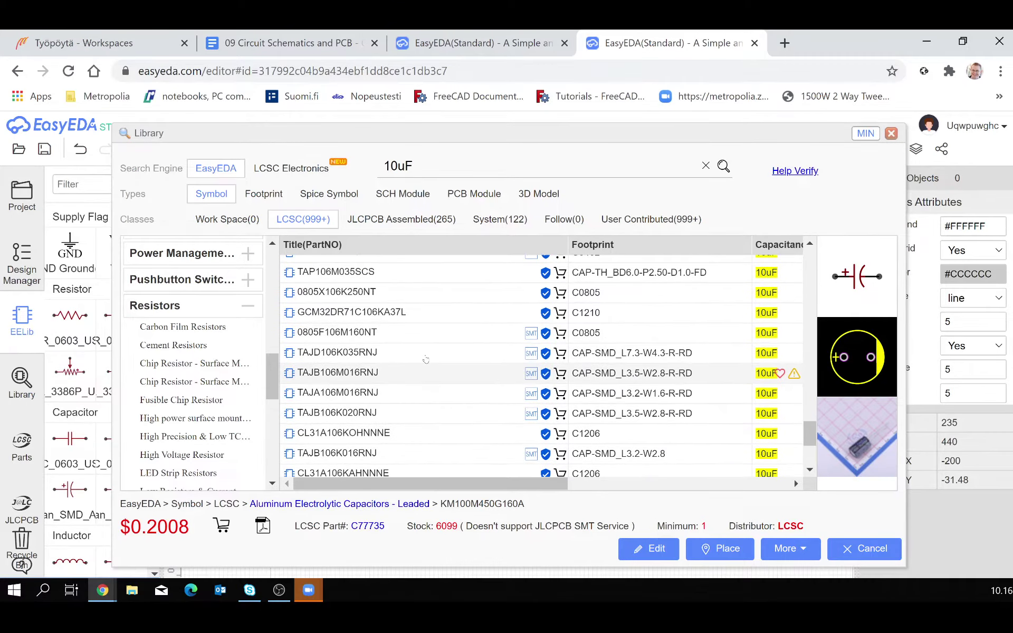
{"action": "scroll", "coordinate": [426, 360], "scroll_direction": "up", "scroll_amount": 3}
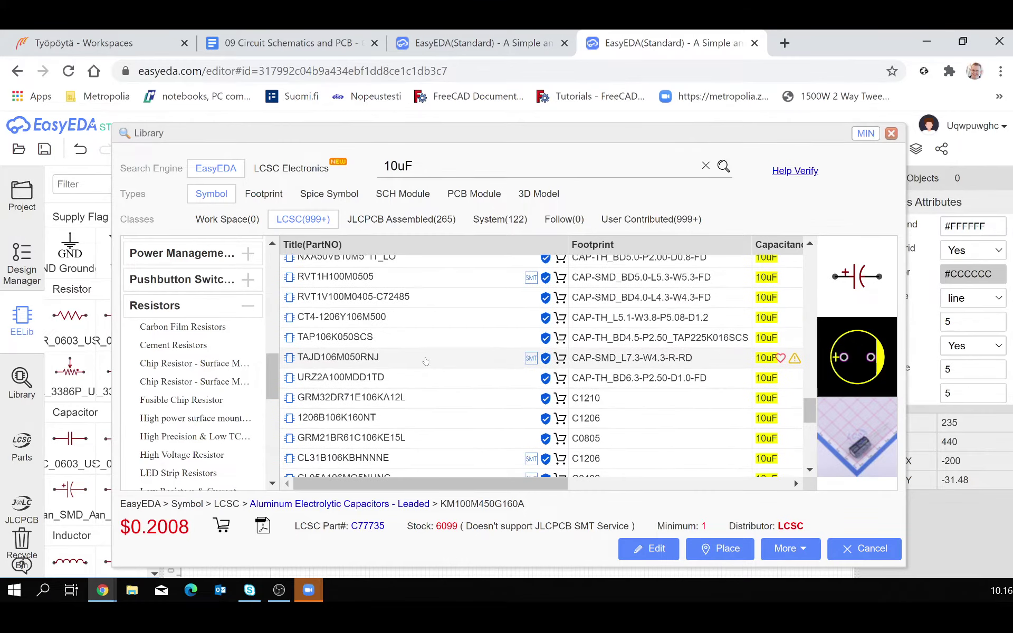
{"action": "left_click", "coordinate": [425, 318]}
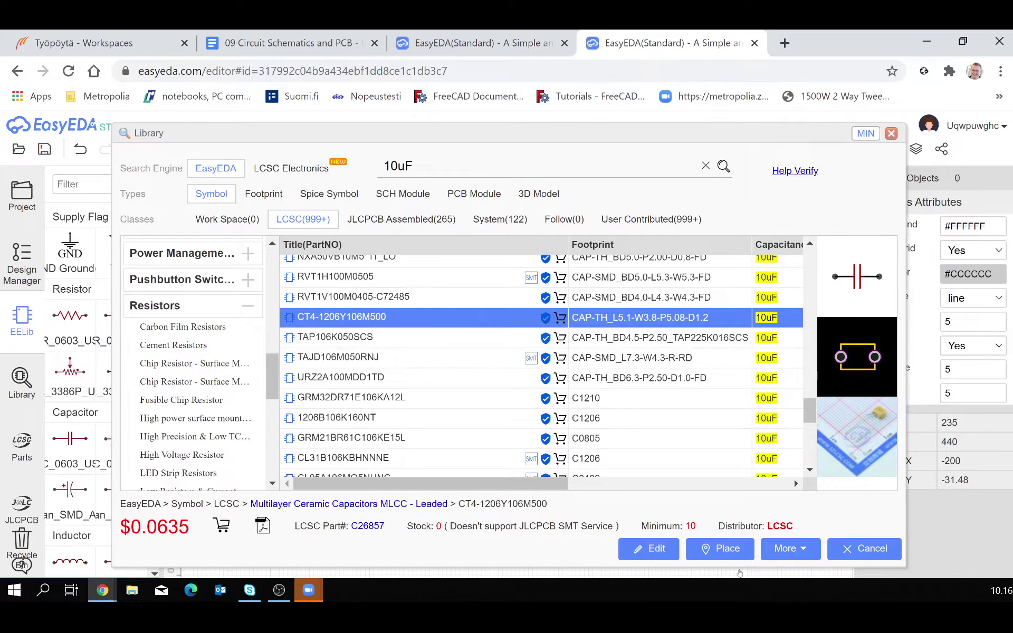
{"action": "left_click", "coordinate": [713, 549]}
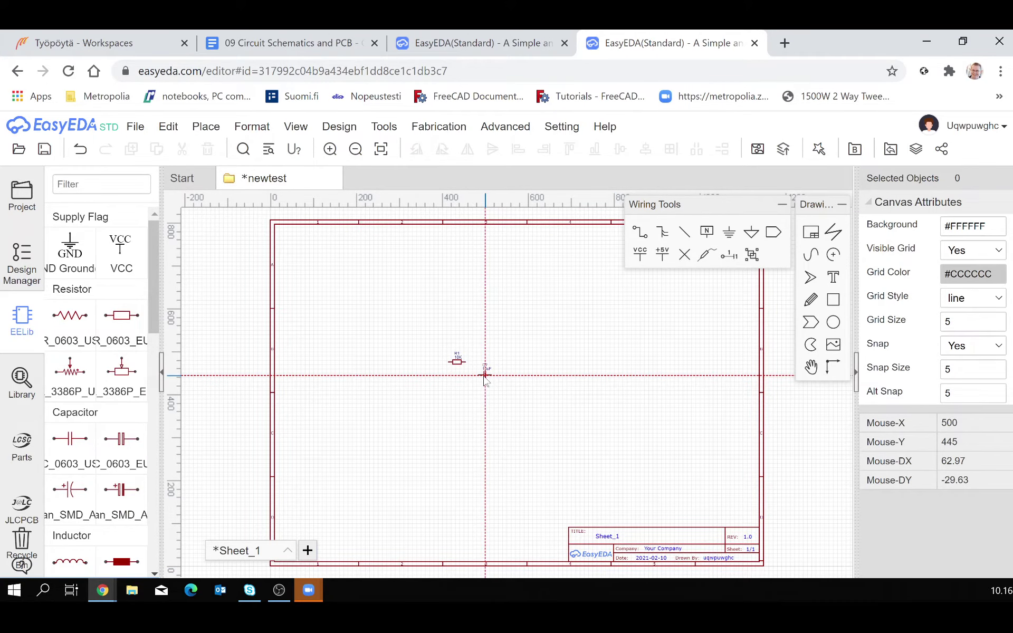
Rotate the 10uF capacitor upright and drop it just below R1 as C1.
{"action": "scroll", "coordinate": [478, 375], "scroll_direction": "up", "scroll_amount": 3}
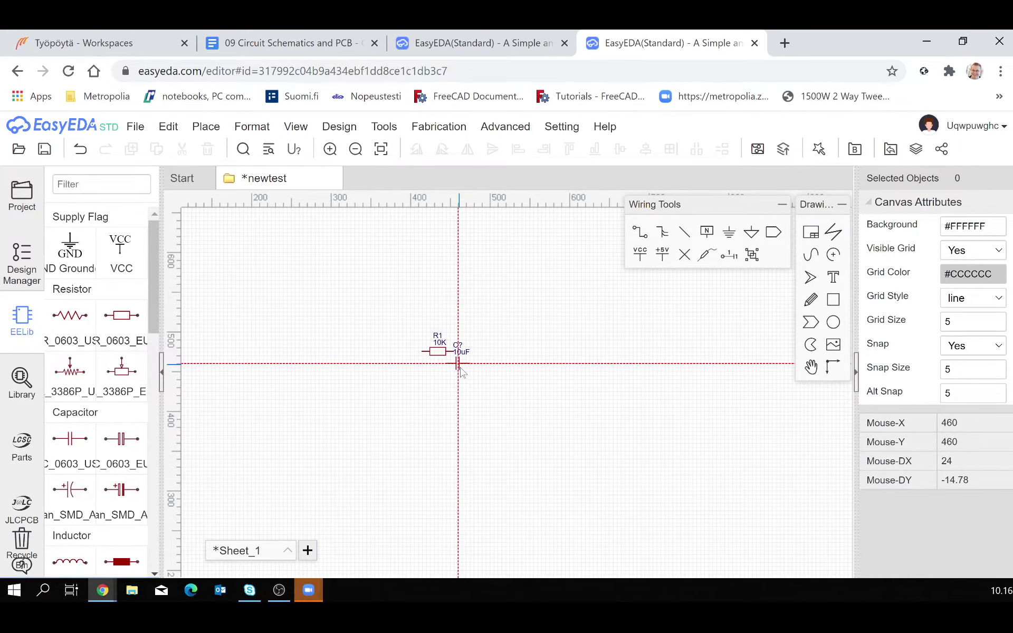
{"action": "scroll", "coordinate": [461, 370], "scroll_direction": "up", "scroll_amount": 2}
{"action": "scroll", "coordinate": [476, 385], "scroll_direction": "up", "scroll_amount": 1}
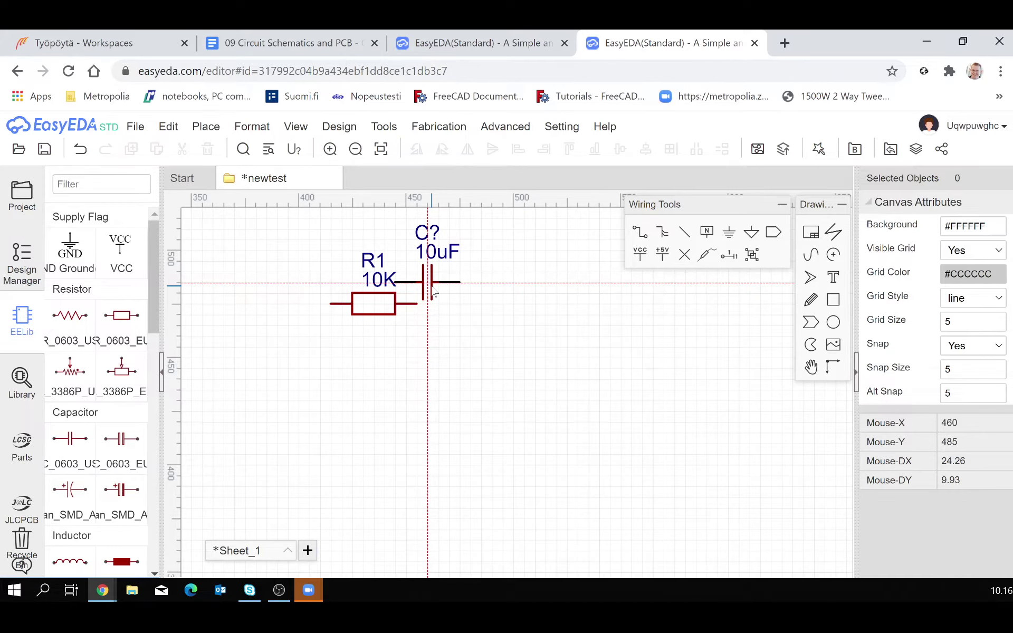
{"action": "scroll", "coordinate": [438, 322], "scroll_direction": "down", "scroll_amount": 1}
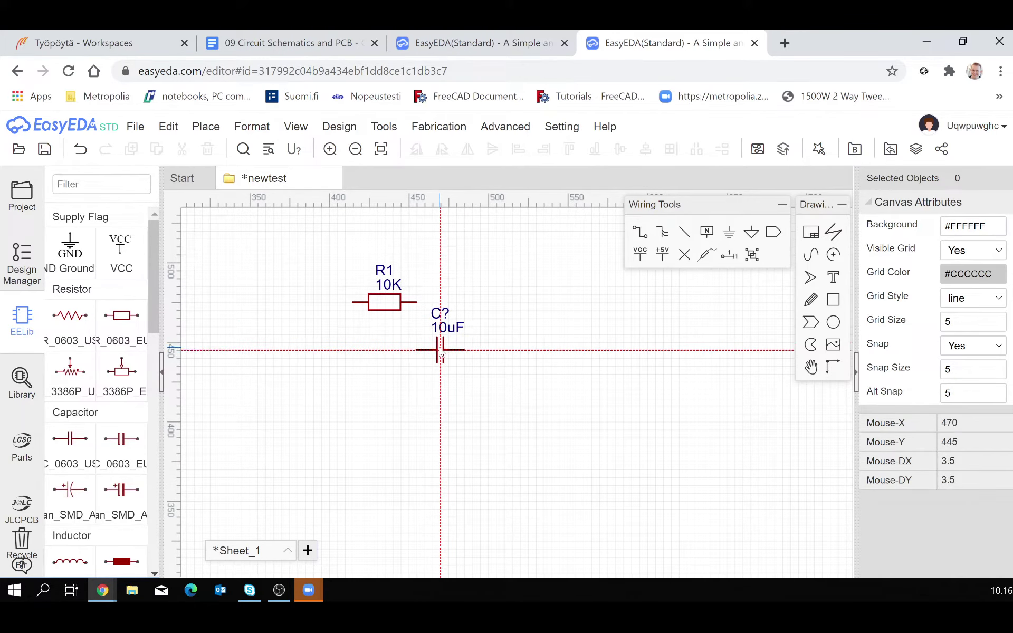
{"action": "key", "text": "space"}
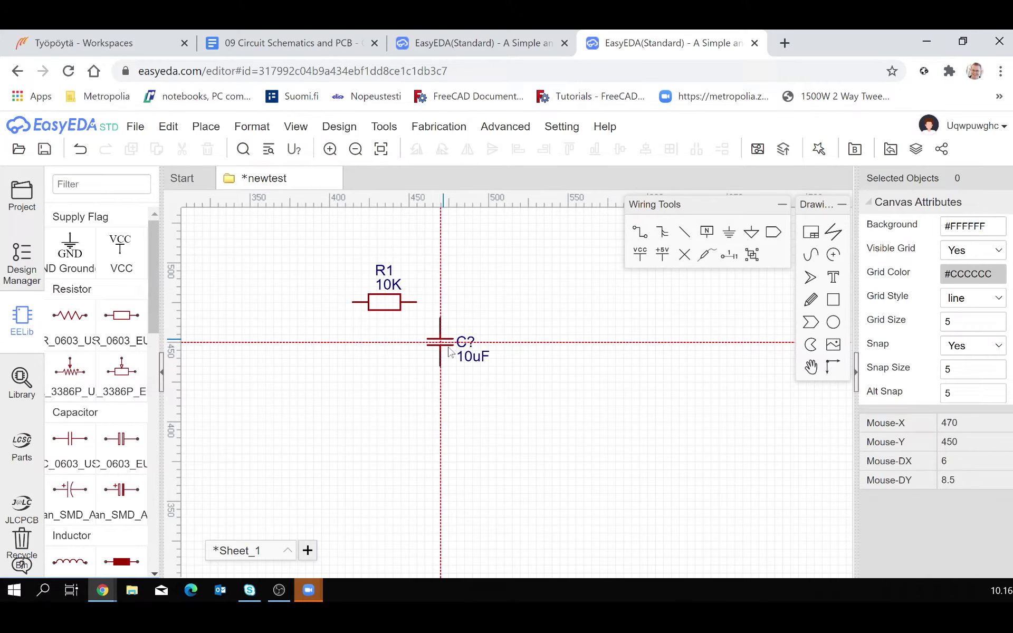
{"action": "left_click", "coordinate": [436, 358]}
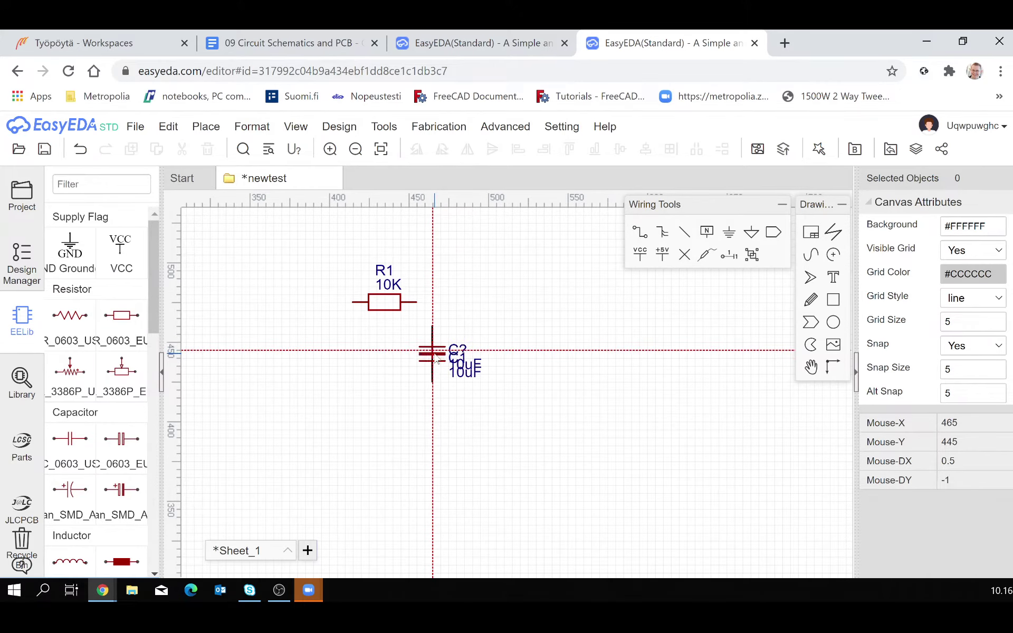
{"action": "key", "text": "Escape"}
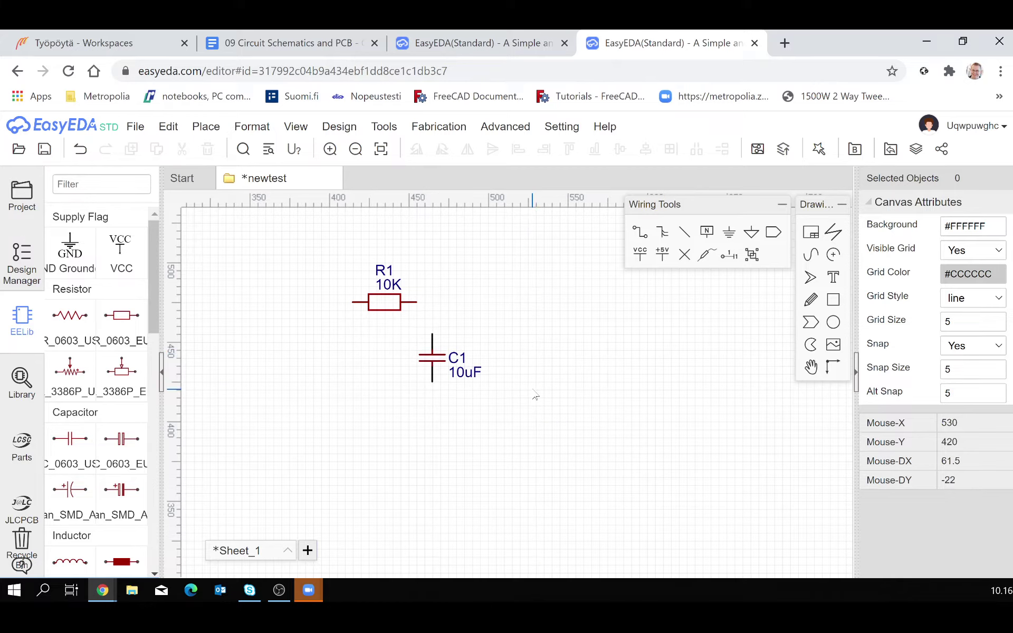
Draw a wire from R1's right pin down to C1's top pin.
{"action": "left_click", "coordinate": [639, 238]}
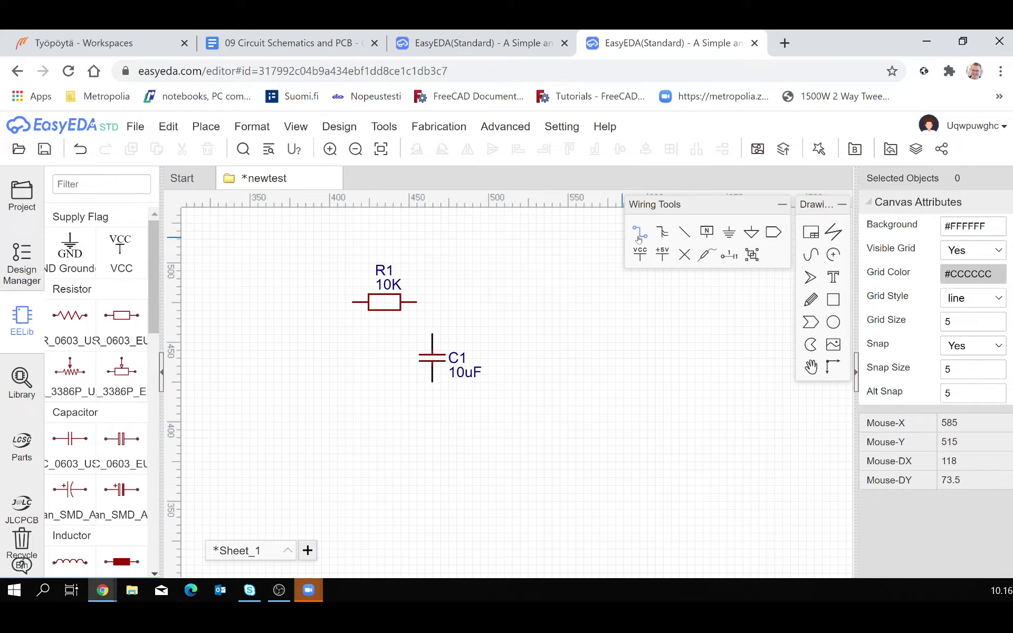
{"action": "left_click", "coordinate": [422, 304]}
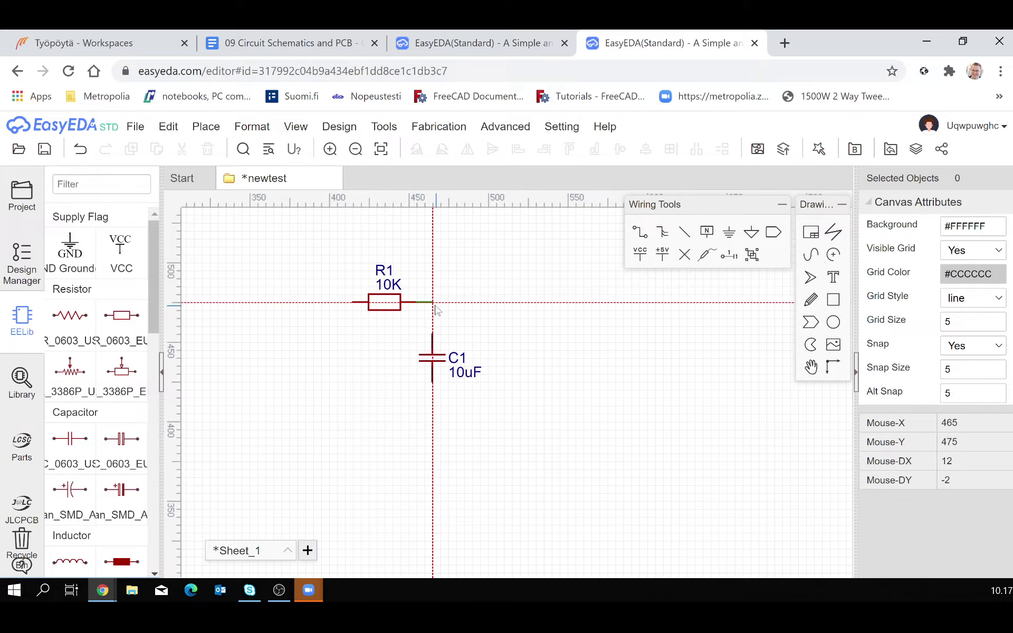
{"action": "left_click", "coordinate": [436, 311]}
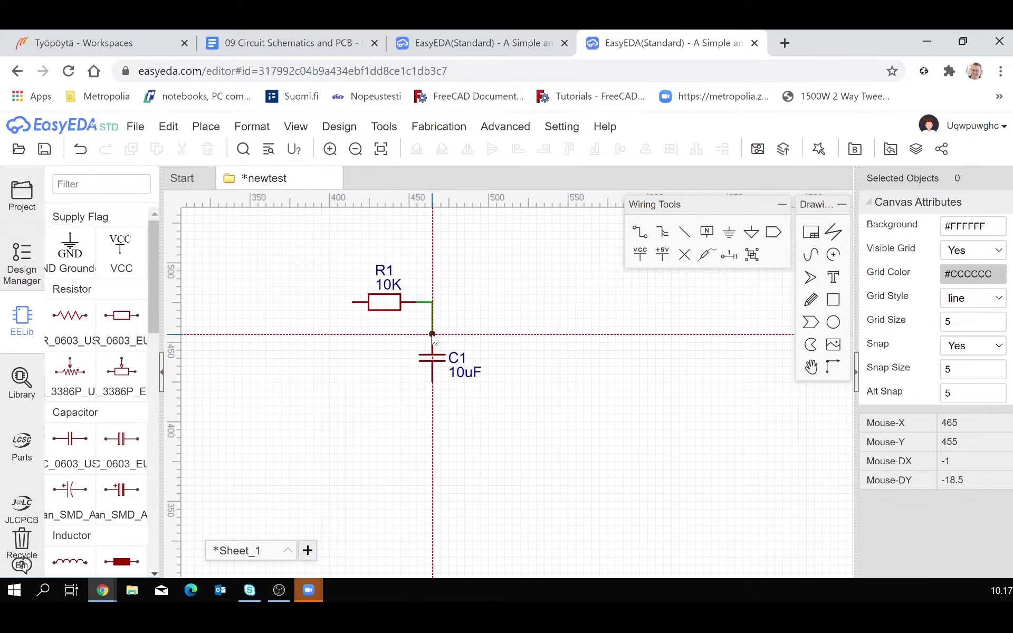
{"action": "left_click", "coordinate": [434, 336]}
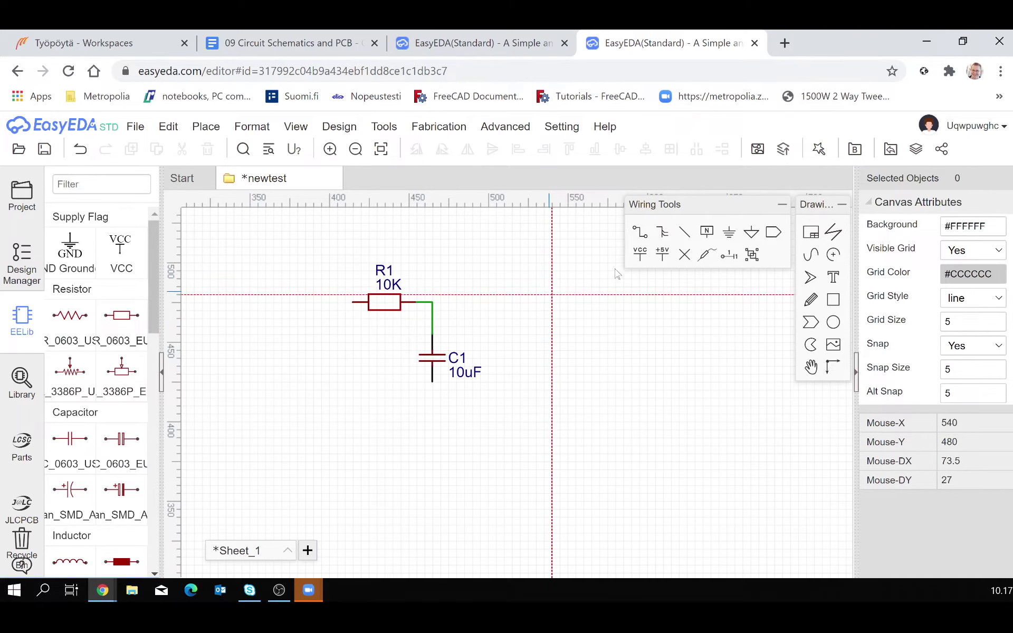
Attach a GND flag to C1's bottom pin and move it slightly lower.
{"action": "left_click", "coordinate": [751, 233]}
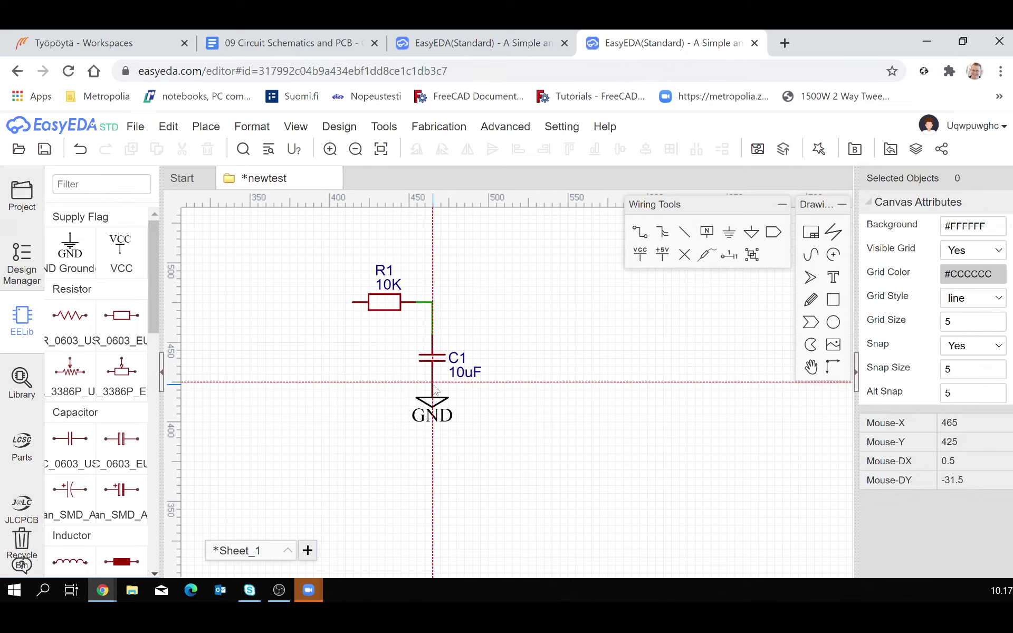
{"action": "left_click", "coordinate": [434, 387]}
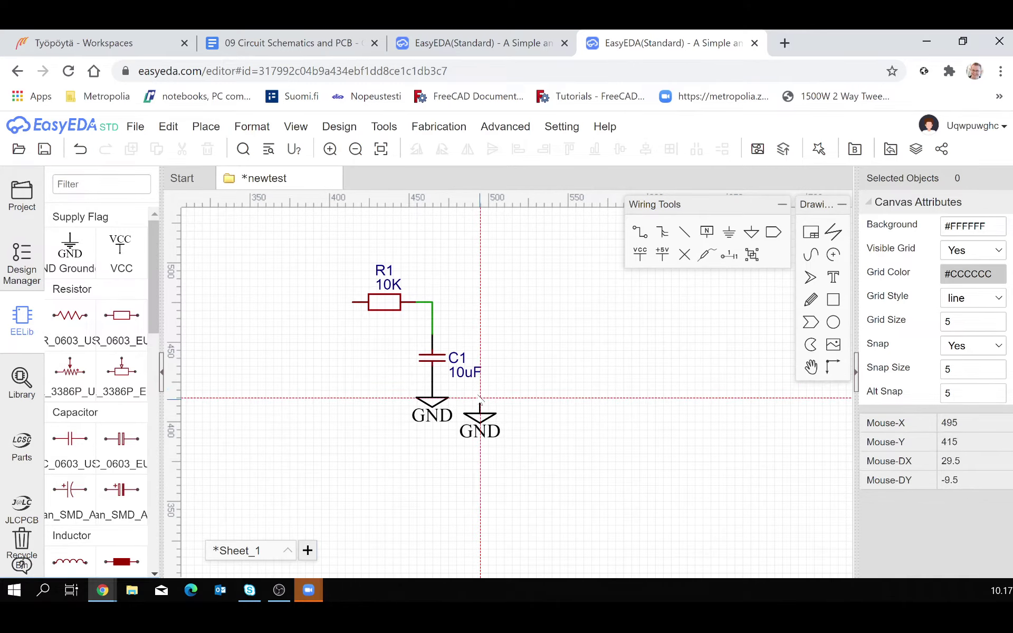
{"action": "key", "text": "Escape"}
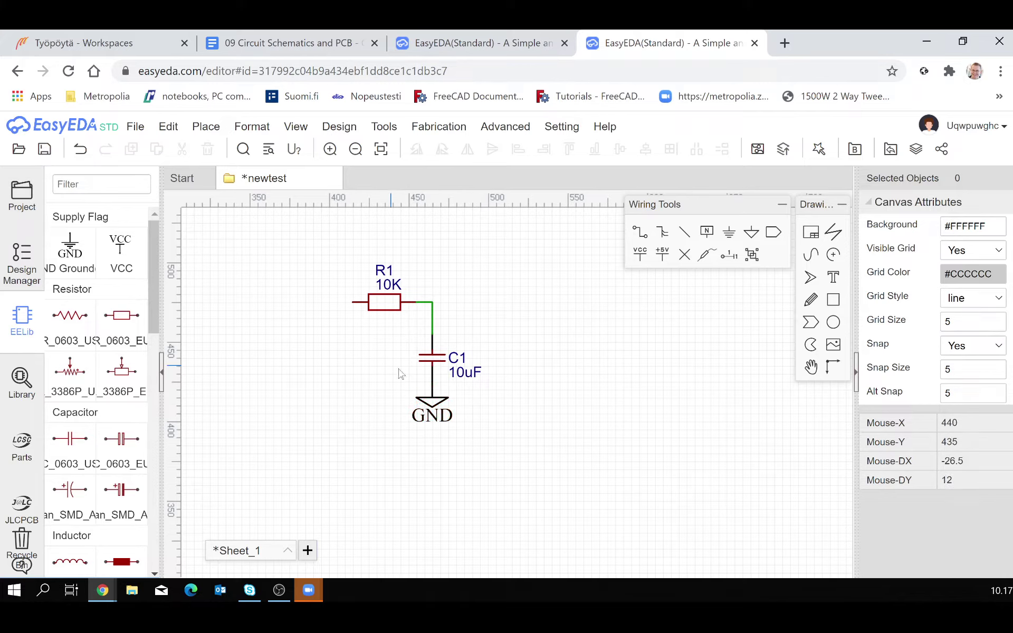
{"action": "left_click_drag", "start_coordinate": [436, 405], "coordinate": [436, 420]}
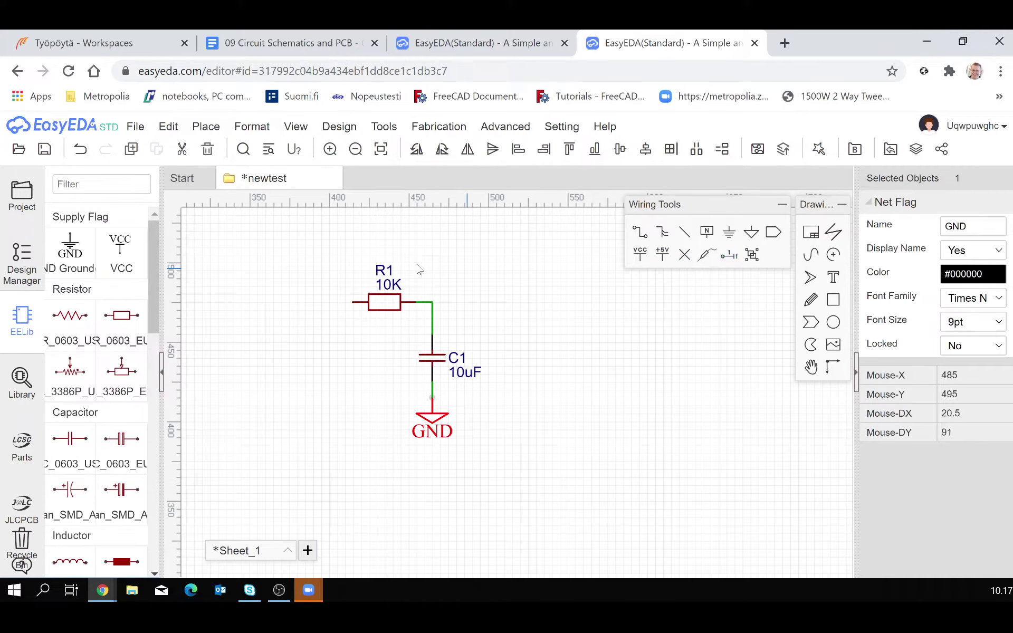
Reopen the component library and search for '2pin'.
{"action": "left_click", "coordinate": [14, 383]}
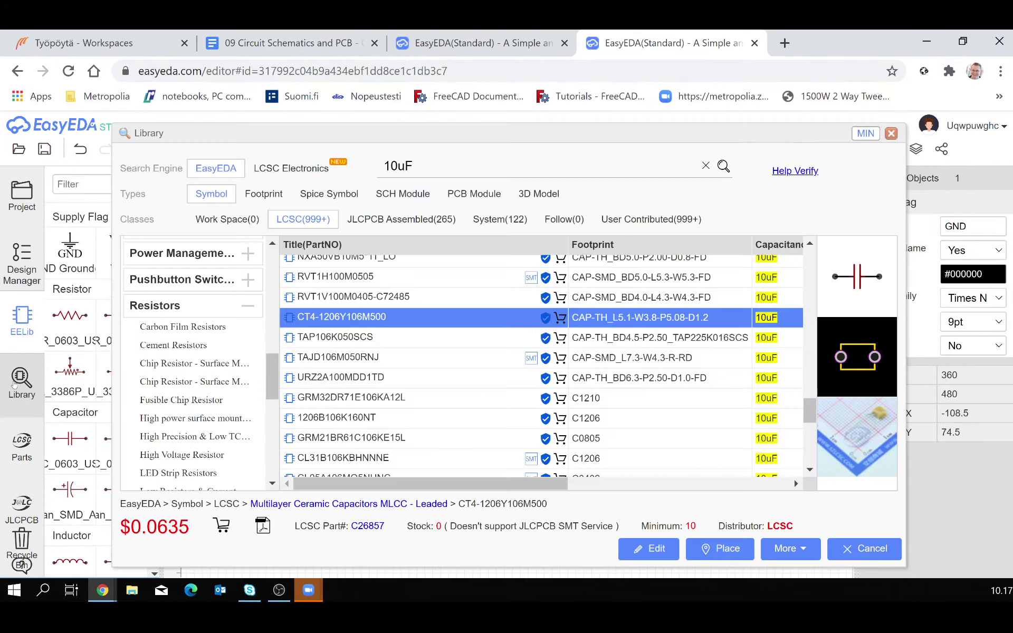
{"action": "left_click", "coordinate": [246, 311]}
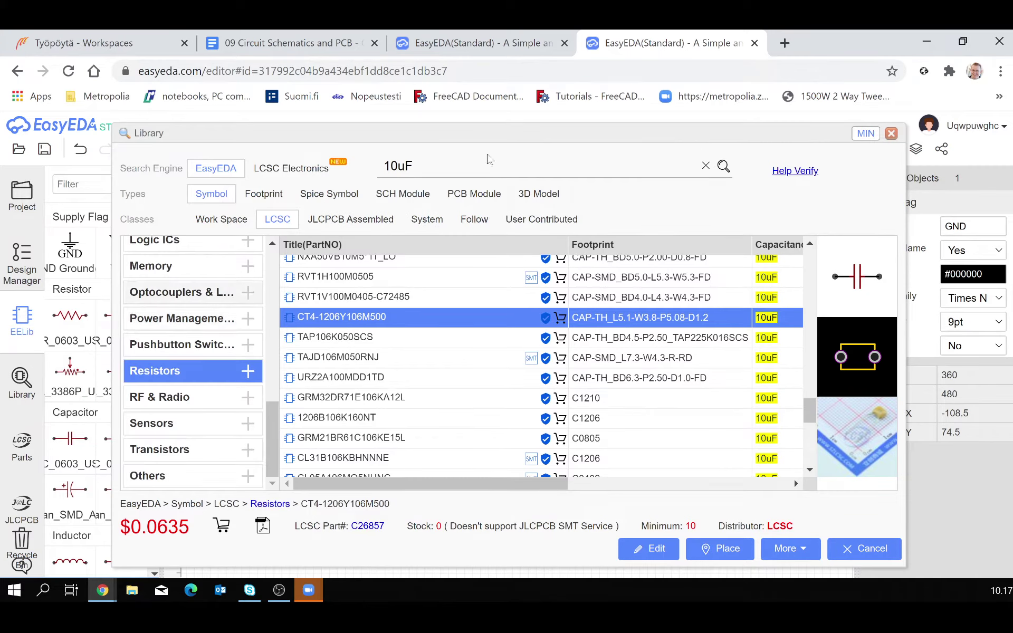
{"action": "left_click_drag", "start_coordinate": [471, 161], "coordinate": [366, 177]}
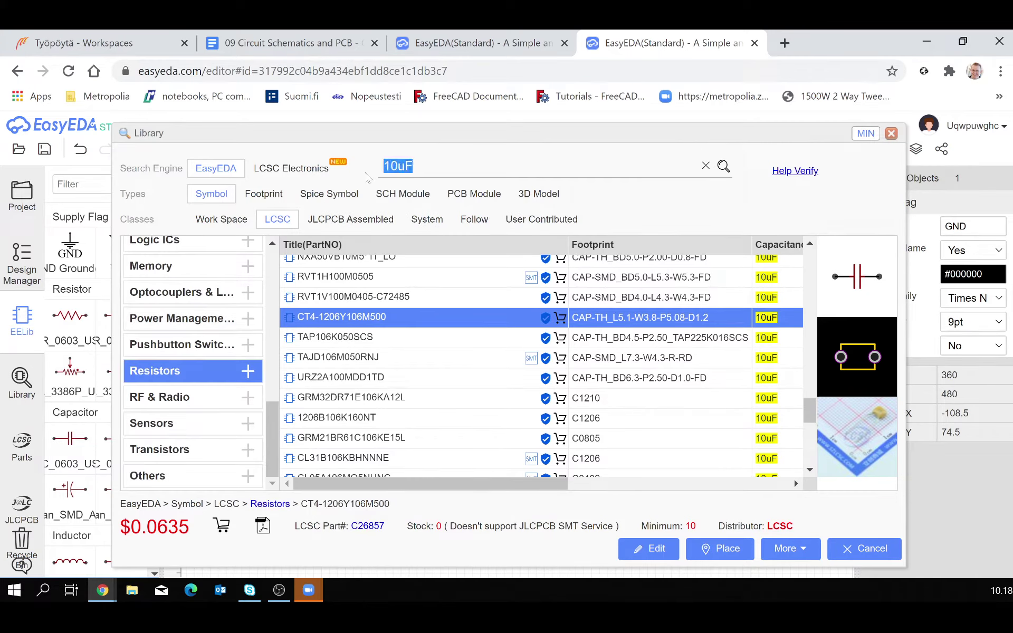
{"action": "type", "text": "2pin"}
{"action": "key", "text": "Return"}
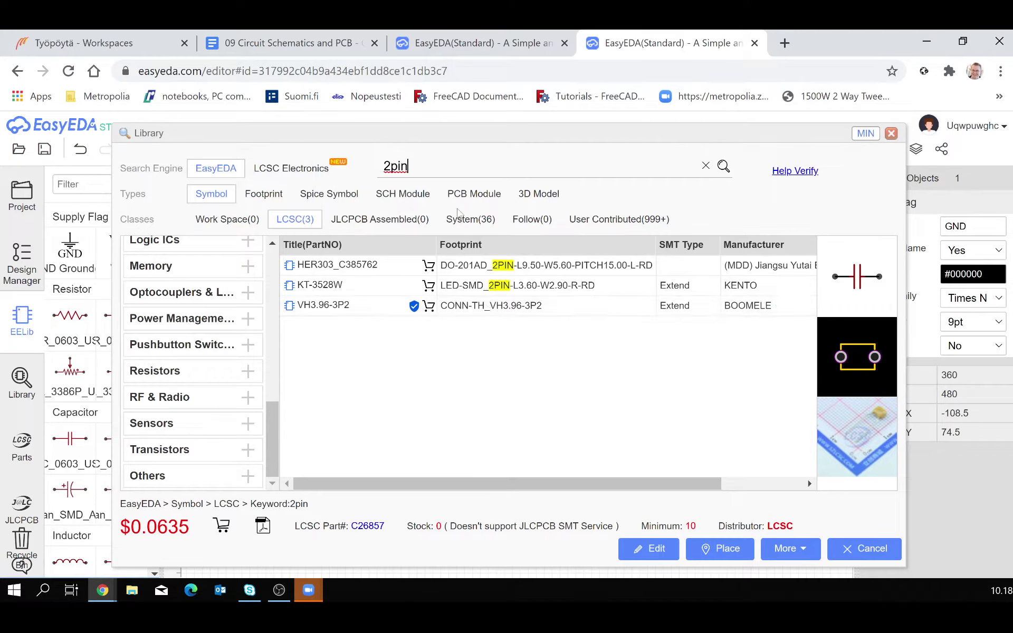
Retry the search as '2-P' and '2P', then clear the search box.
{"action": "left_click", "coordinate": [391, 167]}
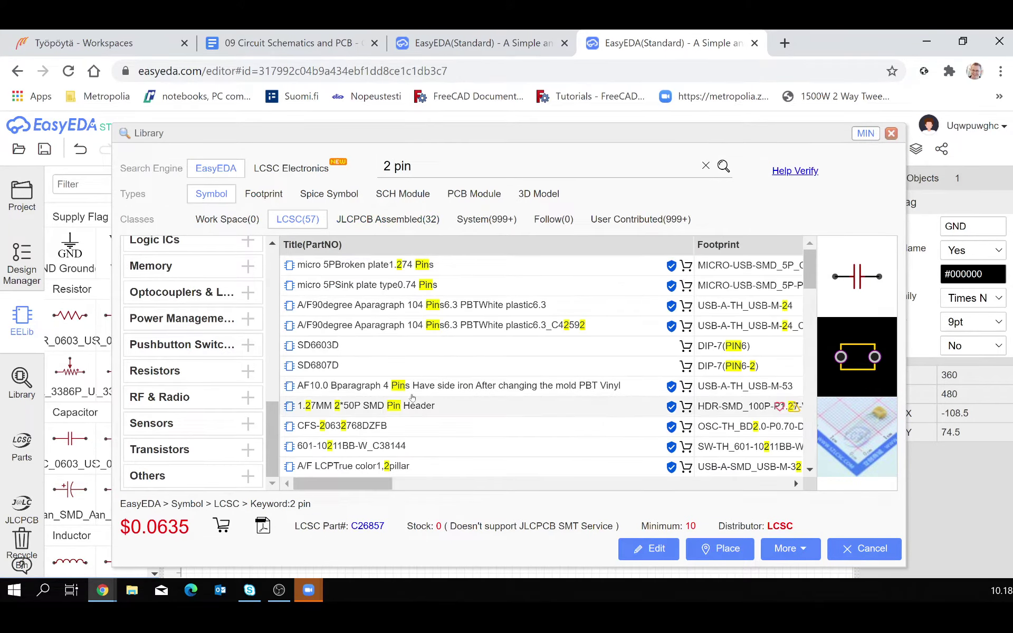
{"action": "key", "text": "shift+End"}
{"action": "key", "text": "shift+Left"}
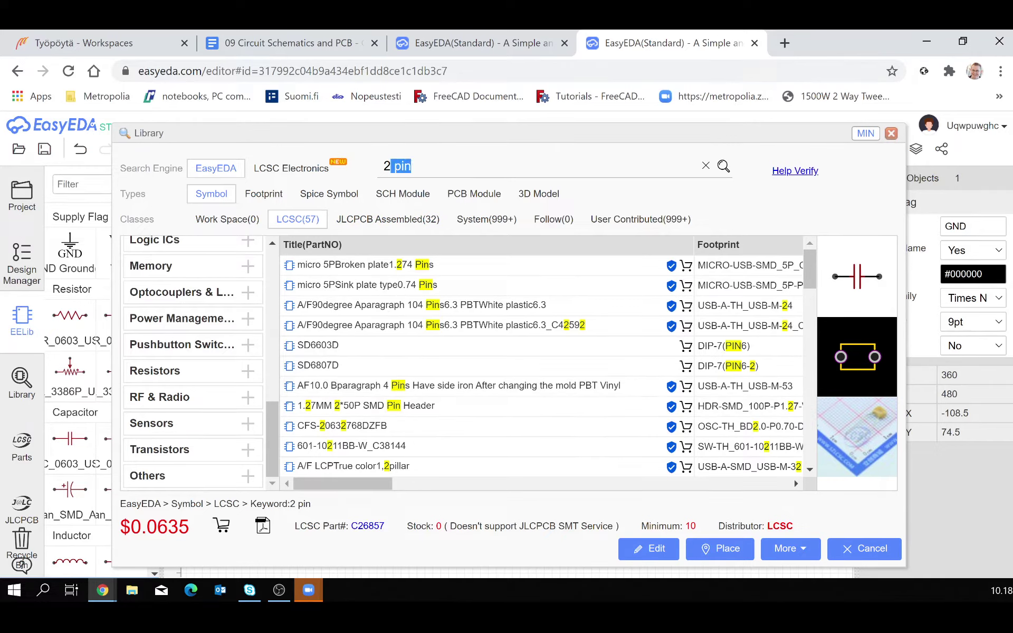
{"action": "type", "text": "-P"}
{"action": "key", "text": "Return"}
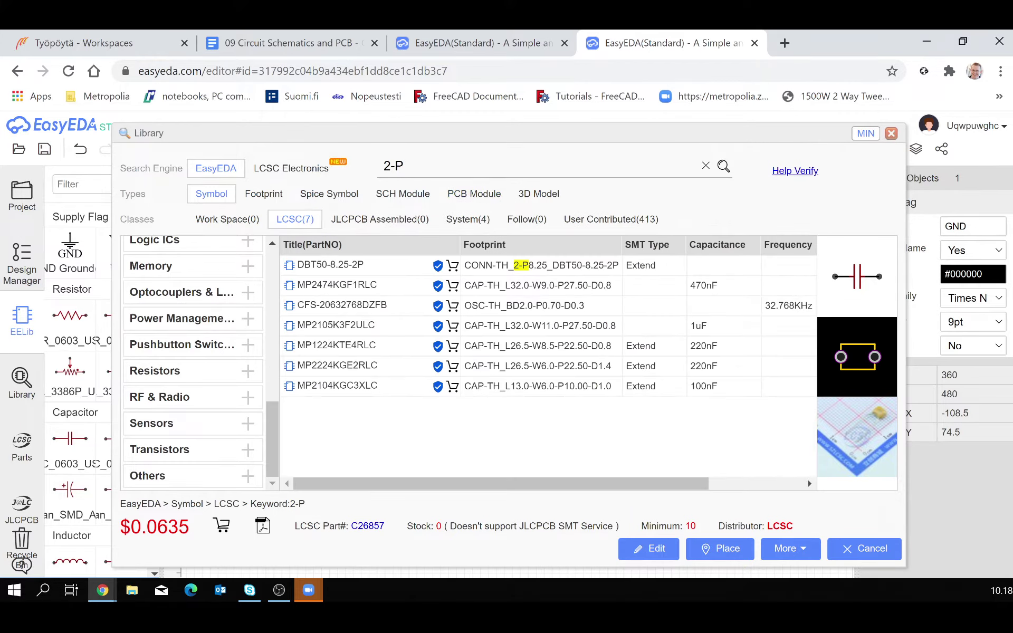
{"action": "key", "text": "BackSpace"}
{"action": "key", "text": "BackSpace"}
{"action": "type", "text": "P"}
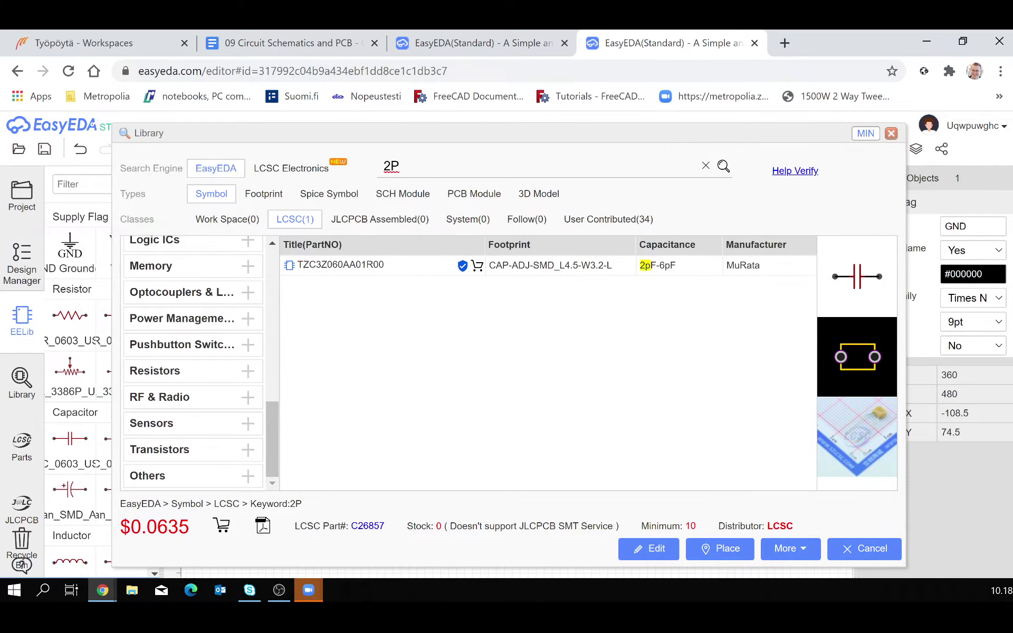
{"action": "key", "text": "BackSpace"}
{"action": "key", "text": "BackSpace"}
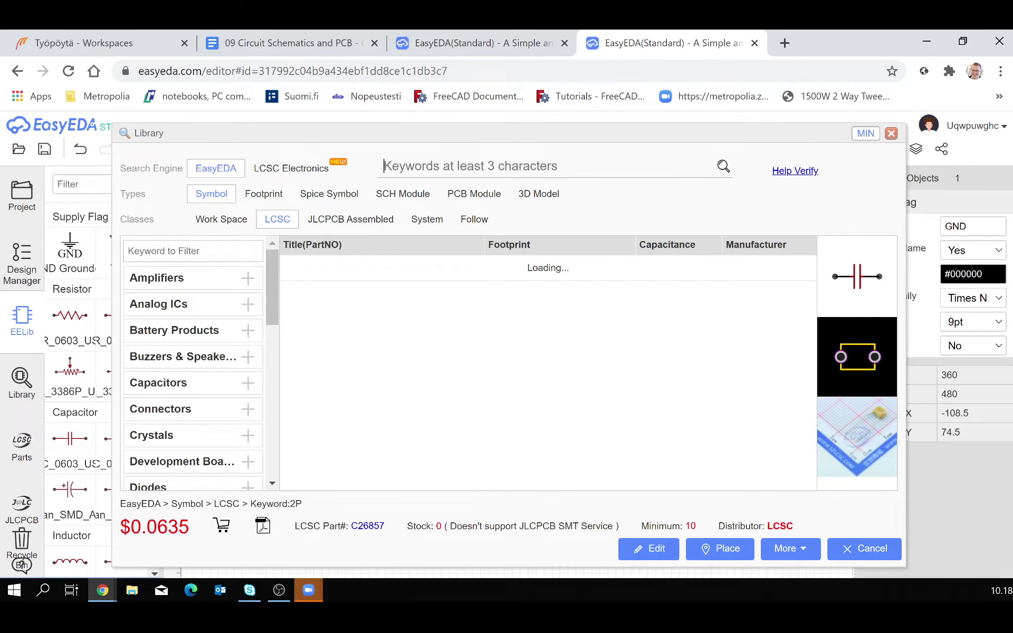
Browse Connectors > Screw terminal and open the XY128V-B-7.5-2P product page on LCSC.
{"action": "left_click", "coordinate": [247, 409]}
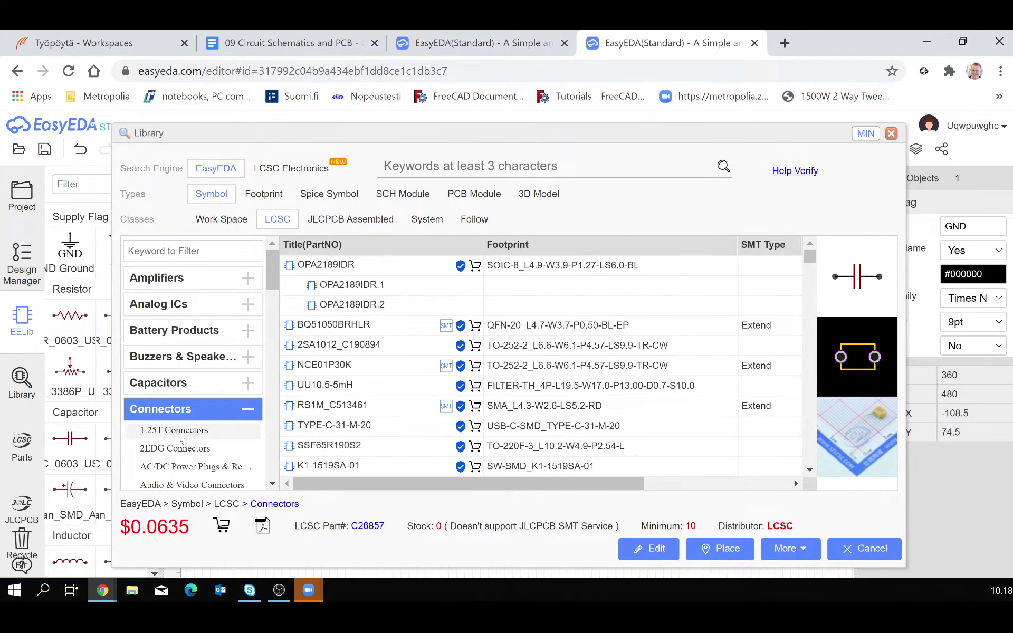
{"action": "scroll", "coordinate": [186, 440], "scroll_direction": "down", "scroll_amount": 1}
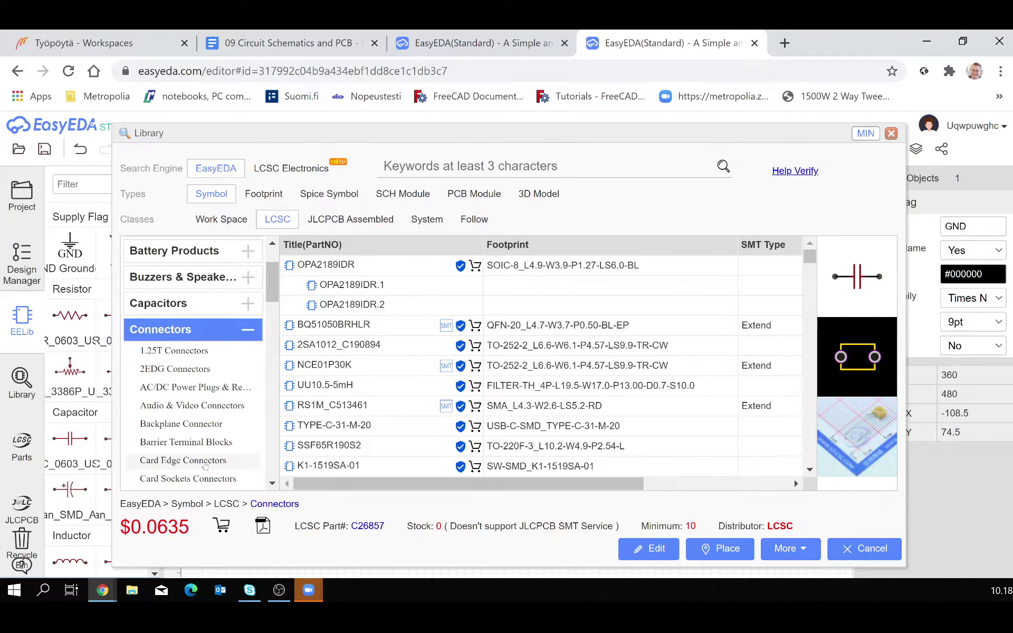
{"action": "scroll", "coordinate": [206, 454], "scroll_direction": "down", "scroll_amount": 1}
{"action": "scroll", "coordinate": [204, 464], "scroll_direction": "down", "scroll_amount": 2}
{"action": "scroll", "coordinate": [202, 462], "scroll_direction": "down", "scroll_amount": 1}
{"action": "scroll", "coordinate": [201, 462], "scroll_direction": "down", "scroll_amount": 4}
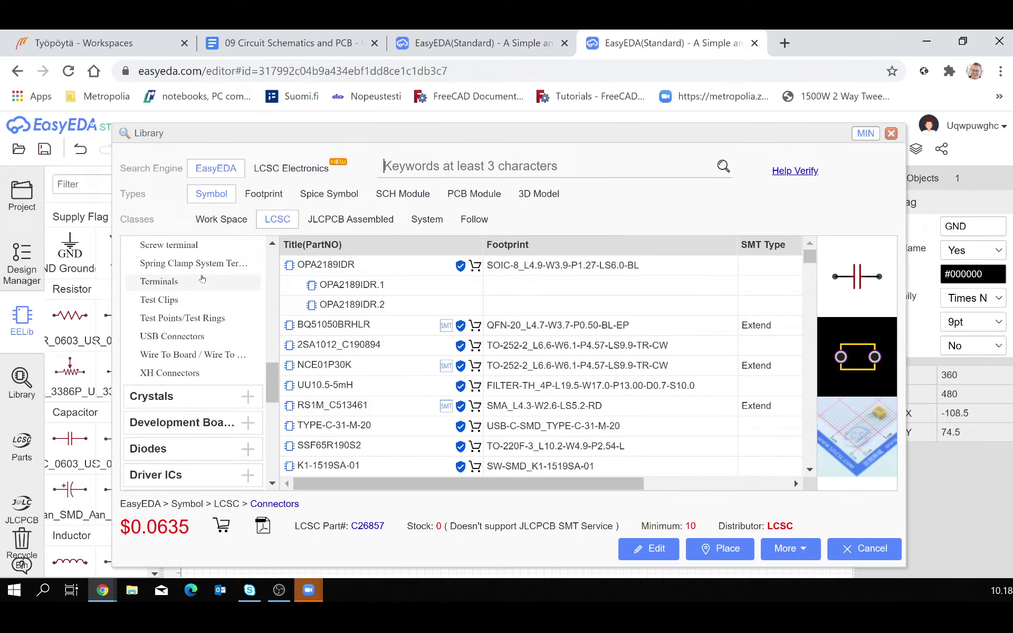
{"action": "left_click", "coordinate": [199, 249]}
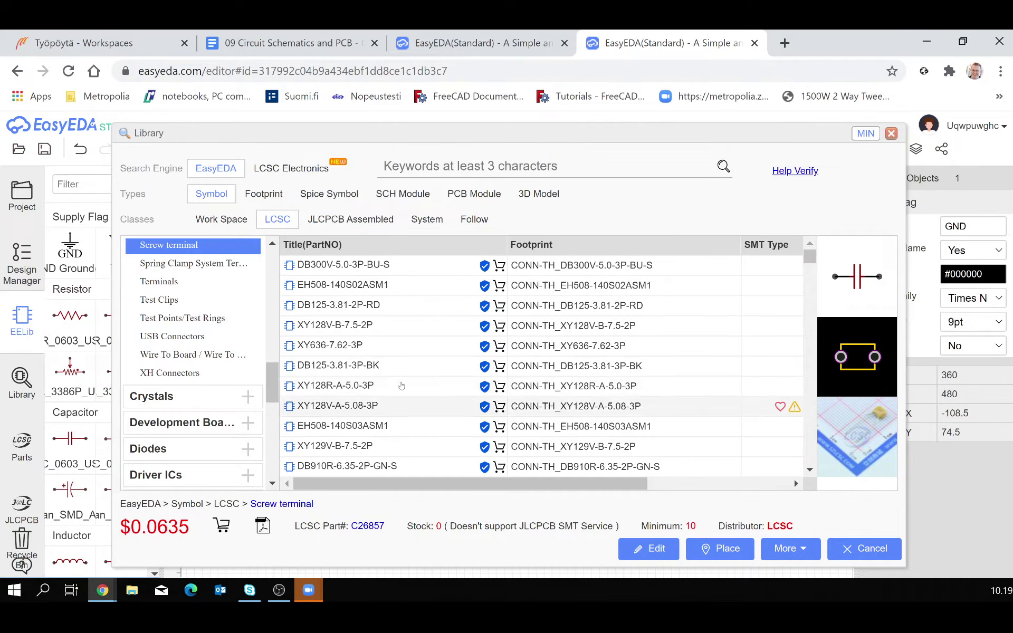
{"action": "left_click", "coordinate": [374, 327]}
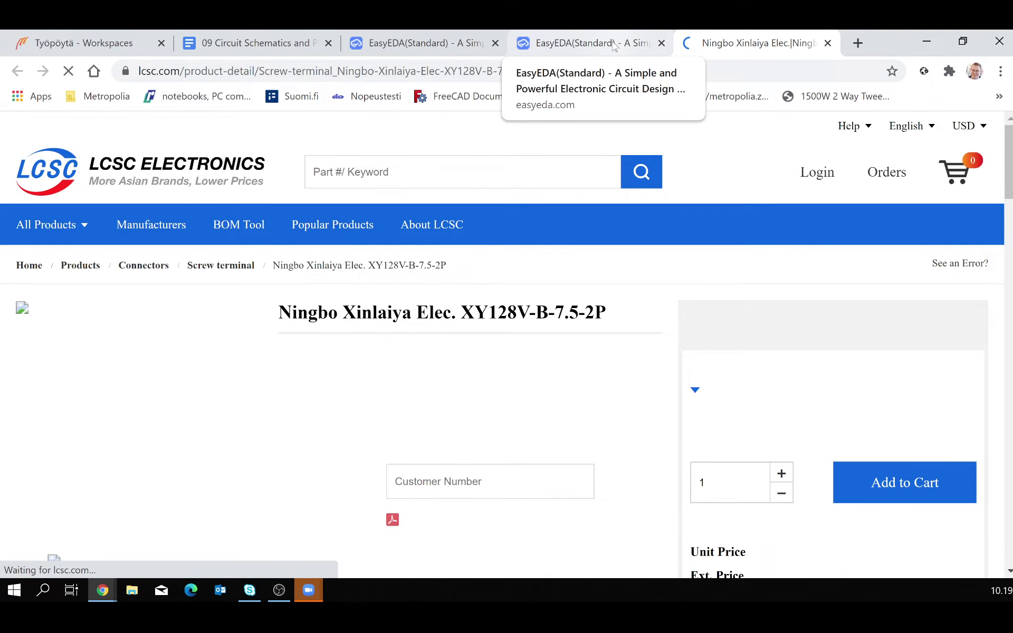
Review the XY128V-B-7.5-2P screw terminal's price and stock, then close the LCSC tab.
{"action": "scroll", "coordinate": [150, 330], "scroll_direction": "down", "scroll_amount": 2}
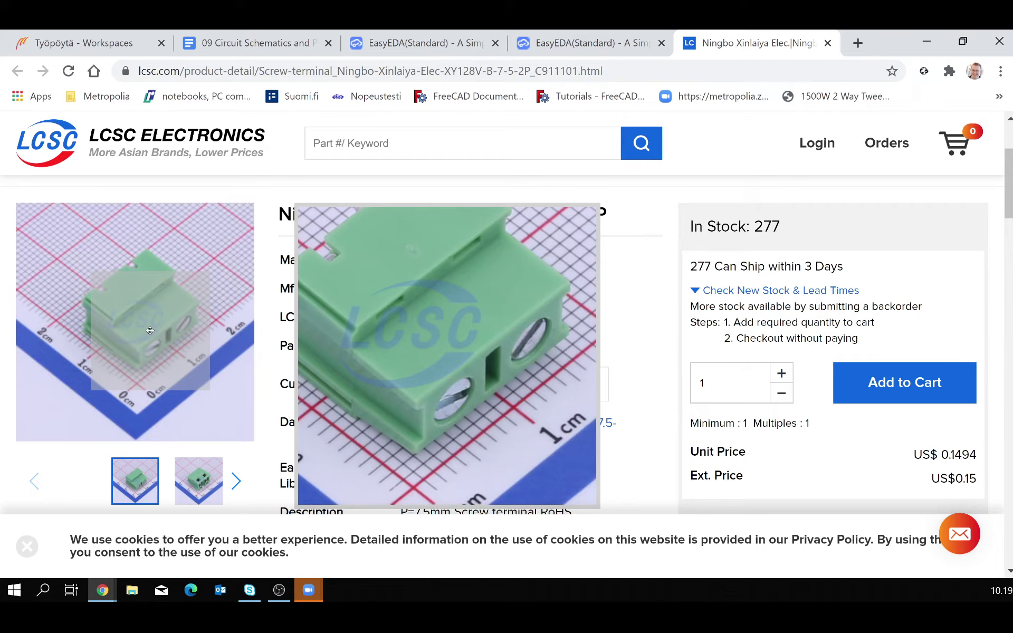
{"action": "key", "text": "ctrl+w"}
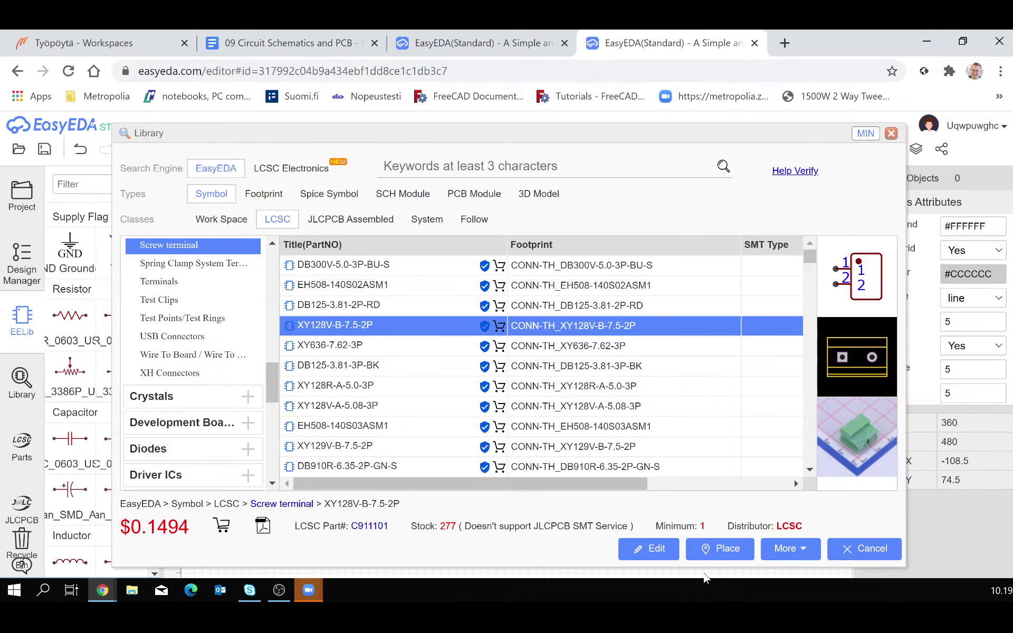
Place a second XY128V-B-7.5-2P terminal as U2 right of the filter, then flip U1 horizontally.
{"action": "left_click", "coordinate": [713, 550]}
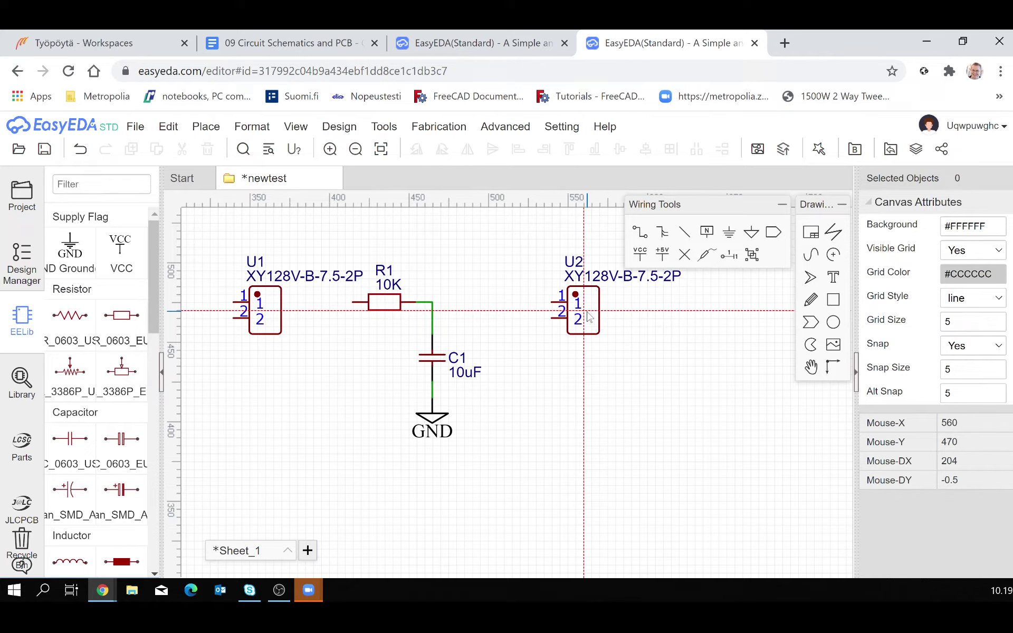
{"action": "left_click", "coordinate": [590, 316]}
{"action": "left_click", "coordinate": [254, 319]}
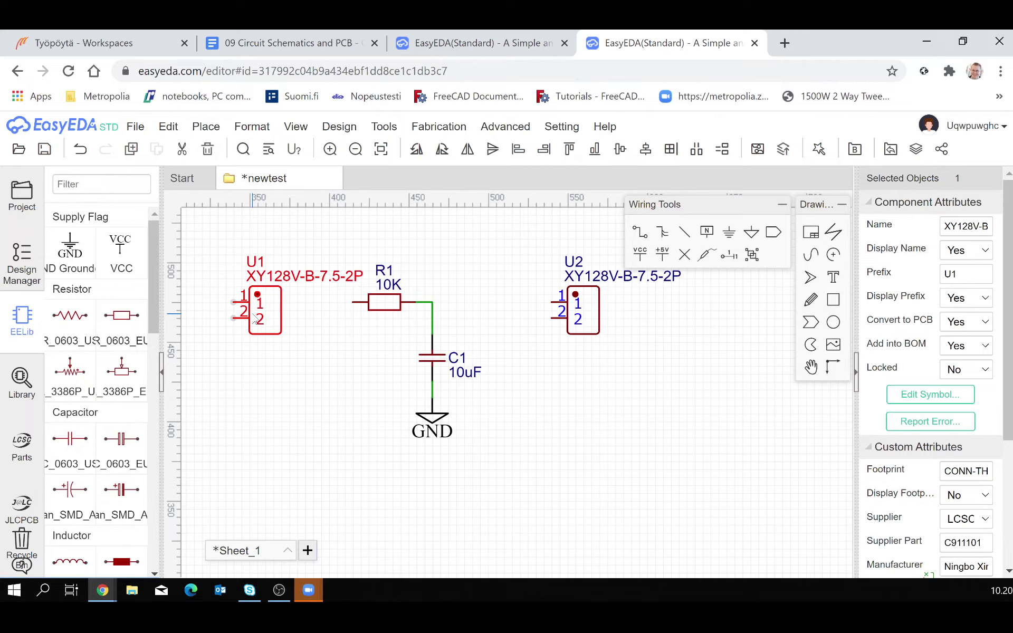
{"action": "left_click", "coordinate": [469, 150]}
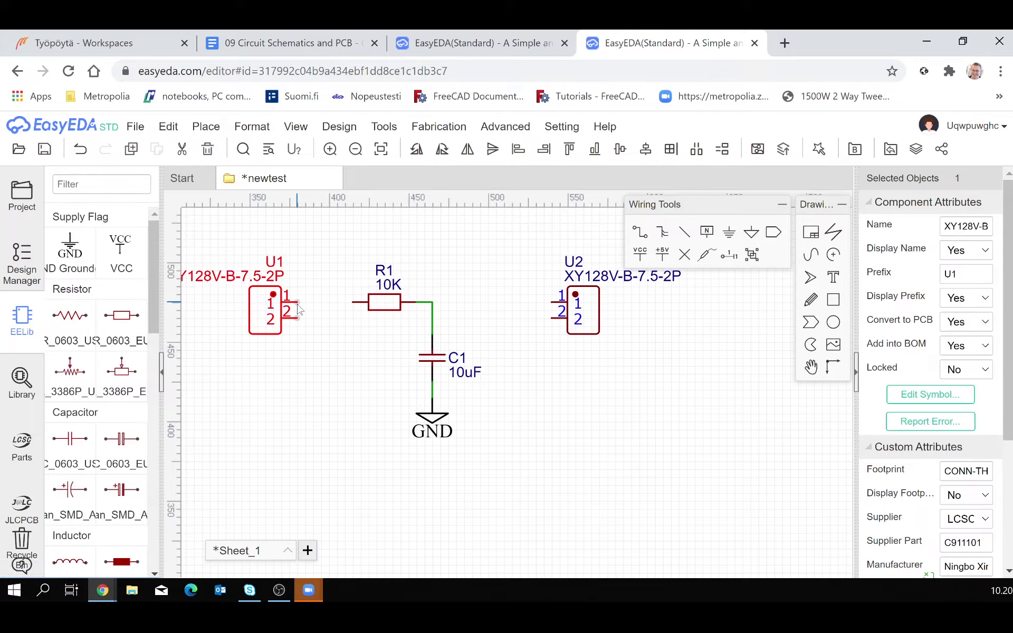
Wire U1 pin 1 to R1, the R1–C1 node to U2 pin 1, and both pin 2s to GND.
{"action": "left_click", "coordinate": [633, 231]}
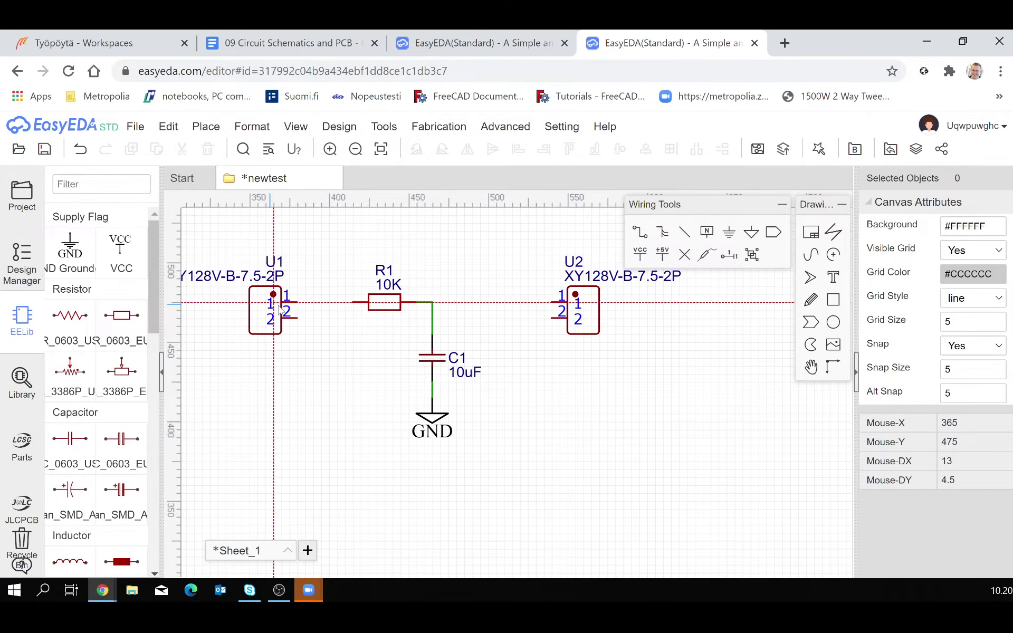
{"action": "left_click", "coordinate": [297, 302]}
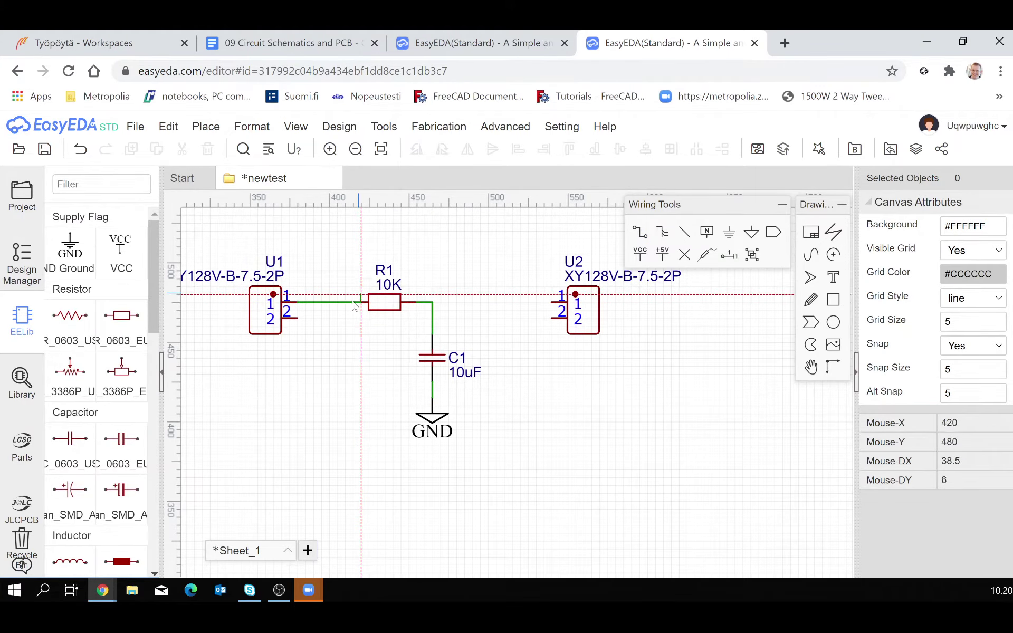
{"action": "left_click", "coordinate": [353, 302]}
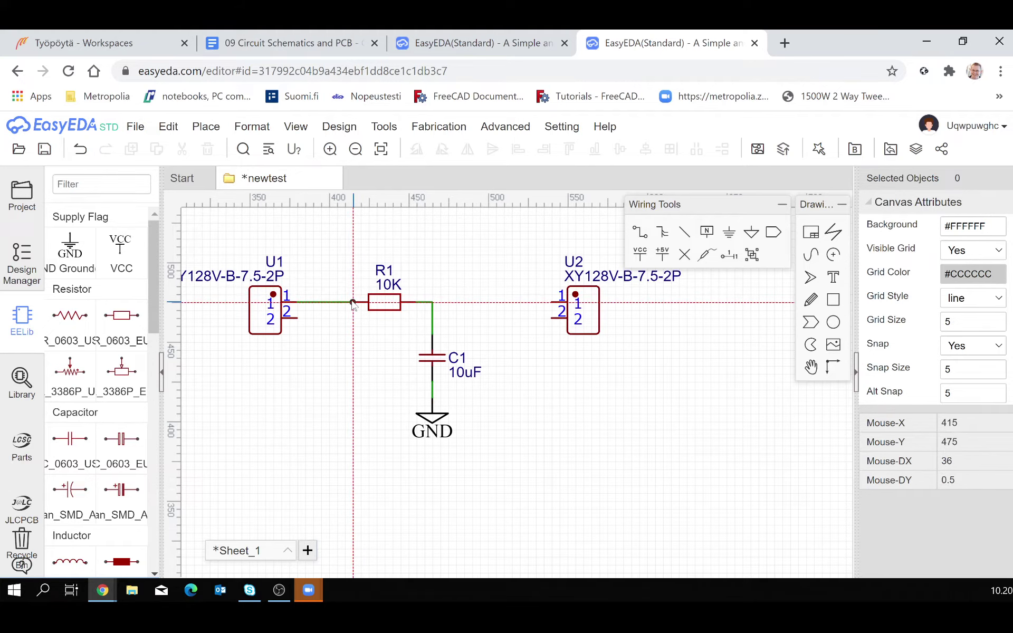
{"action": "left_click", "coordinate": [434, 305]}
{"action": "left_click", "coordinate": [553, 303]}
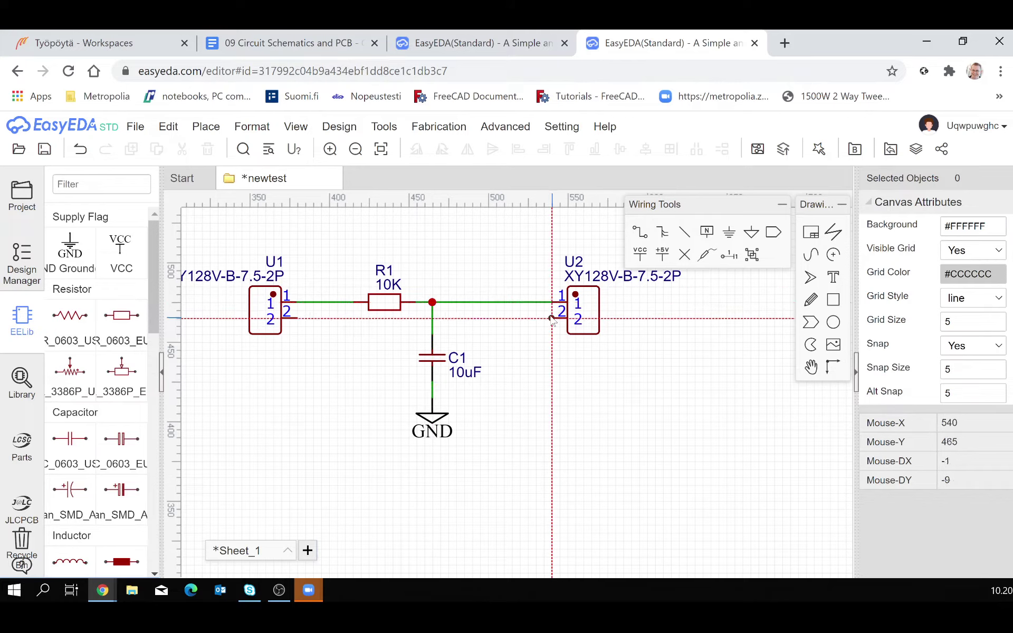
{"action": "left_click", "coordinate": [552, 318]}
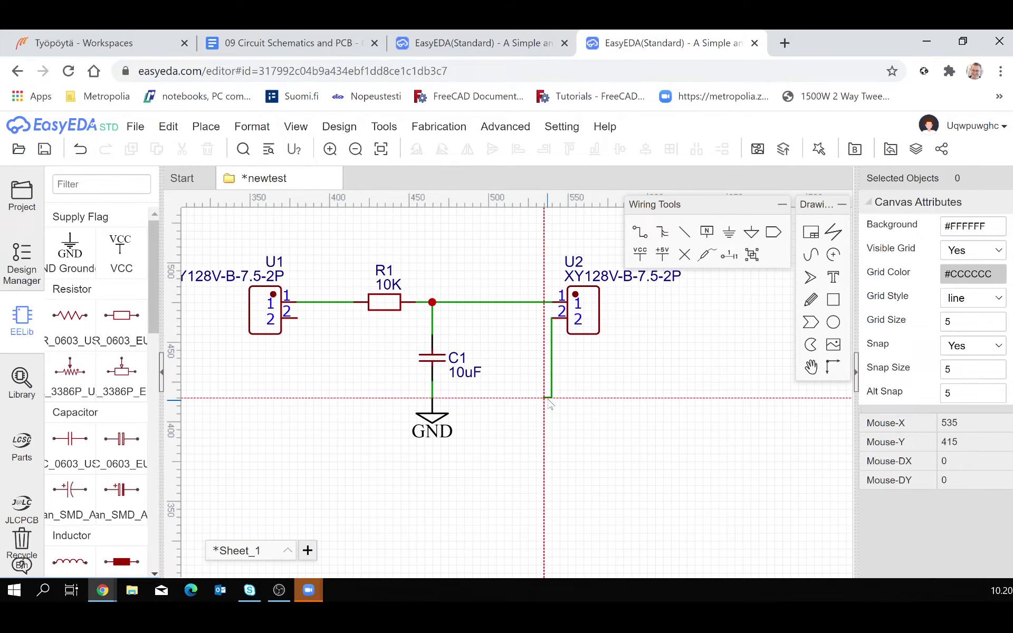
{"action": "left_click", "coordinate": [432, 397]}
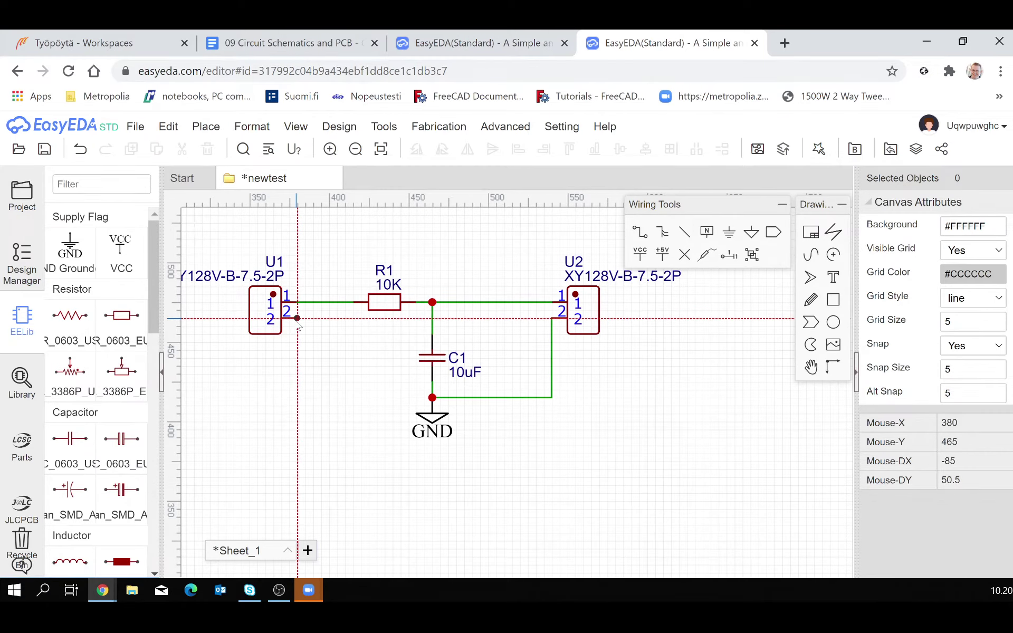
{"action": "left_click", "coordinate": [297, 318]}
{"action": "left_click", "coordinate": [432, 397]}
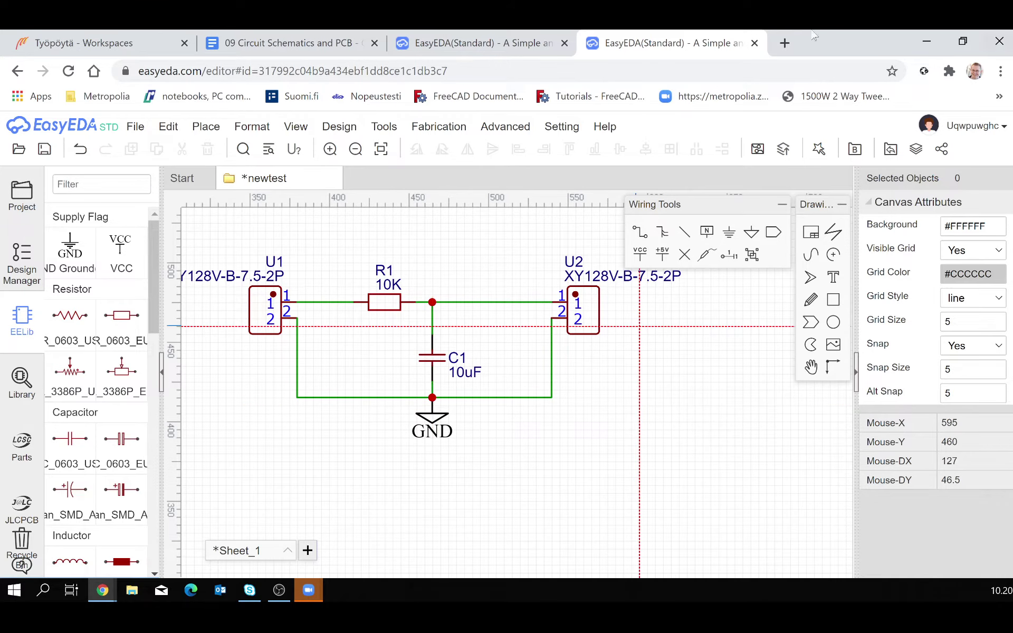
Save the newtest schematic and return to the '09 Circuit Schematics and PCB' document.
{"action": "left_click", "coordinate": [295, 127]}
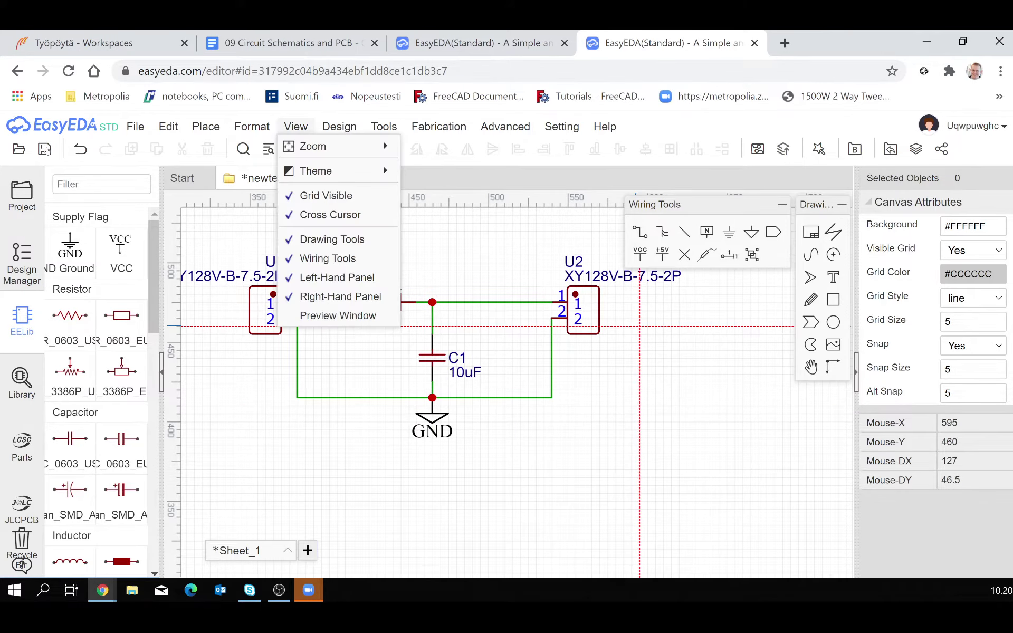
{"action": "left_click", "coordinate": [53, 151]}
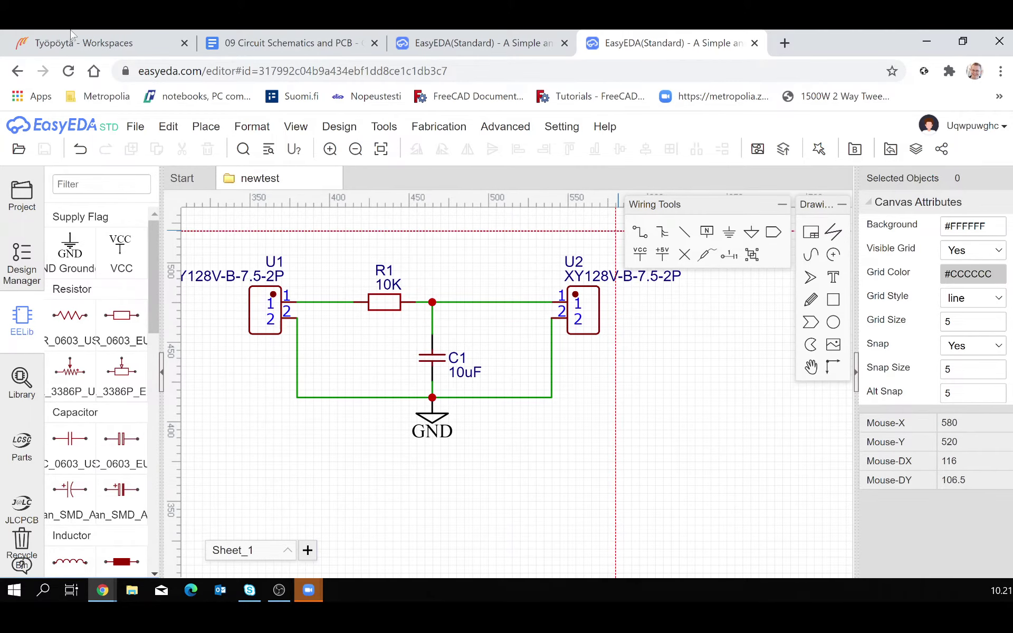
{"action": "left_click", "coordinate": [293, 44]}
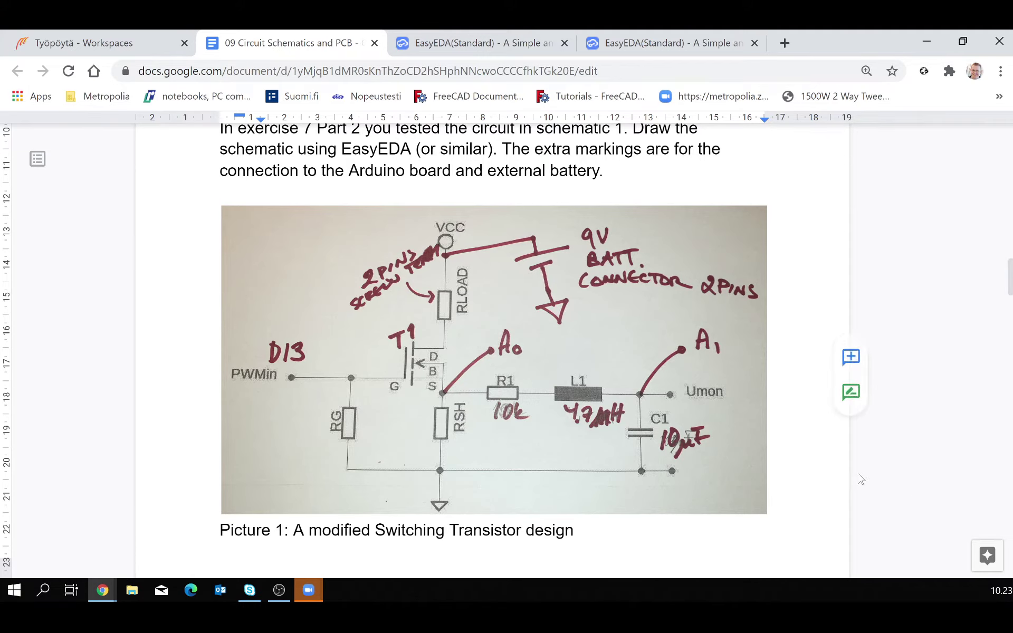
Copy the RTH part number MF1W-1Ω±1%T from the component table and return to EasyEDA.
{"action": "scroll", "coordinate": [860, 480], "scroll_direction": "down", "scroll_amount": 3}
{"action": "scroll", "coordinate": [855, 484], "scroll_direction": "down", "scroll_amount": 5}
{"action": "scroll", "coordinate": [854, 484], "scroll_direction": "down", "scroll_amount": 5}
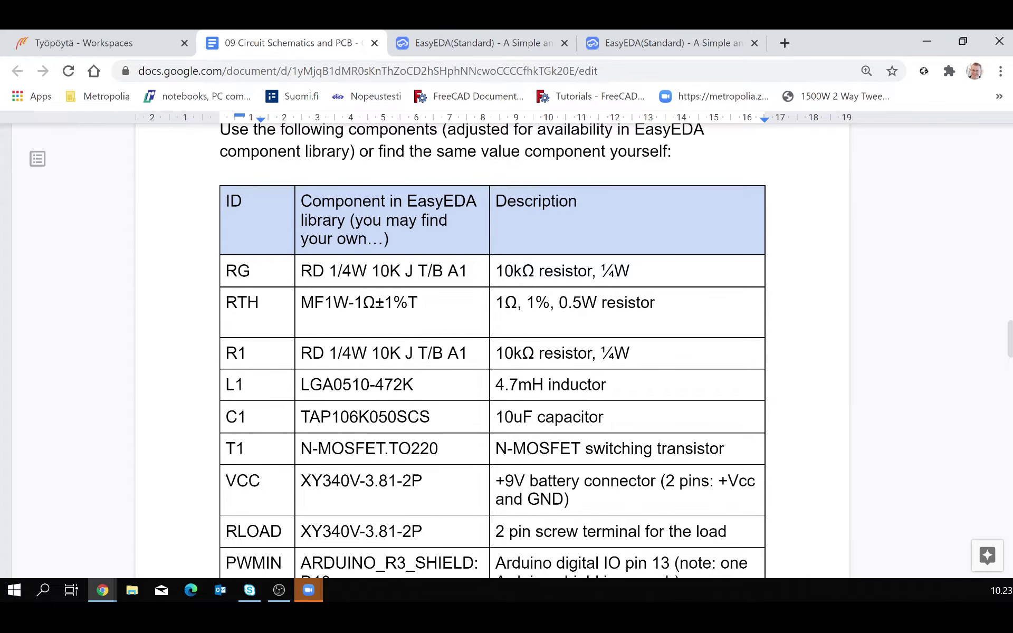
{"action": "left_click_drag", "start_coordinate": [301, 271], "coordinate": [413, 270]}
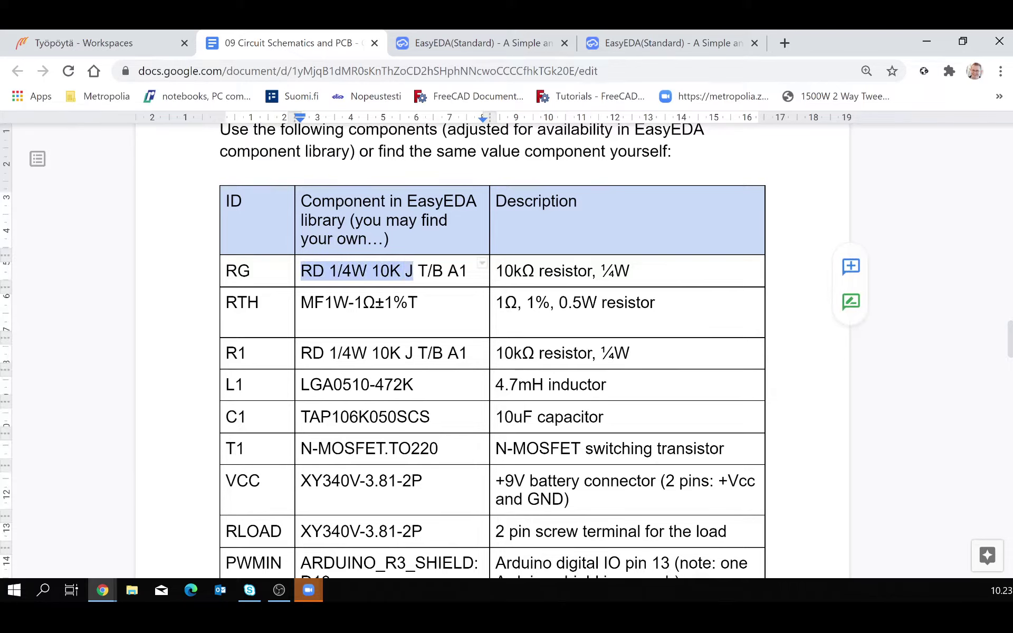
{"action": "left_click", "coordinate": [469, 270]}
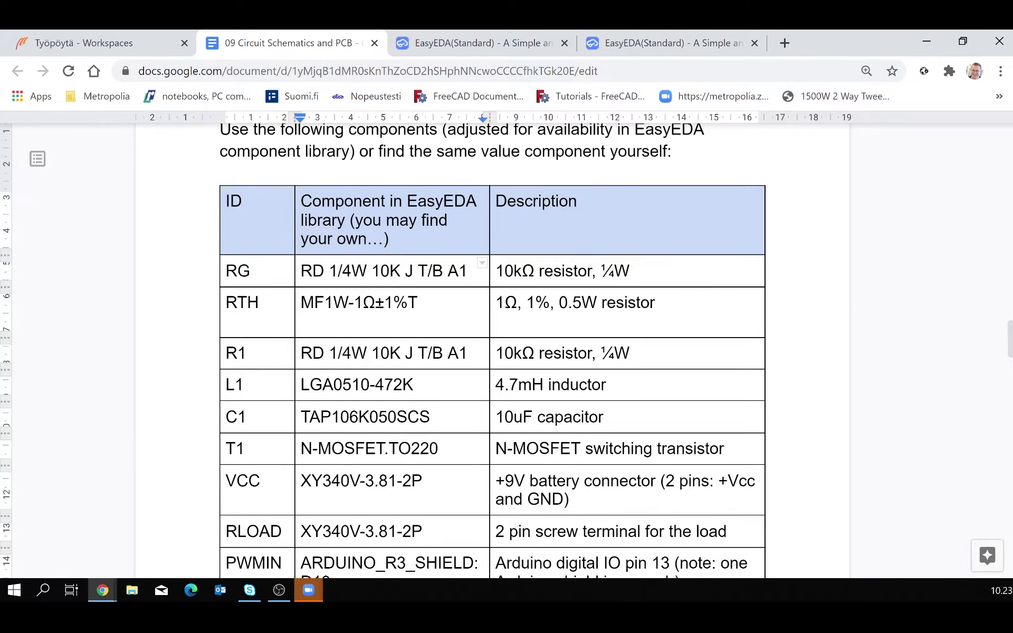
{"action": "left_click", "coordinate": [419, 303]}
{"action": "key", "text": "shift+Left"}
{"action": "key", "text": "shift+Left"}
{"action": "key", "text": "shift+Left"}
{"action": "key", "text": "shift+Left"}
{"action": "key", "text": "shift+Left"}
{"action": "key", "text": "shift+Left"}
{"action": "key", "text": "shift+Left"}
{"action": "key", "text": "shift+Left"}
{"action": "key", "text": "shift+Left"}
{"action": "key", "text": "shift+Left"}
{"action": "key", "text": "shift+Left"}
{"action": "key", "text": "shift+Right"}
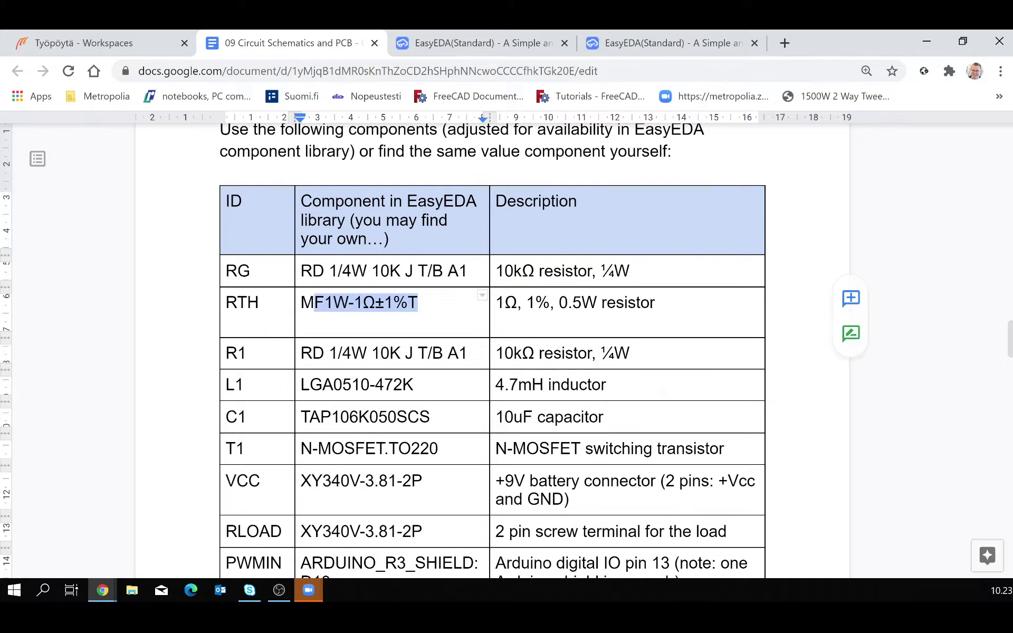
{"action": "key", "text": "shift+Left"}
{"action": "key", "text": "ctrl+c"}
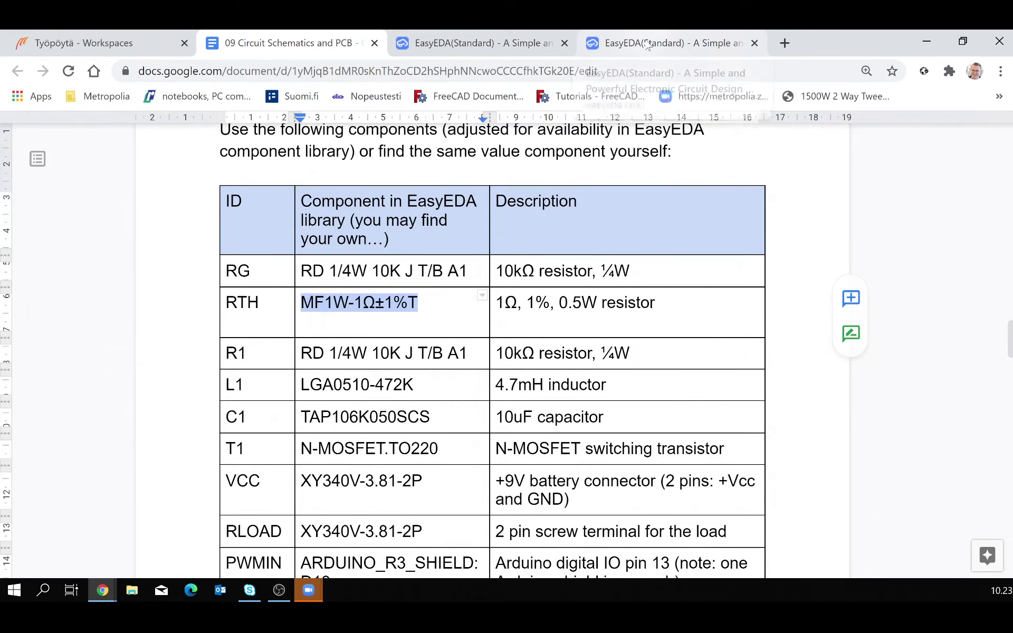
{"action": "left_click", "coordinate": [660, 43]}
{"action": "left_click", "coordinate": [505, 127]}
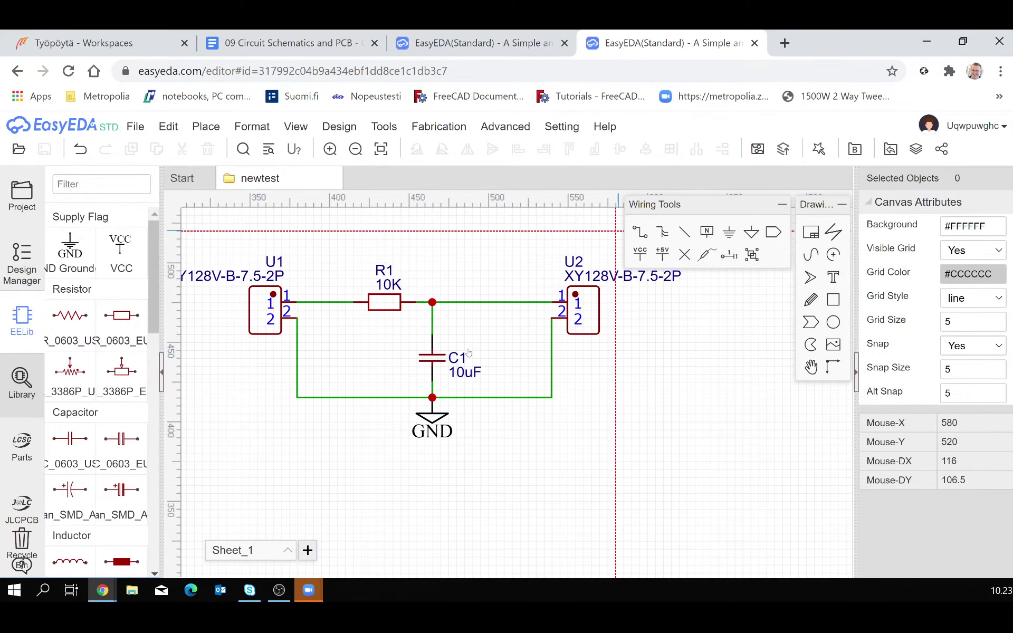
{"action": "key", "text": "shift+f"}
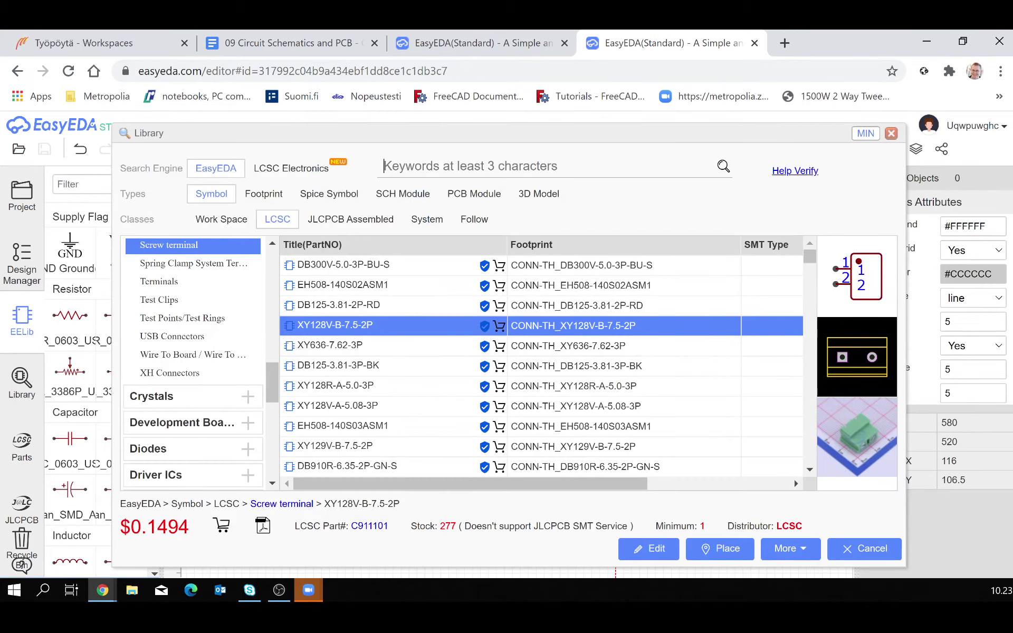
{"action": "key", "text": "ctrl+v"}
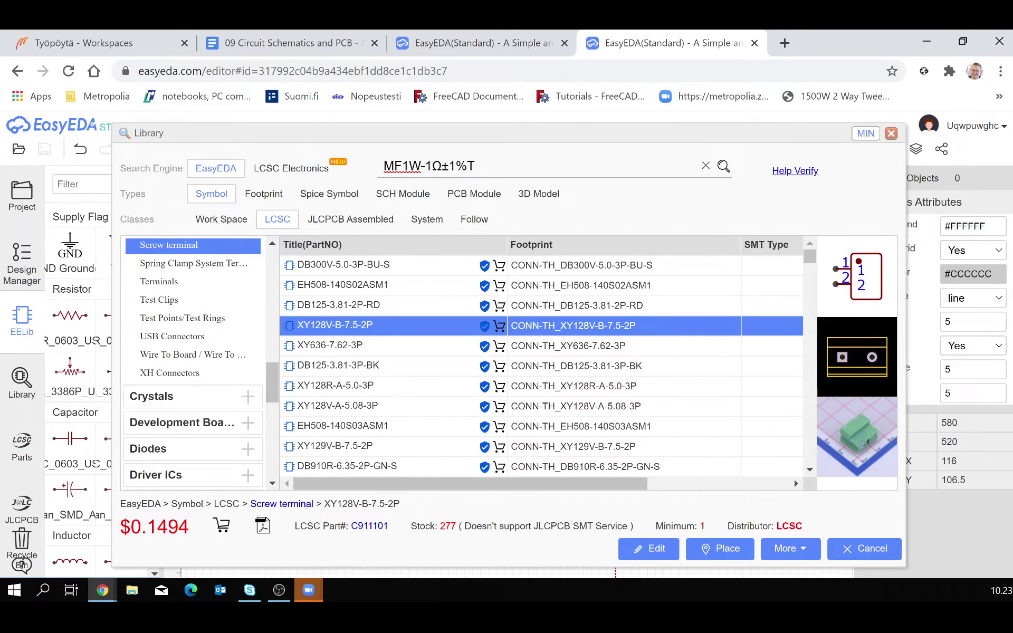
{"action": "key", "text": "Return"}
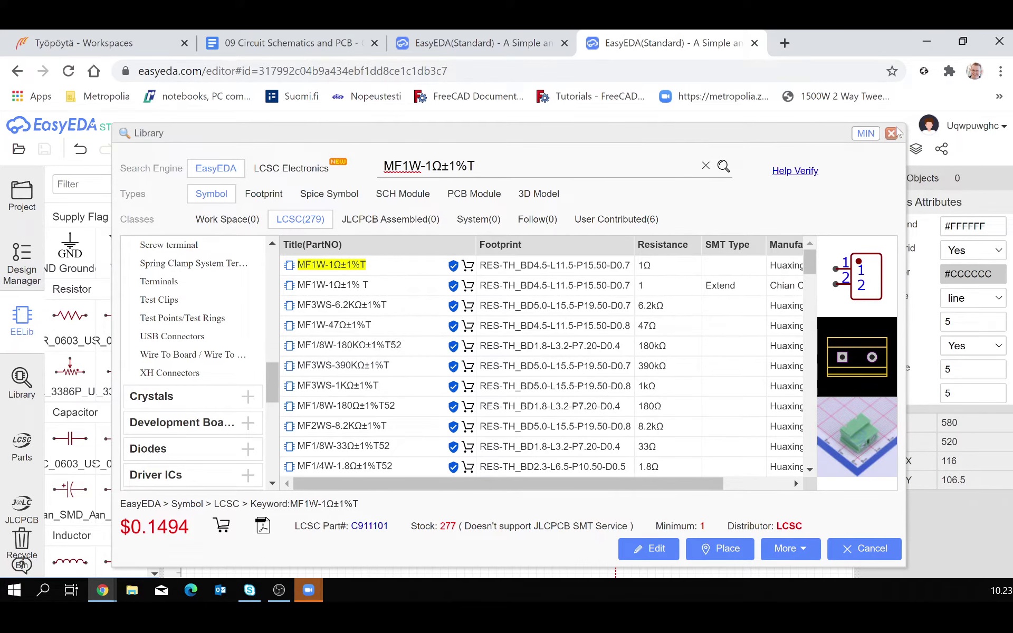
Close the library, copy ARDUINO_R3_SHIELD from the PWMIN row, and return to EasyEDA.
{"action": "left_click", "coordinate": [865, 133]}
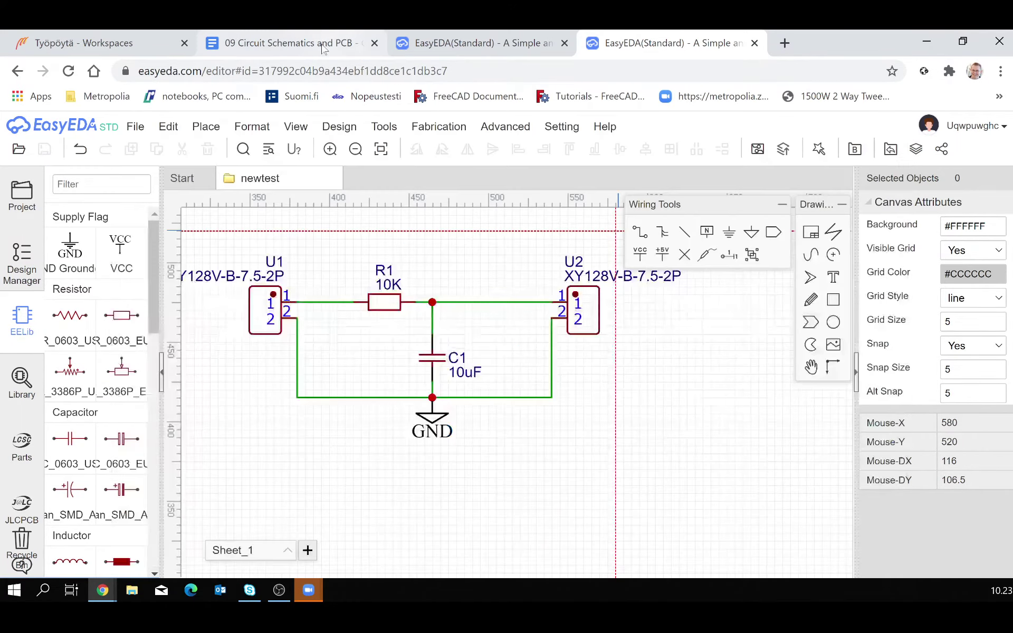
{"action": "left_click", "coordinate": [312, 45]}
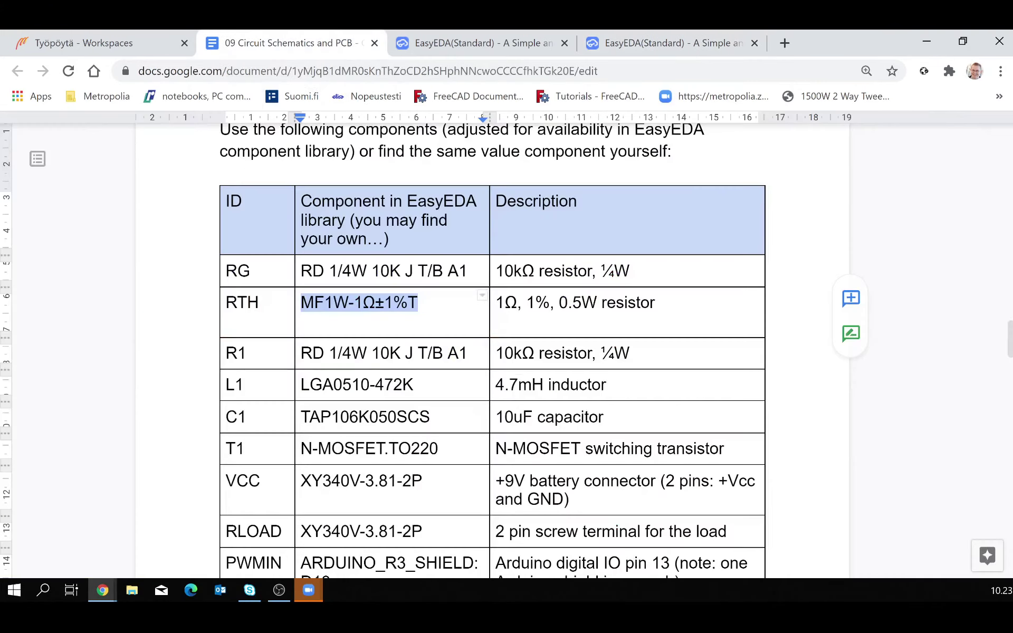
{"action": "scroll", "coordinate": [593, 385], "scroll_direction": "down", "scroll_amount": 3}
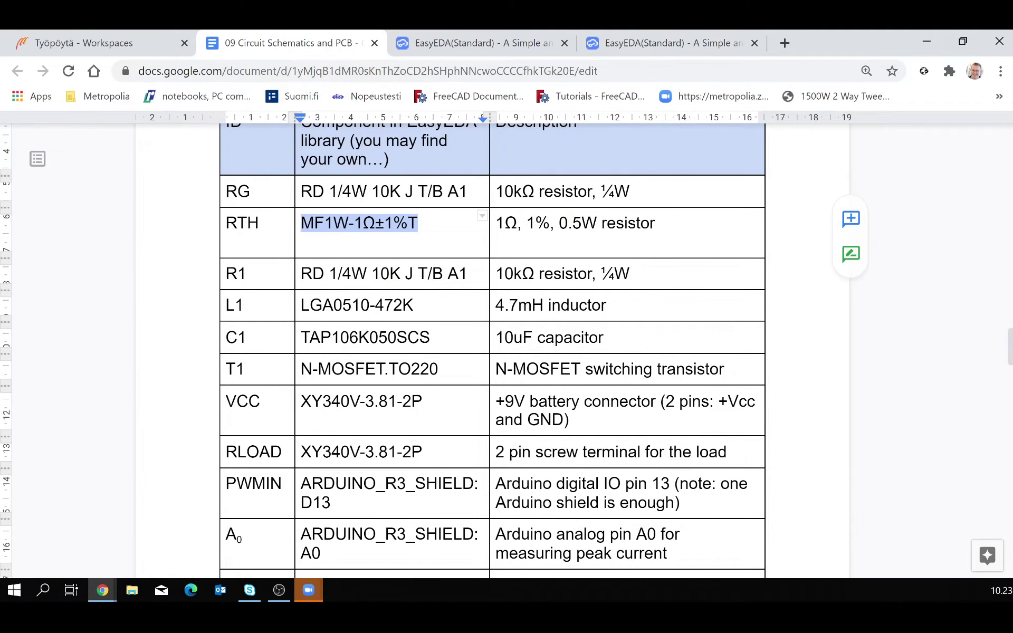
{"action": "scroll", "coordinate": [593, 385], "scroll_direction": "down", "scroll_amount": 2}
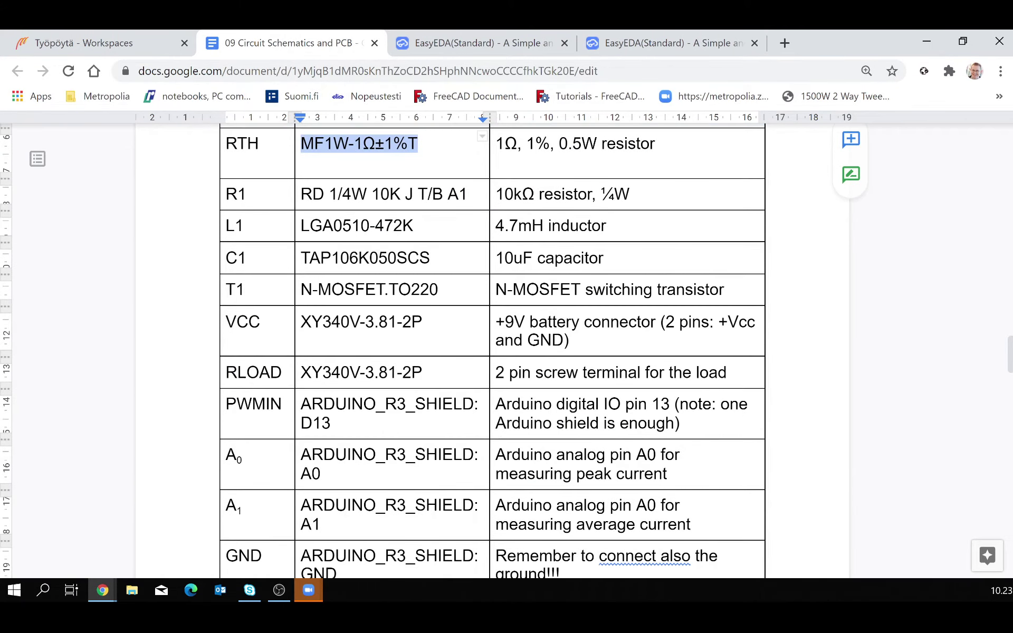
{"action": "scroll", "coordinate": [593, 386], "scroll_direction": "down", "scroll_amount": 2}
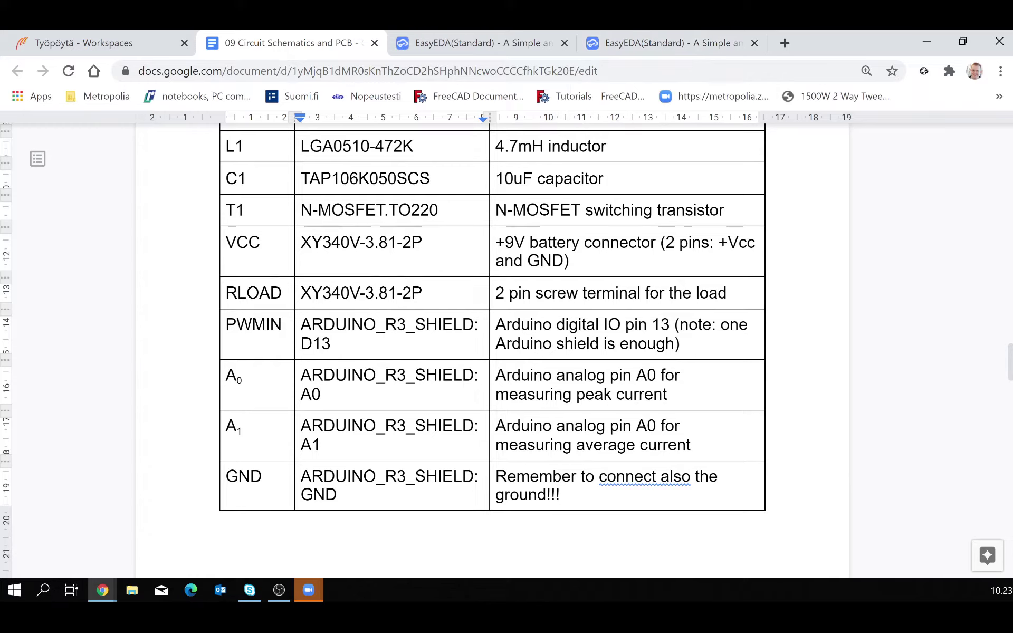
{"action": "left_click_drag", "start_coordinate": [311, 324], "coordinate": [474, 325]}
{"action": "key", "text": "Right"}
{"action": "key", "text": "ctrl+shift+Left"}
{"action": "key", "text": "ctrl+shift+Left"}
{"action": "key", "text": "ctrl+shift+Right"}
{"action": "key", "text": "ctrl+c"}
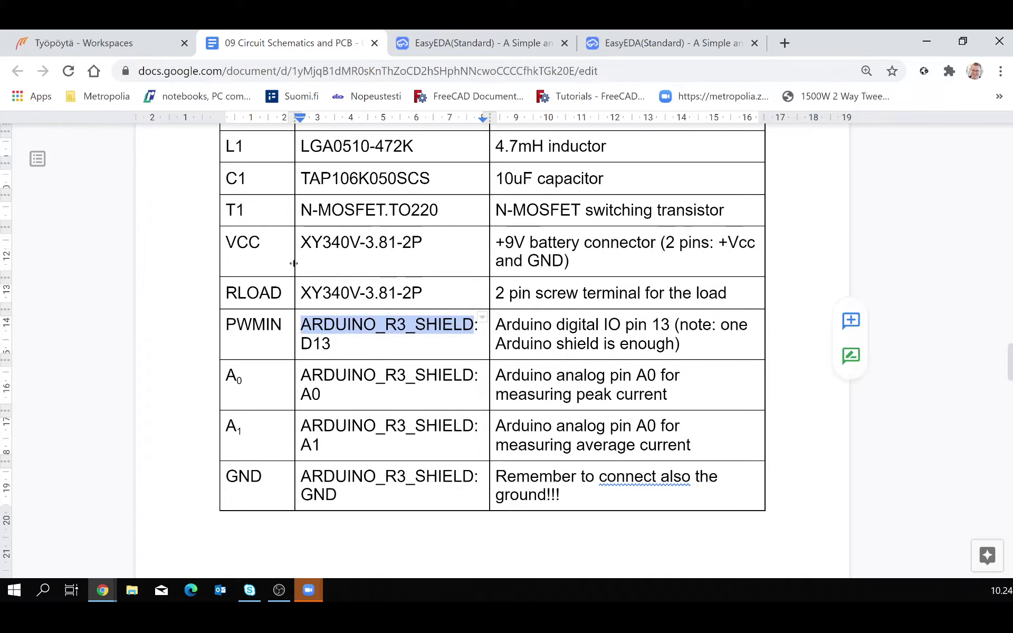
{"action": "left_click", "coordinate": [678, 43]}
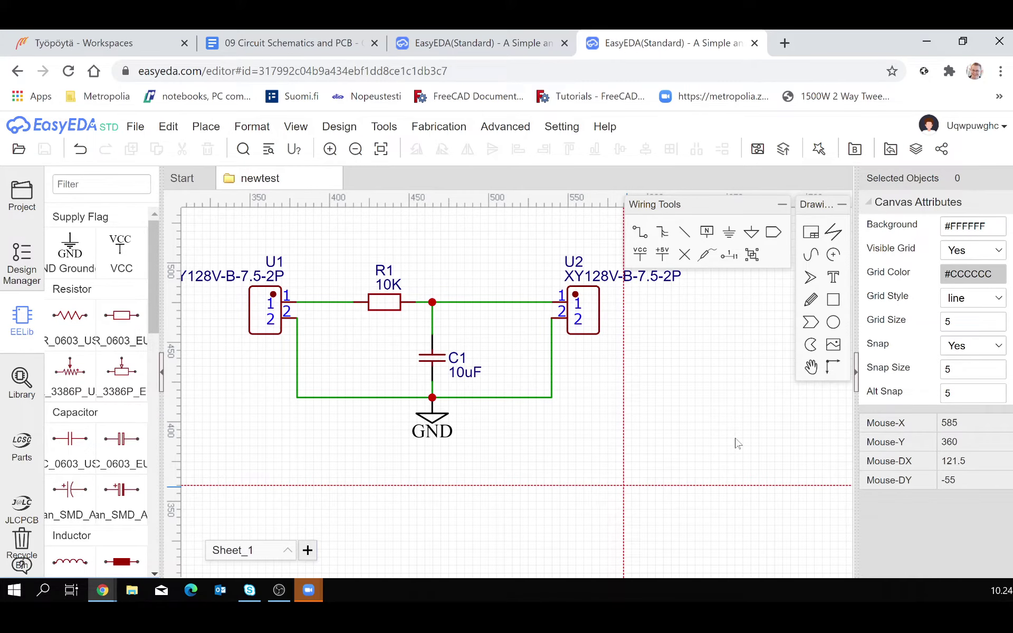
Search the library for ARDUINO_R3_SHIELD and place the first System result.
{"action": "scroll", "coordinate": [421, 441], "scroll_direction": "down", "scroll_amount": 2}
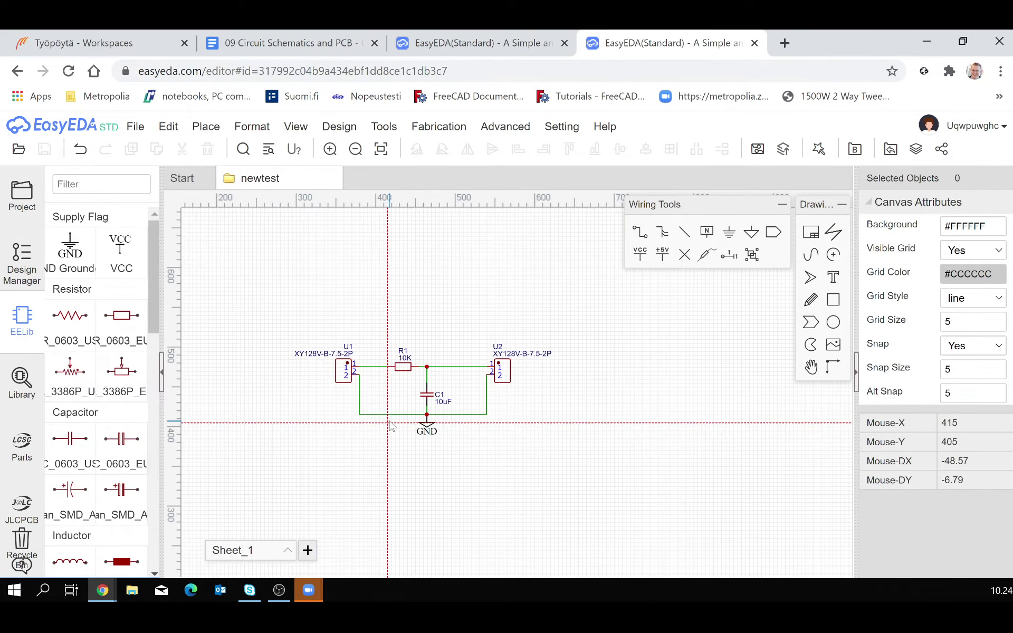
{"action": "left_click", "coordinate": [21, 379]}
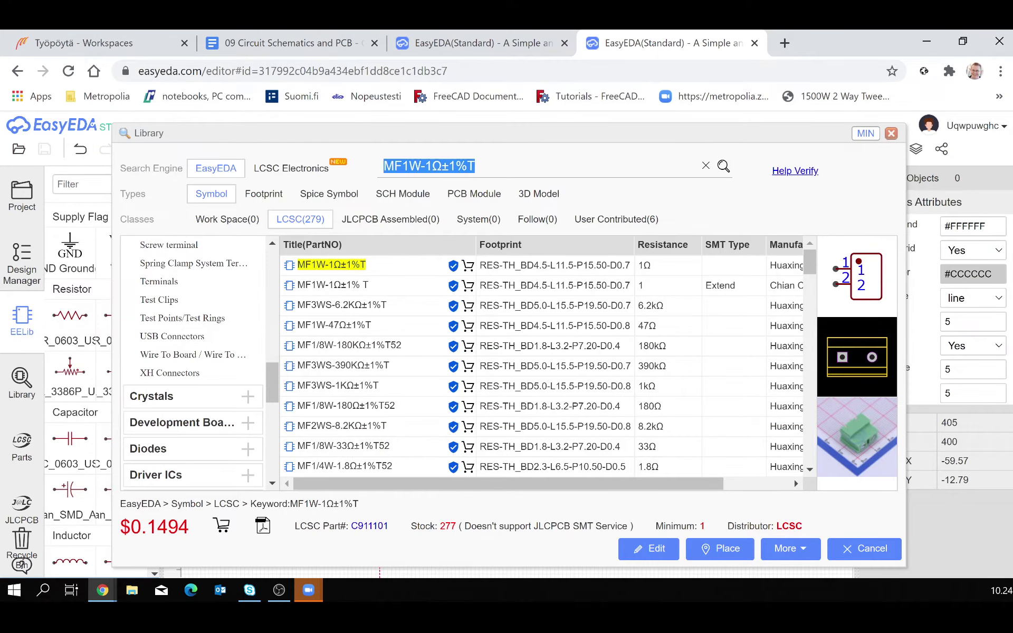
{"action": "key", "text": "ctrl+v"}
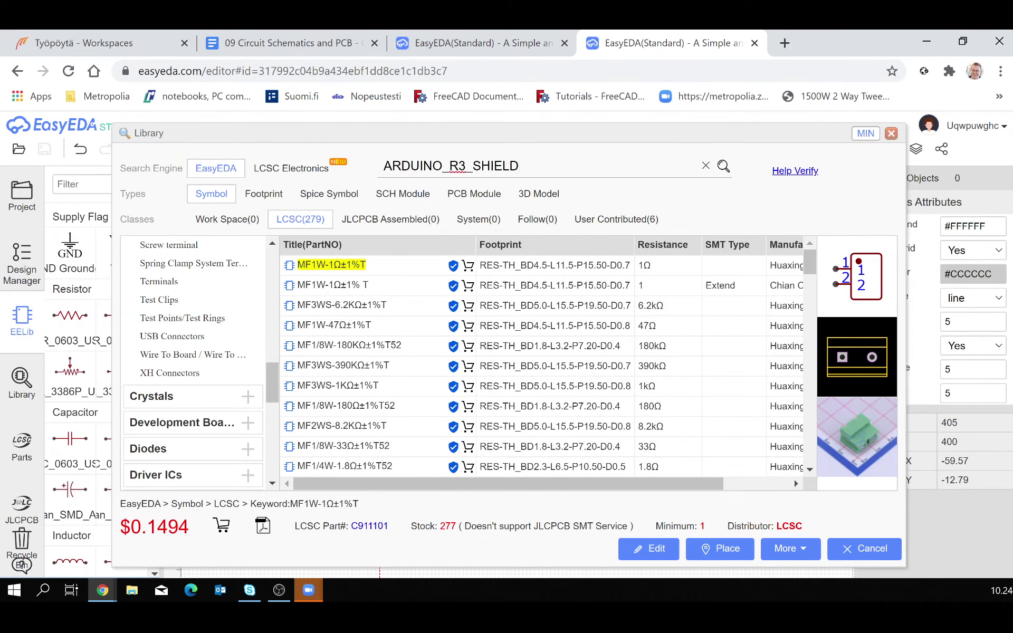
{"action": "key", "text": "Return"}
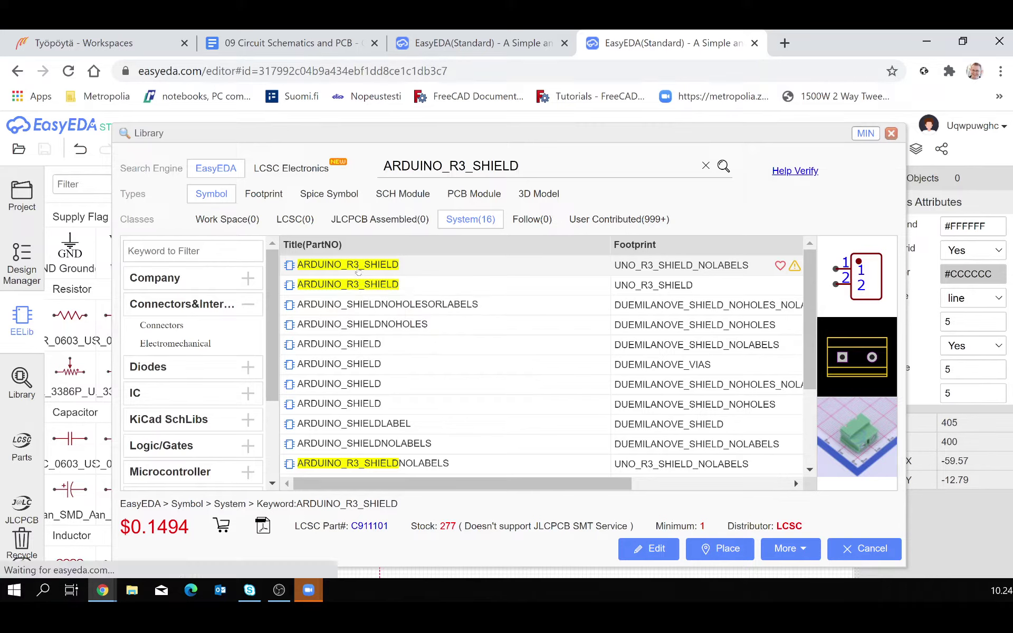
{"action": "left_click", "coordinate": [358, 271]}
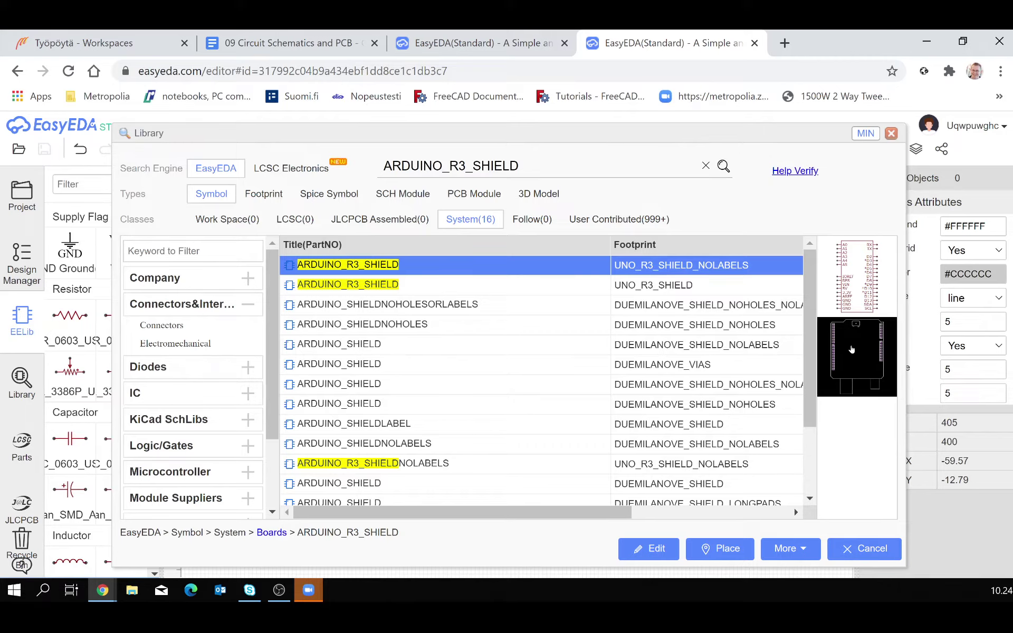
{"action": "left_click", "coordinate": [713, 557]}
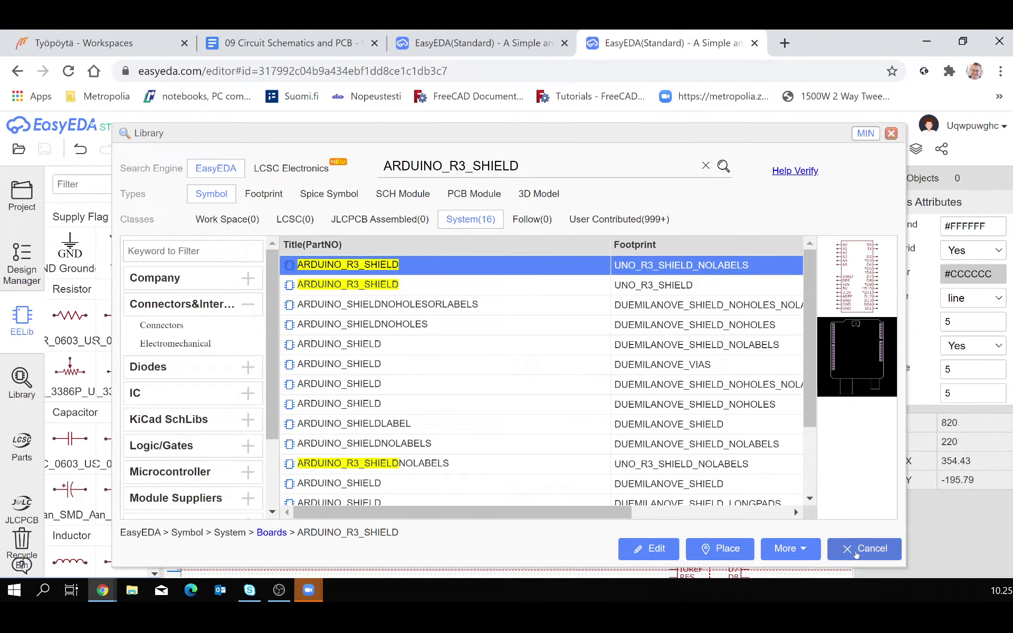
Close the library, cancel the Arduino shield placement, and bring up Design's Convert to PCB.
{"action": "left_click", "coordinate": [856, 550]}
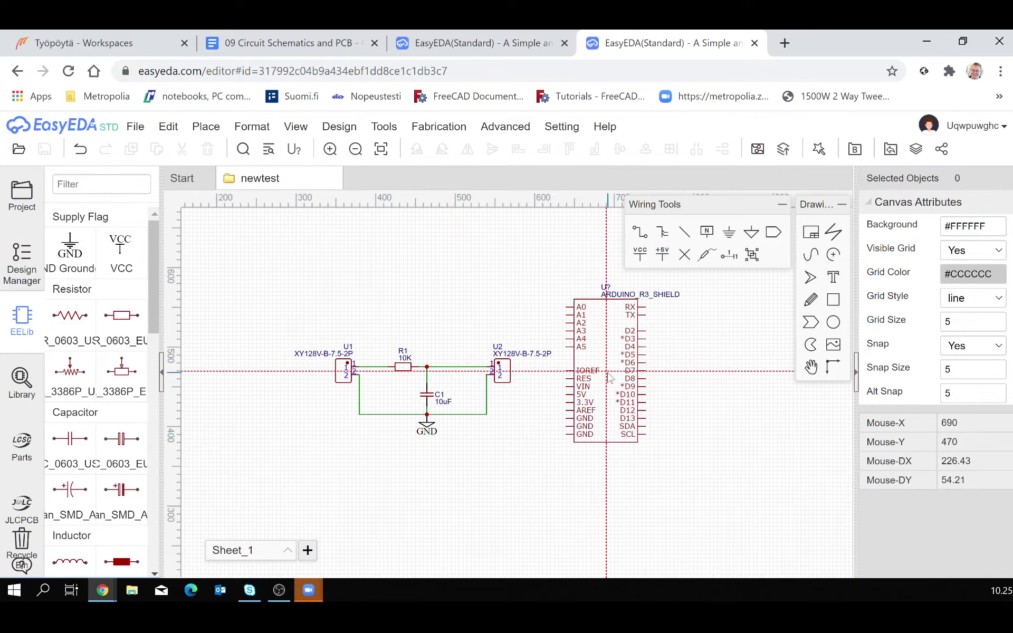
{"action": "key", "text": "Escape"}
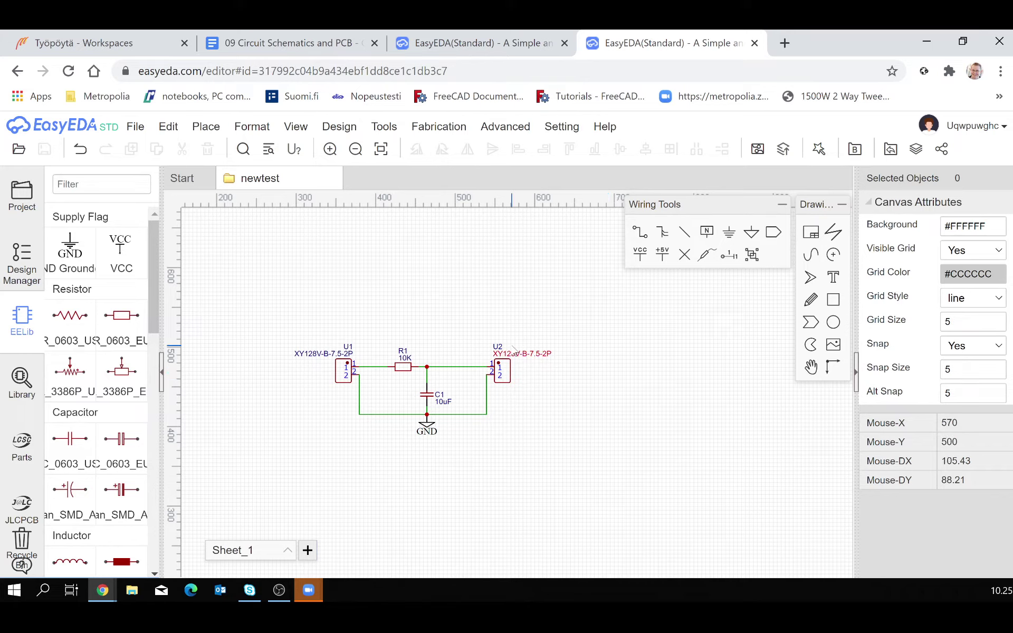
{"action": "left_click", "coordinate": [168, 126]}
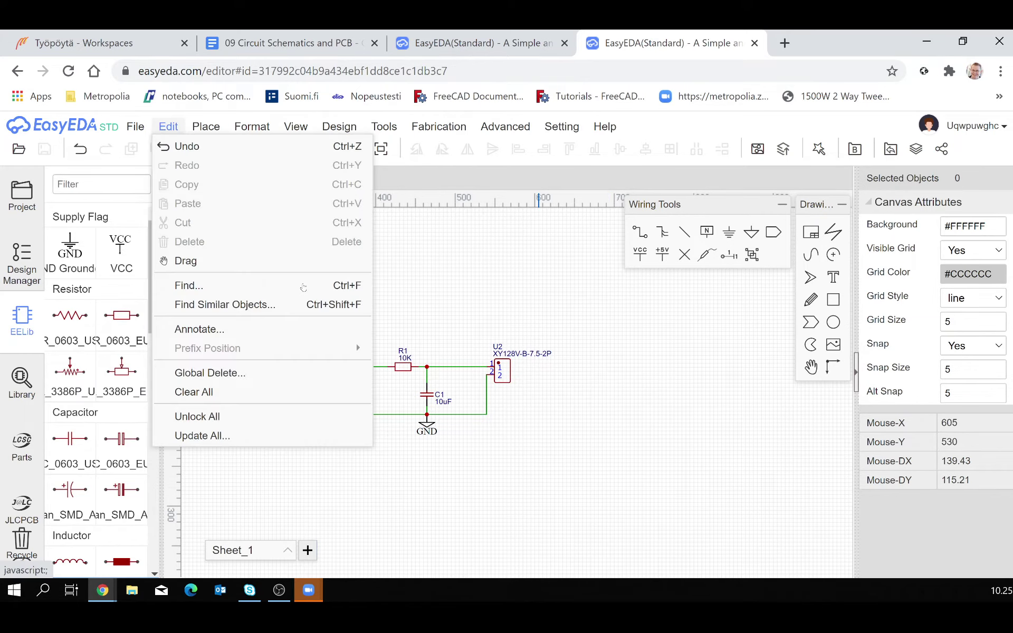
{"action": "left_click", "coordinate": [484, 293]}
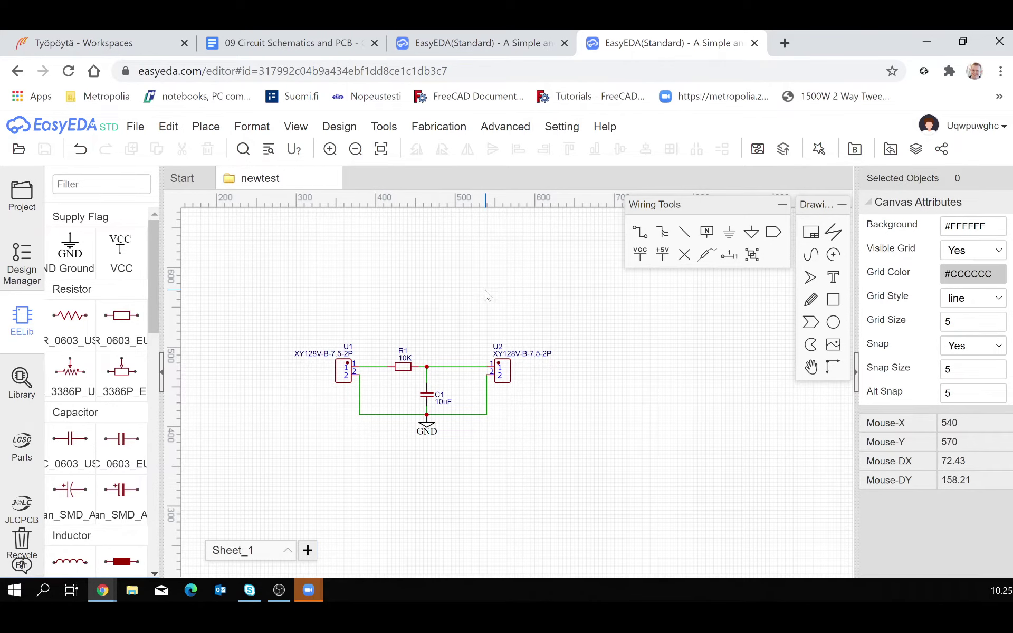
{"action": "scroll", "coordinate": [303, 380], "scroll_direction": "up", "scroll_amount": 2}
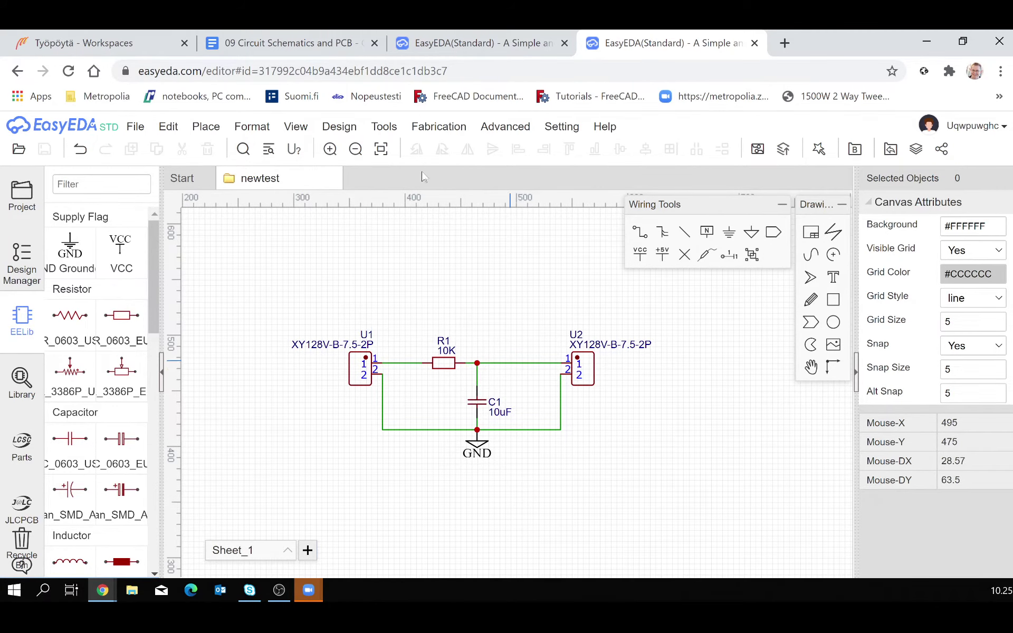
{"action": "mouse_move", "coordinate": [340, 127]}
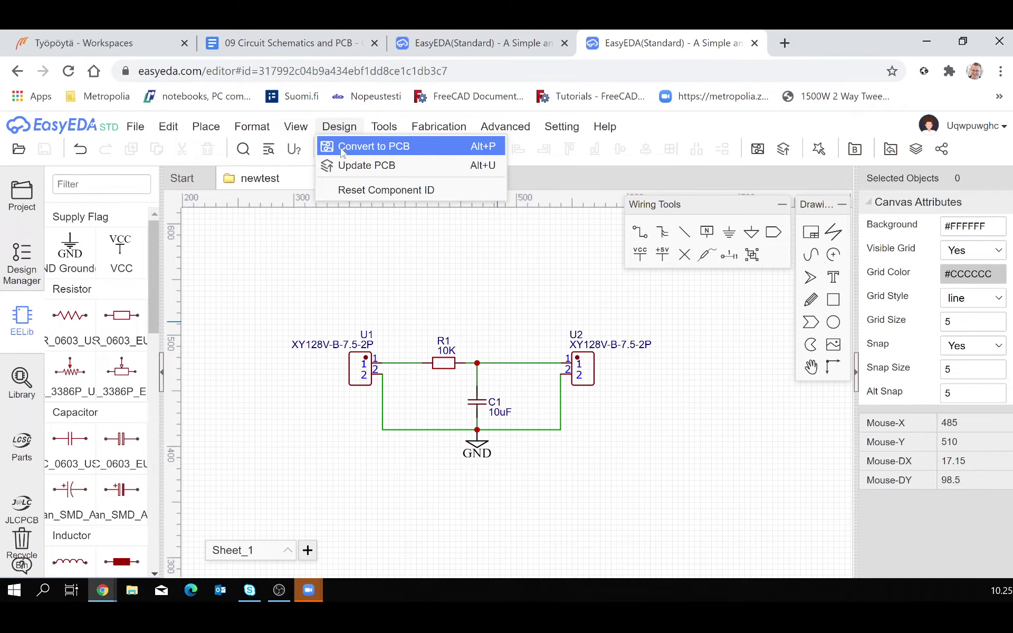
Convert the schematic to a new 2-layer, rectangular-outline PCB in millimetres.
{"action": "left_click", "coordinate": [341, 149]}
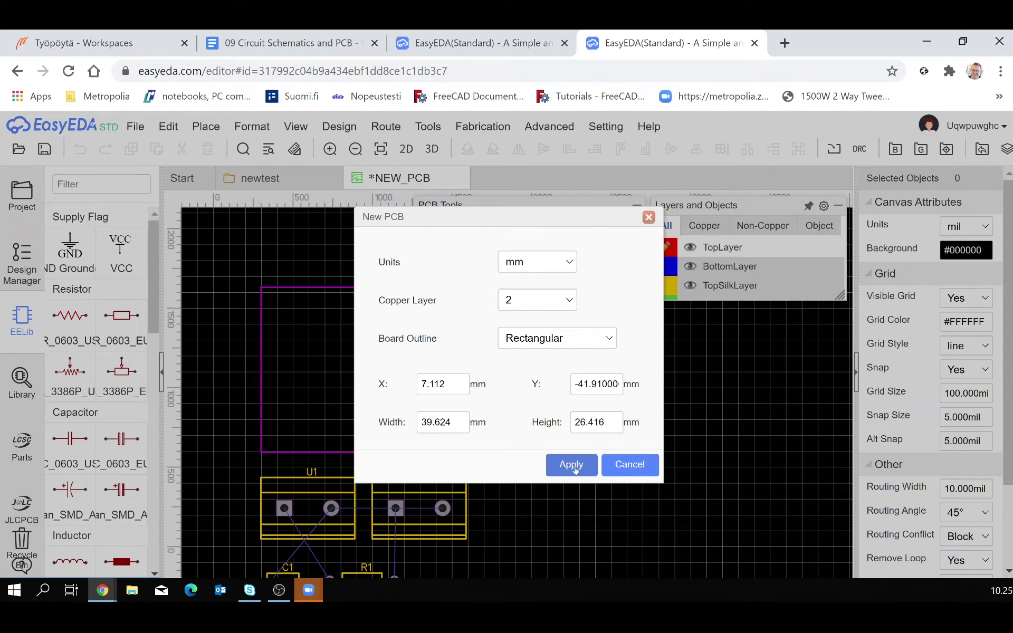
{"action": "left_click", "coordinate": [575, 470]}
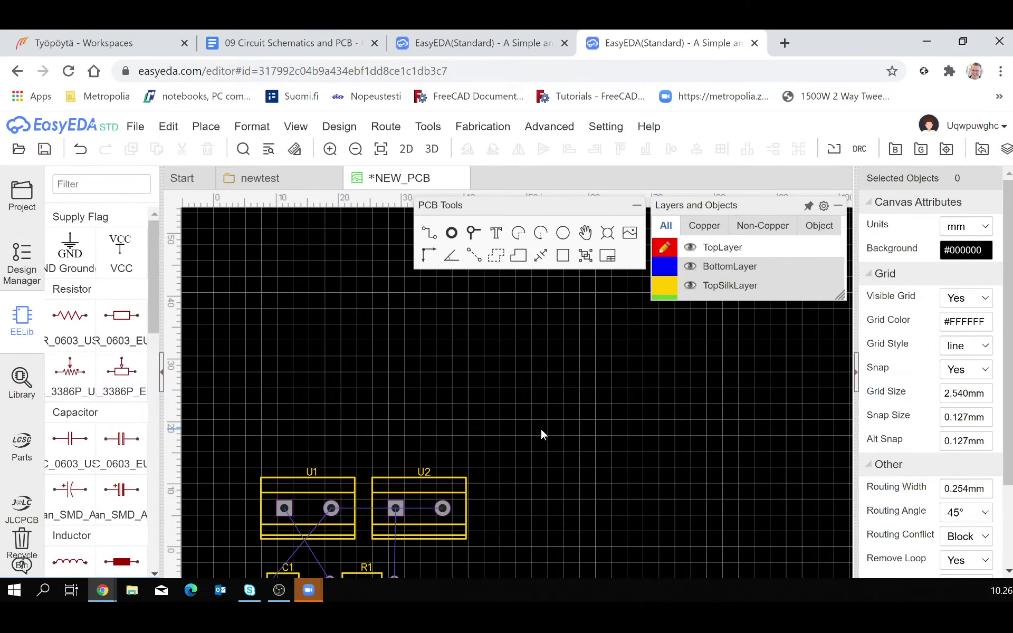
Move resistor R1 and capacitor C1 inside the purple board outline.
{"action": "scroll", "coordinate": [540, 428], "scroll_direction": "down", "scroll_amount": 5}
{"action": "scroll", "coordinate": [537, 422], "scroll_direction": "down", "scroll_amount": 3}
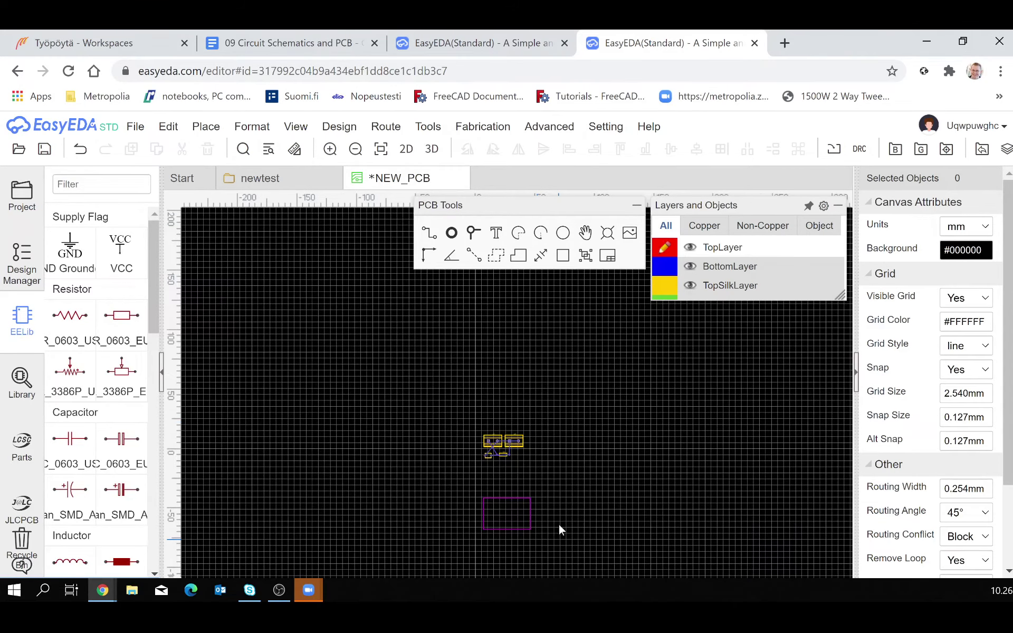
{"action": "scroll", "coordinate": [581, 526], "scroll_direction": "up", "scroll_amount": 1}
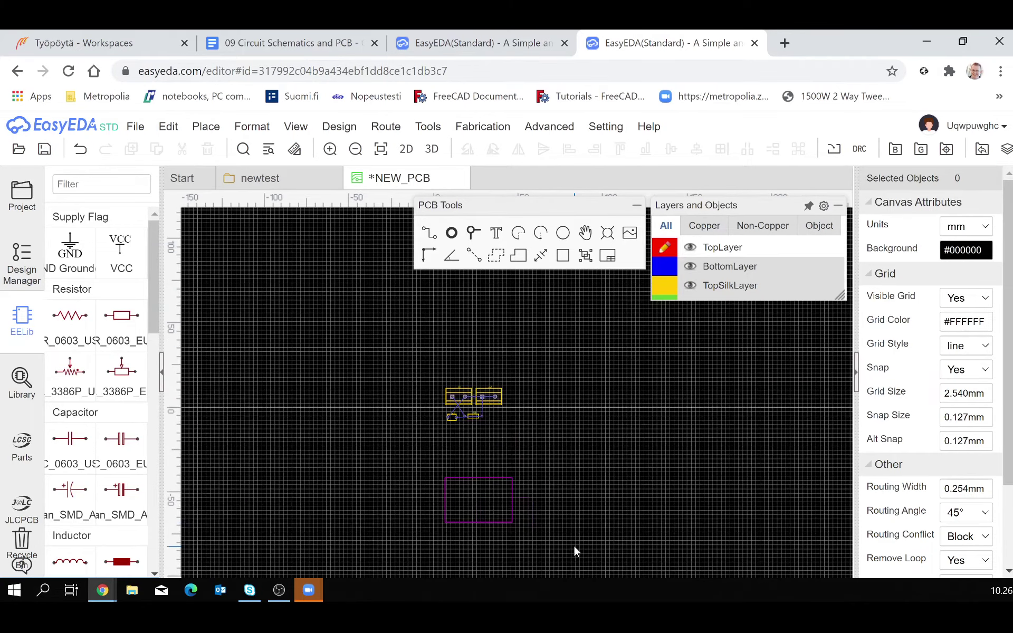
{"action": "scroll", "coordinate": [574, 547], "scroll_direction": "up", "scroll_amount": 1}
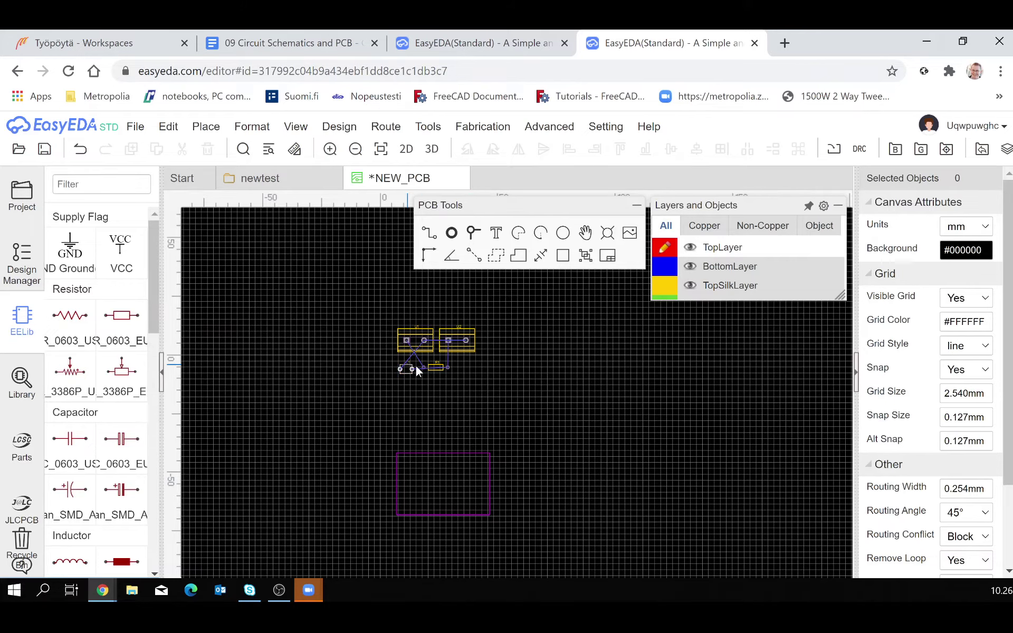
{"action": "left_click_drag", "start_coordinate": [438, 366], "coordinate": [435, 416]}
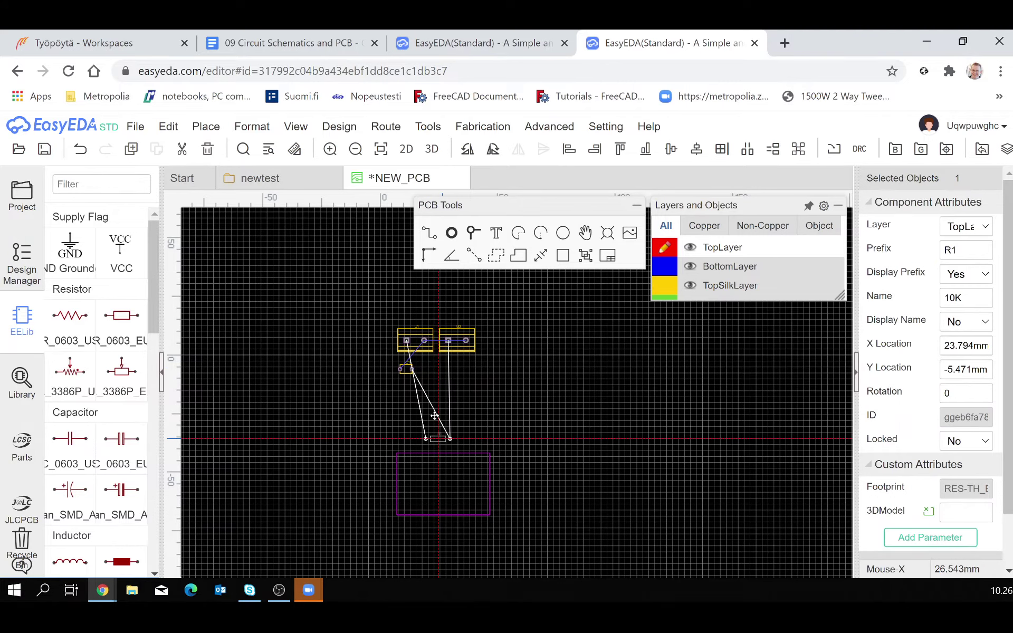
{"action": "left_click_drag", "start_coordinate": [434, 416], "coordinate": [441, 477]}
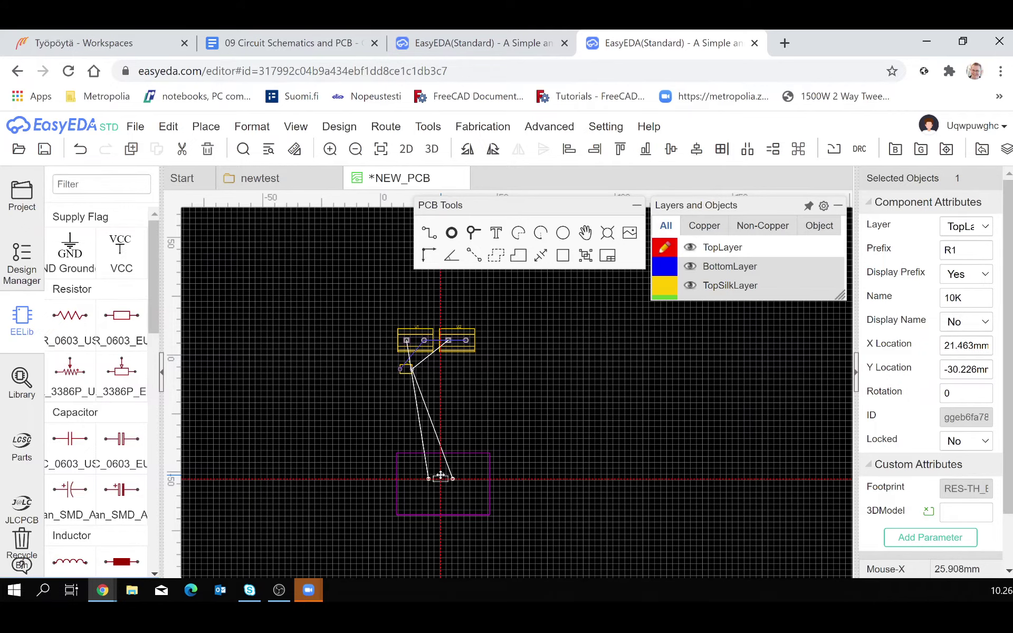
{"action": "left_click_drag", "start_coordinate": [406, 367], "coordinate": [443, 488]}
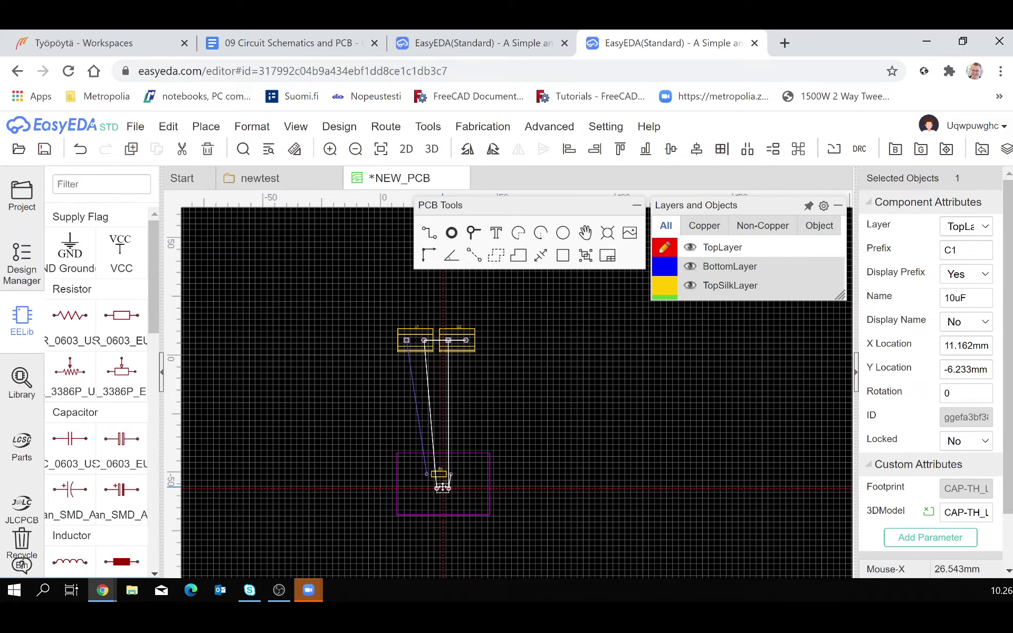
{"action": "left_click_drag", "start_coordinate": [443, 488], "coordinate": [444, 488]}
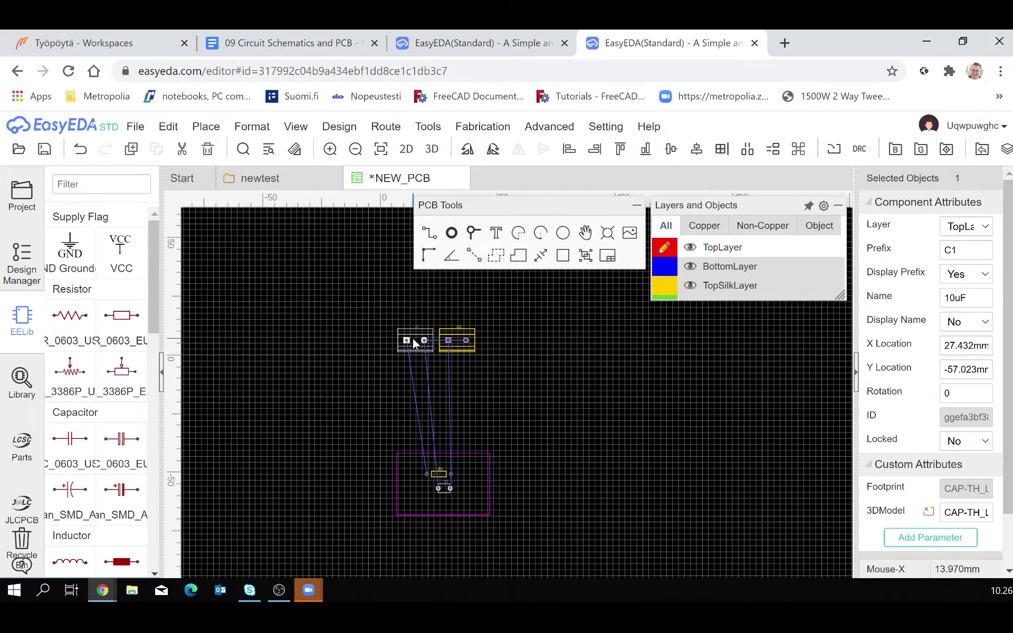
Place U1 left and U2 right of R1 and C1 inside the outline, then fit the board in view.
{"action": "left_click_drag", "start_coordinate": [413, 342], "coordinate": [403, 471]}
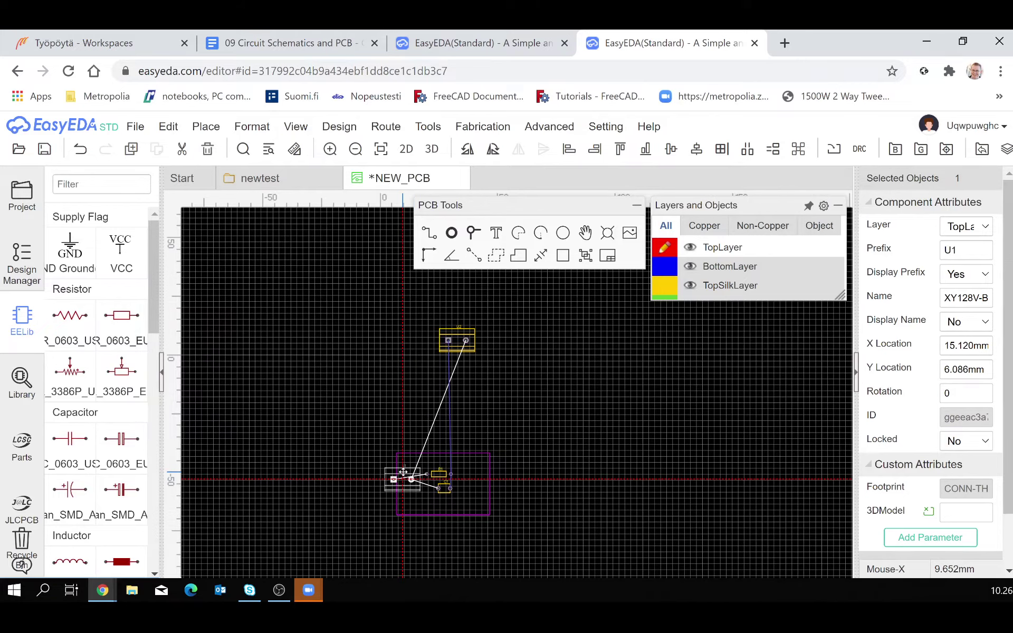
{"action": "left_click_drag", "start_coordinate": [403, 472], "coordinate": [400, 474]}
{"action": "left_click_drag", "start_coordinate": [456, 341], "coordinate": [504, 458]}
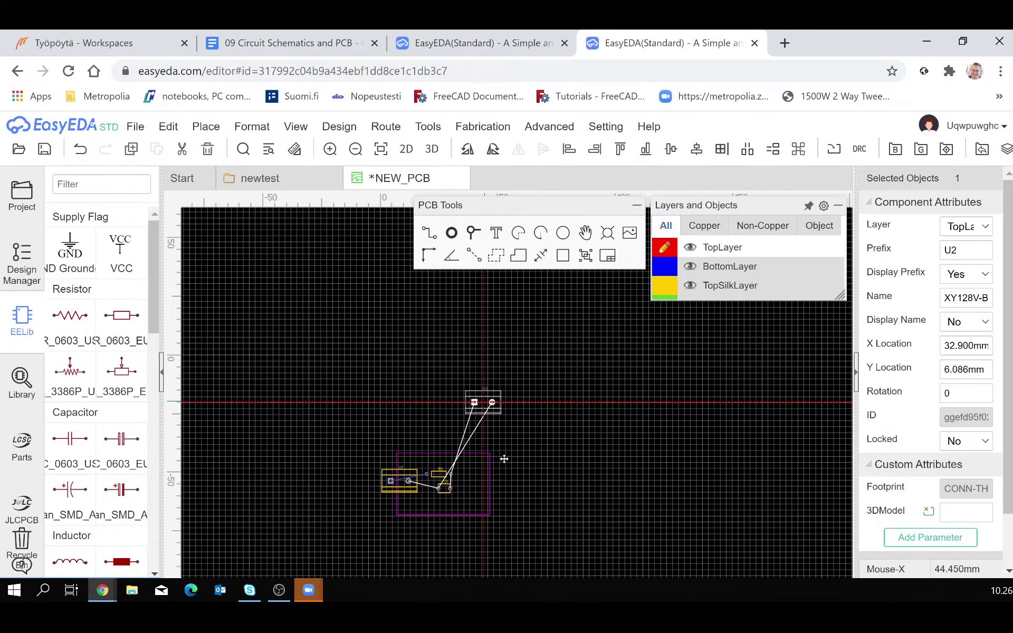
{"action": "left_click_drag", "start_coordinate": [504, 459], "coordinate": [506, 482]}
{"action": "scroll", "coordinate": [434, 515], "scroll_direction": "up", "scroll_amount": 3}
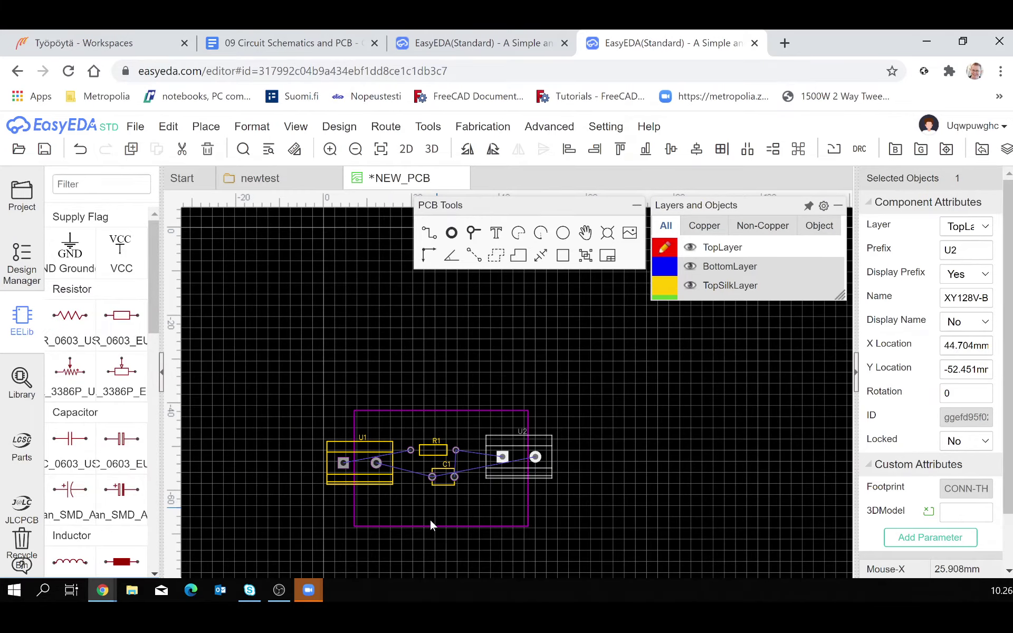
{"action": "scroll", "coordinate": [403, 524], "scroll_direction": "up", "scroll_amount": 2}
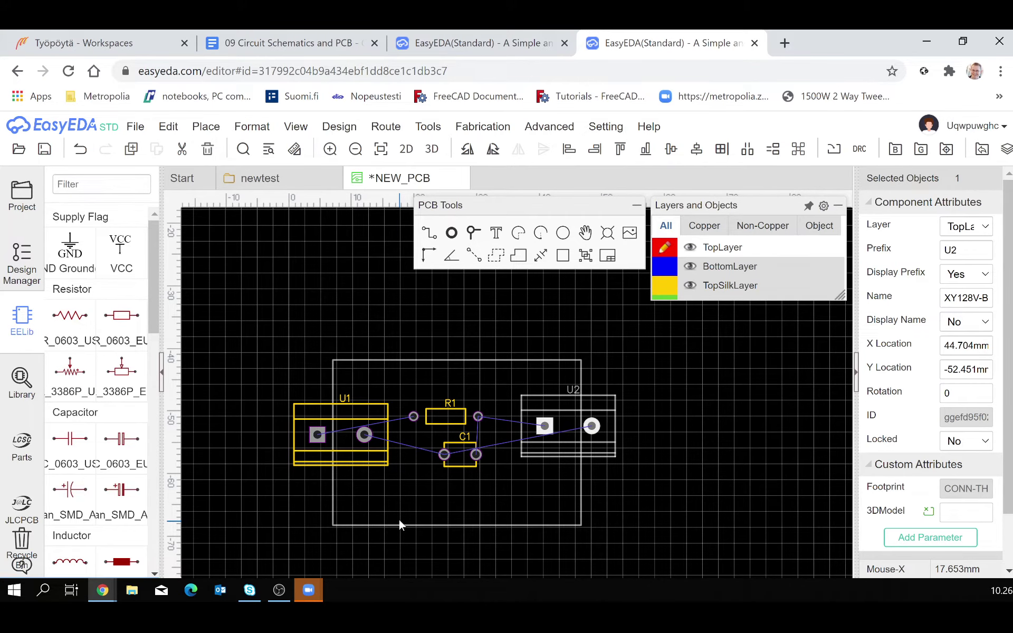
{"action": "left_click", "coordinate": [381, 148]}
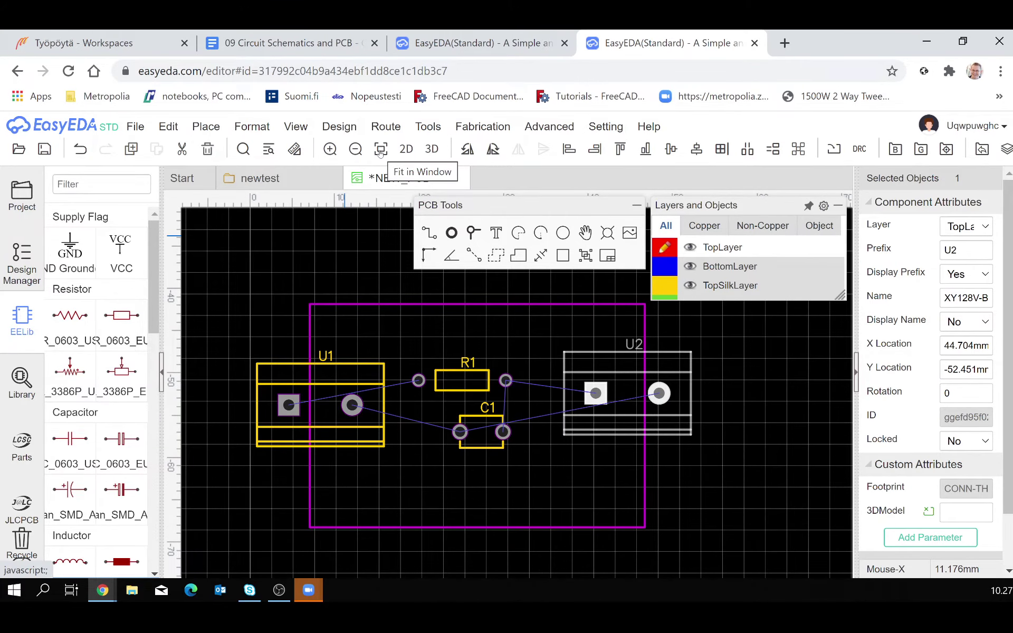
{"action": "scroll", "coordinate": [369, 471], "scroll_direction": "up", "scroll_amount": 2}
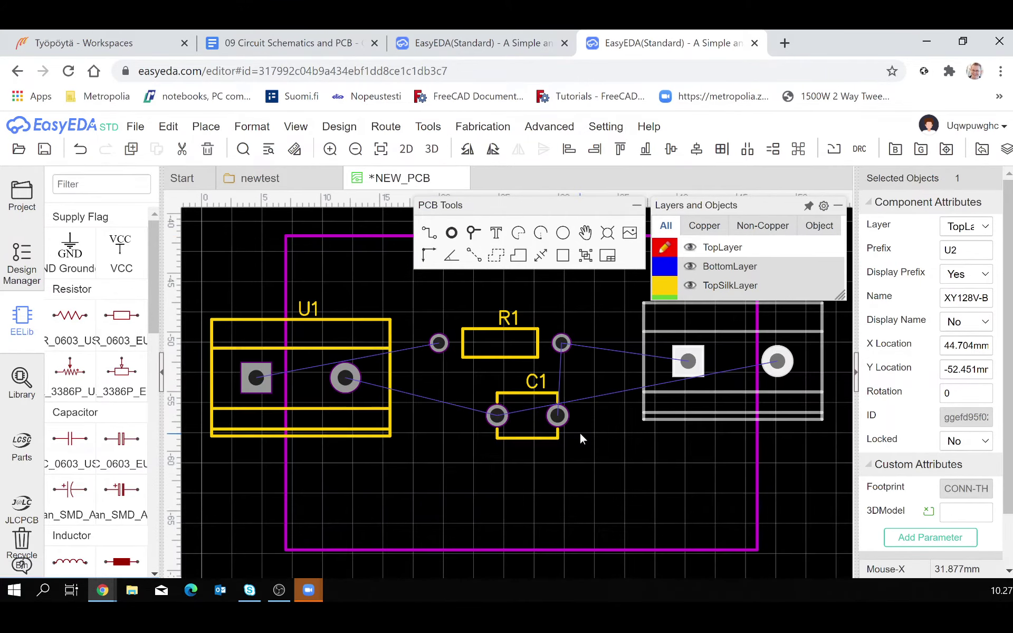
Rotate U1 to 270° and move it inside the board's left end.
{"action": "left_click", "coordinate": [313, 343]}
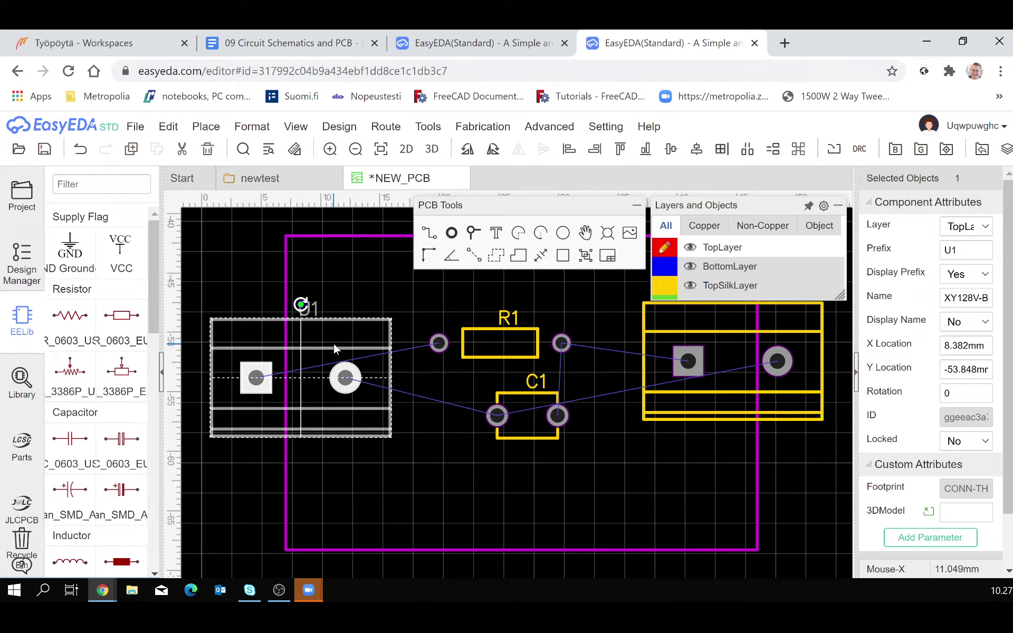
{"action": "key", "text": "space"}
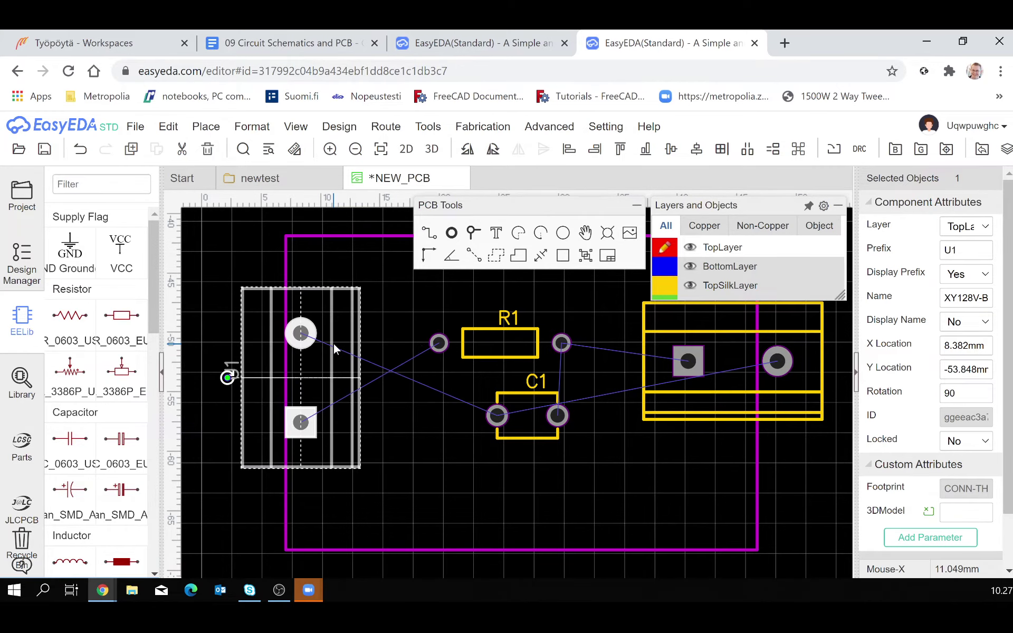
{"action": "left_click_drag", "start_coordinate": [313, 365], "coordinate": [362, 364]}
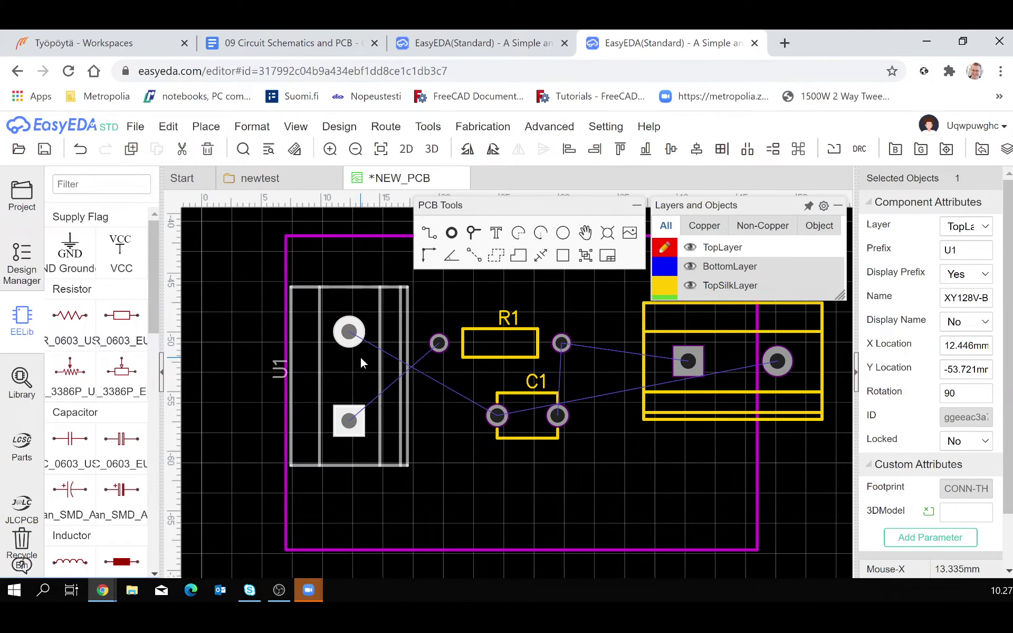
{"action": "key", "text": "space"}
{"action": "key", "text": "space"}
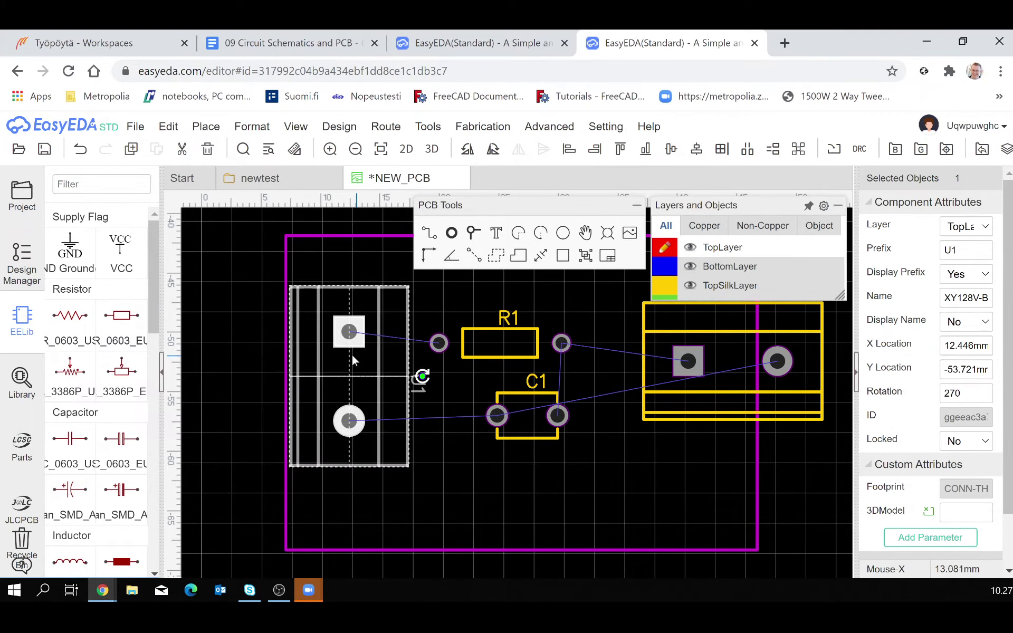
Rotate U2 upright to match U1 and move it onto the board's right end.
{"action": "left_click", "coordinate": [743, 357]}
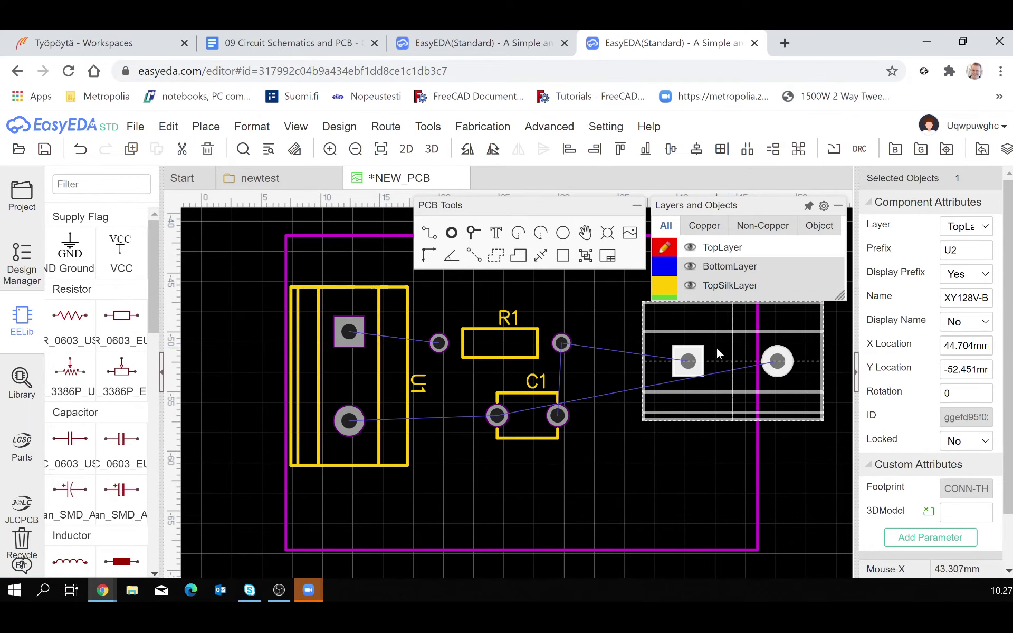
{"action": "key", "text": "space"}
{"action": "key", "text": "space"}
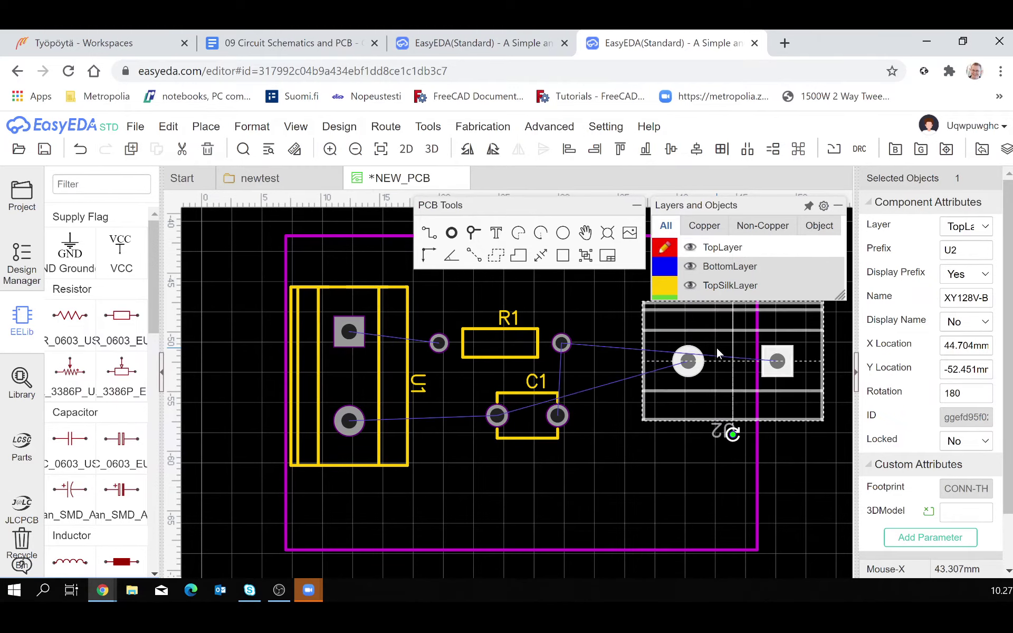
{"action": "key", "text": "space"}
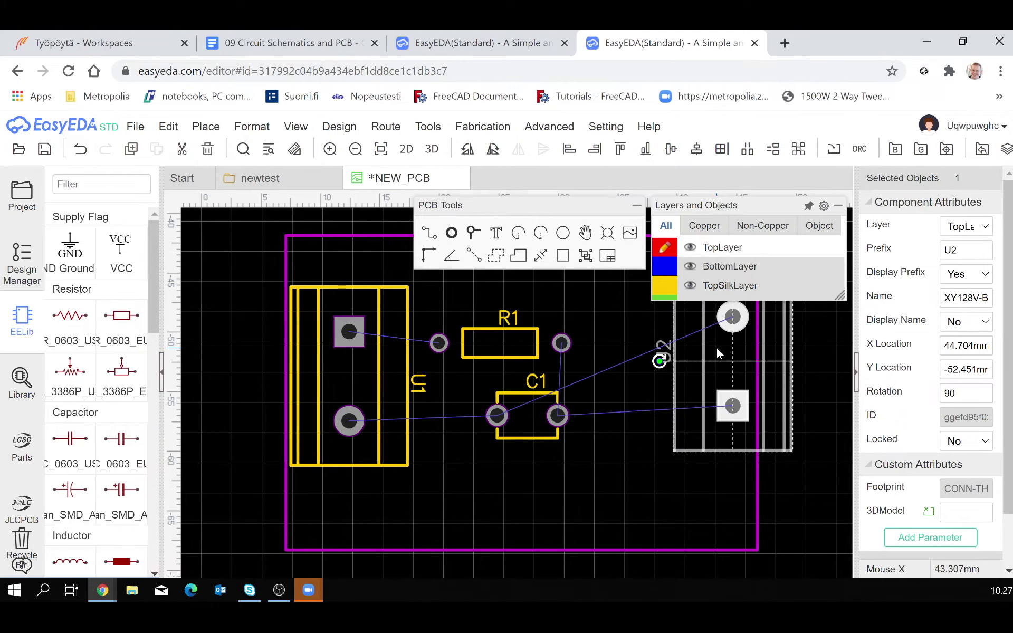
{"action": "key", "text": "space"}
{"action": "key", "text": "space"}
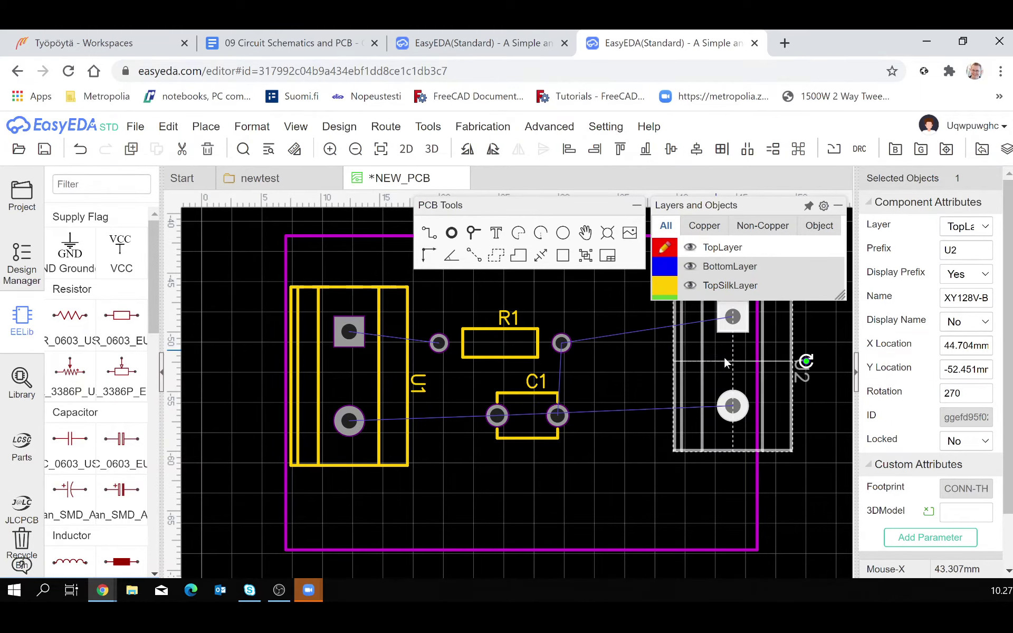
{"action": "left_click_drag", "start_coordinate": [722, 356], "coordinate": [674, 389]}
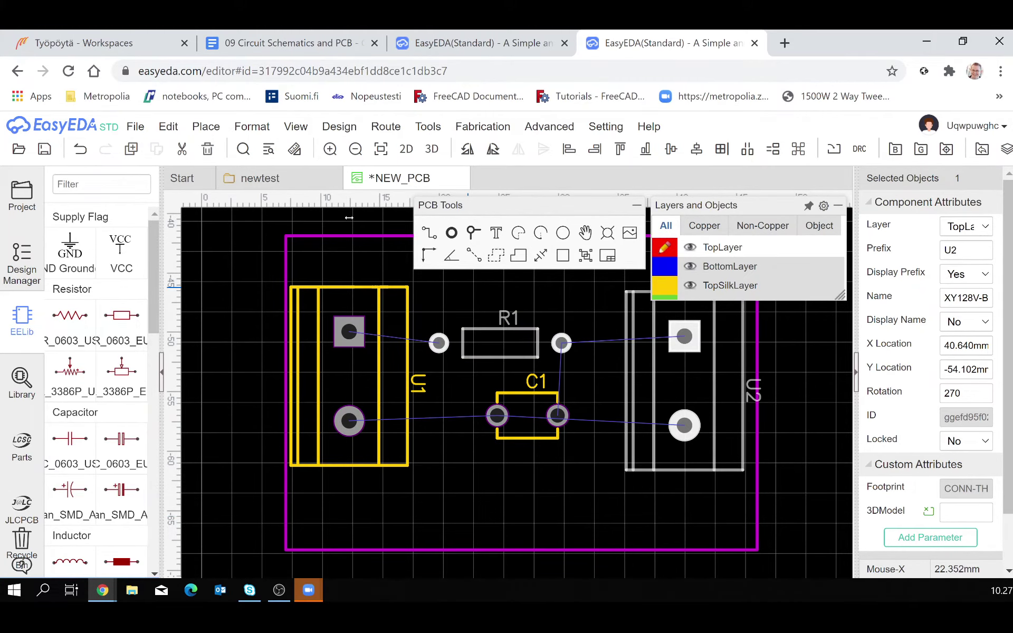
From the newtest schematic, use Design > Convert to PCB to return to the NEW_PCB layout.
{"action": "left_click", "coordinate": [290, 186]}
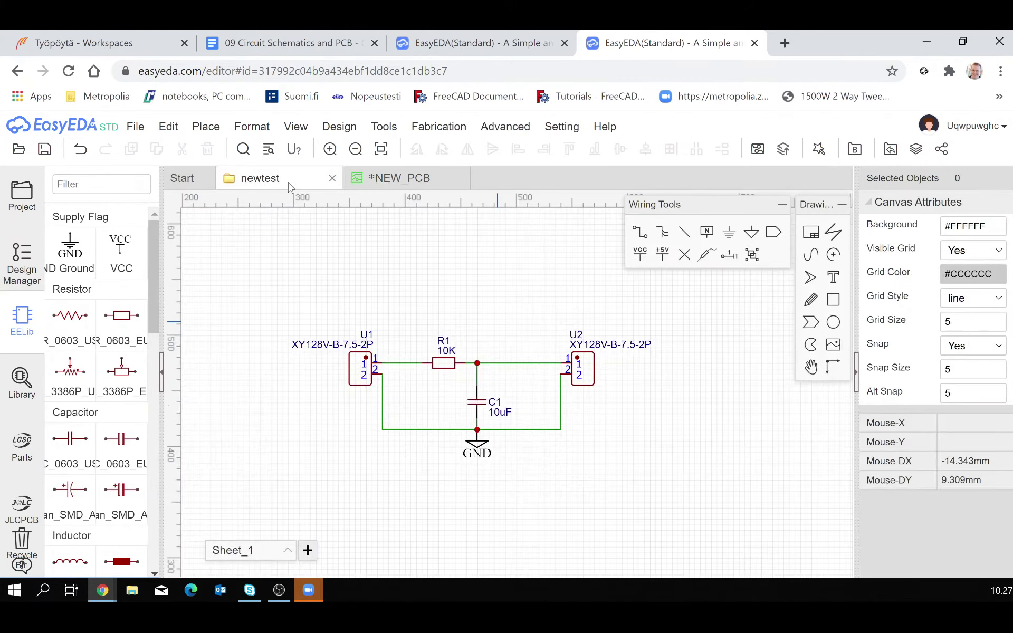
{"action": "left_click", "coordinate": [341, 132]}
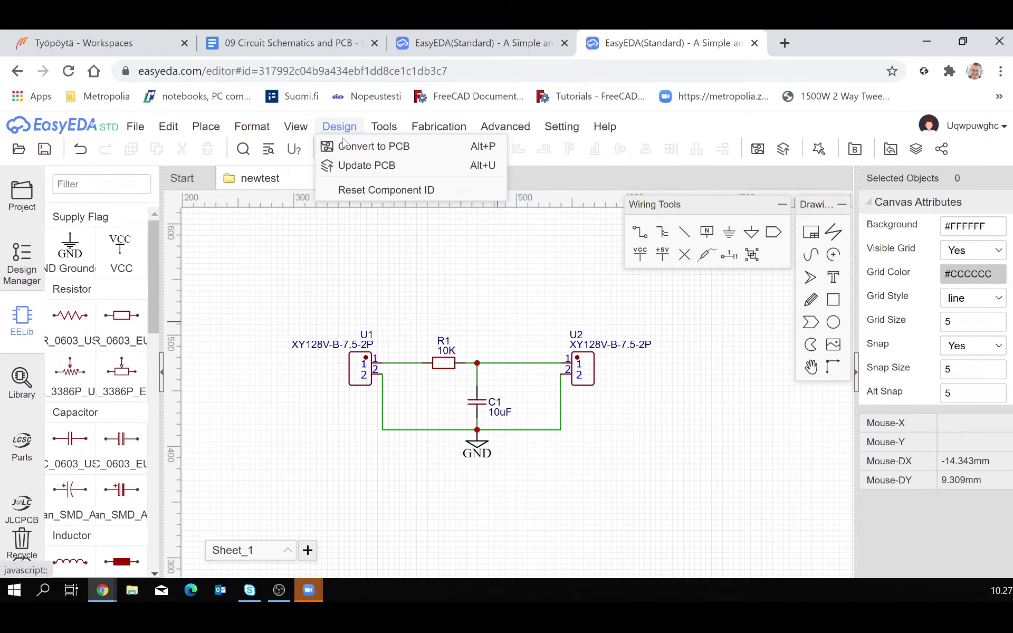
{"action": "left_click", "coordinate": [374, 146]}
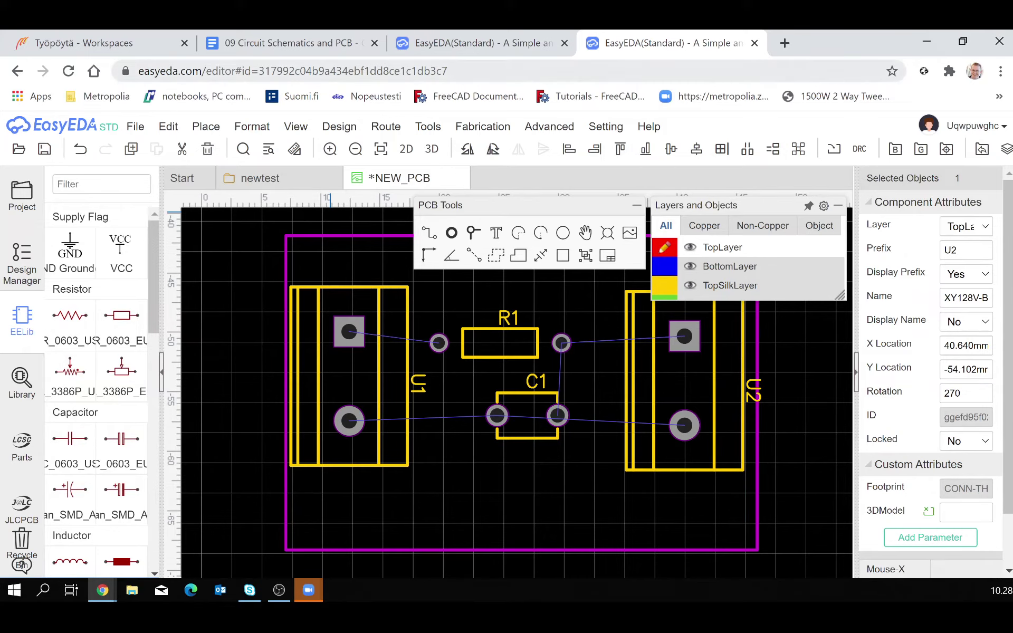
{"action": "left_click", "coordinate": [549, 127]}
{"action": "left_click", "coordinate": [347, 233]}
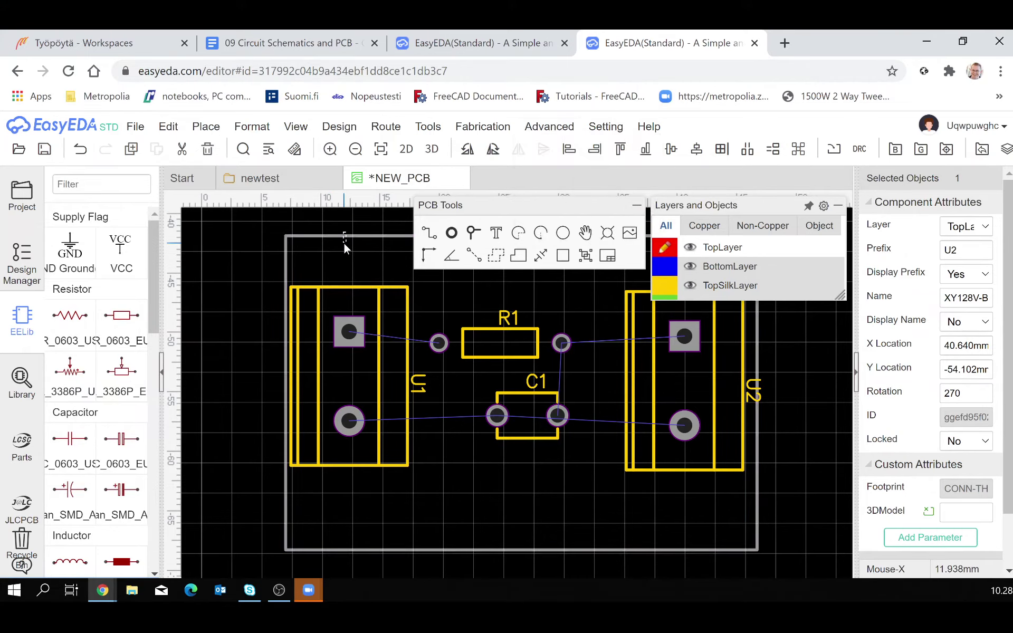
{"action": "key", "text": "Escape"}
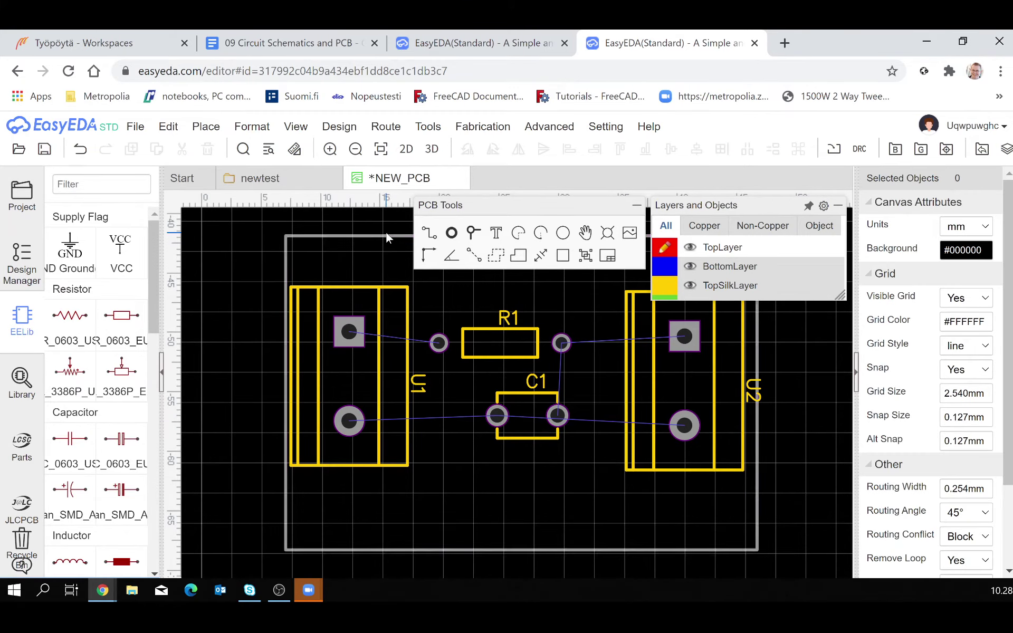
{"action": "left_click_drag", "start_coordinate": [385, 235], "coordinate": [388, 250]}
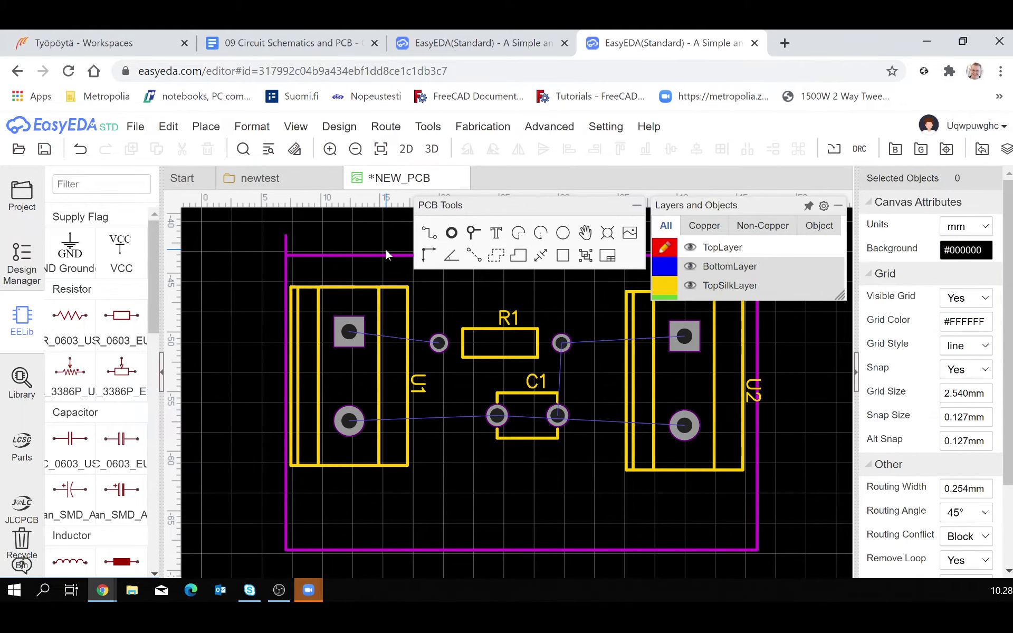
{"action": "key", "text": "ctrl+z"}
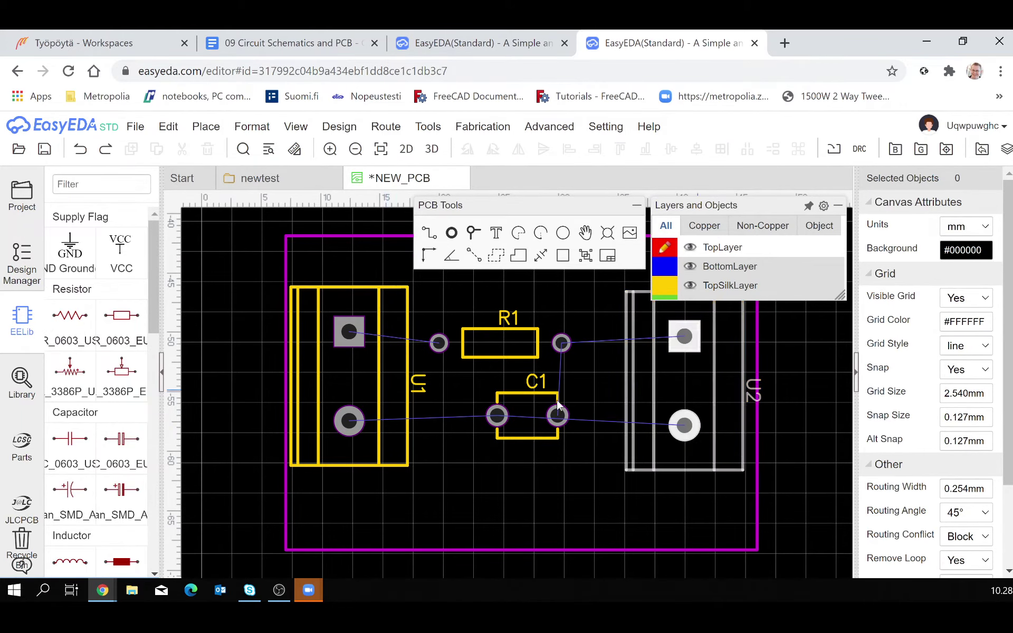
{"action": "scroll", "coordinate": [511, 460], "scroll_direction": "up", "scroll_amount": 2}
{"action": "scroll", "coordinate": [499, 480], "scroll_direction": "down", "scroll_amount": 4}
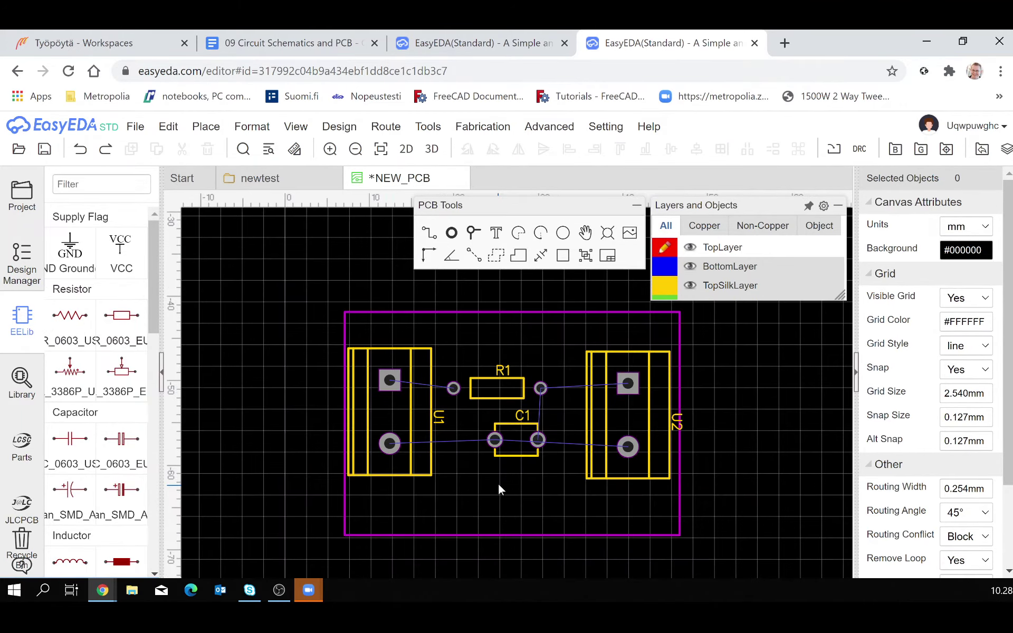
{"action": "mouse_move", "coordinate": [680, 315]}
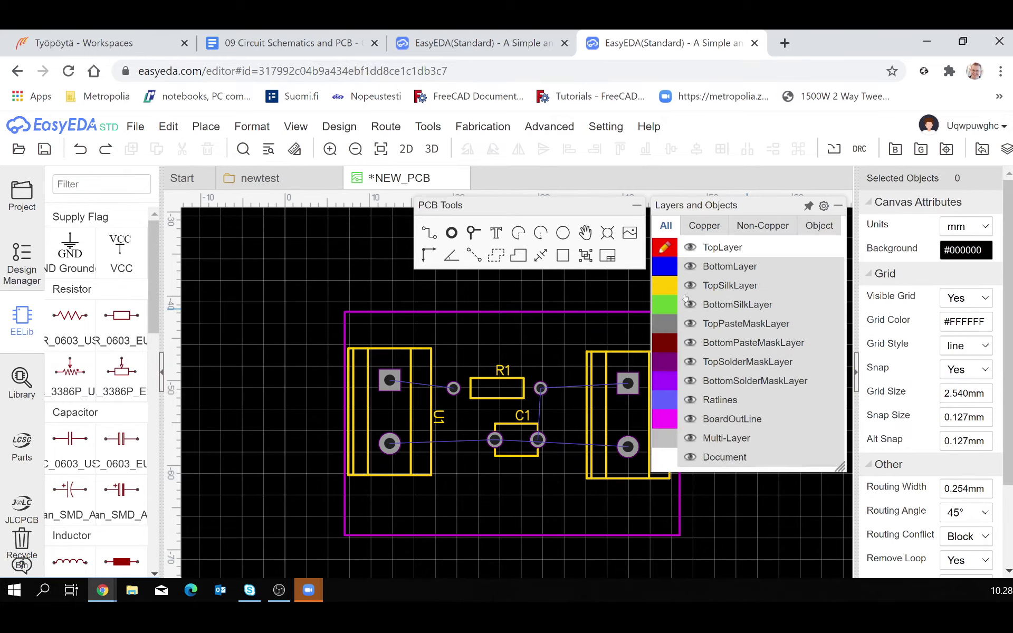
{"action": "left_click", "coordinate": [345, 316]}
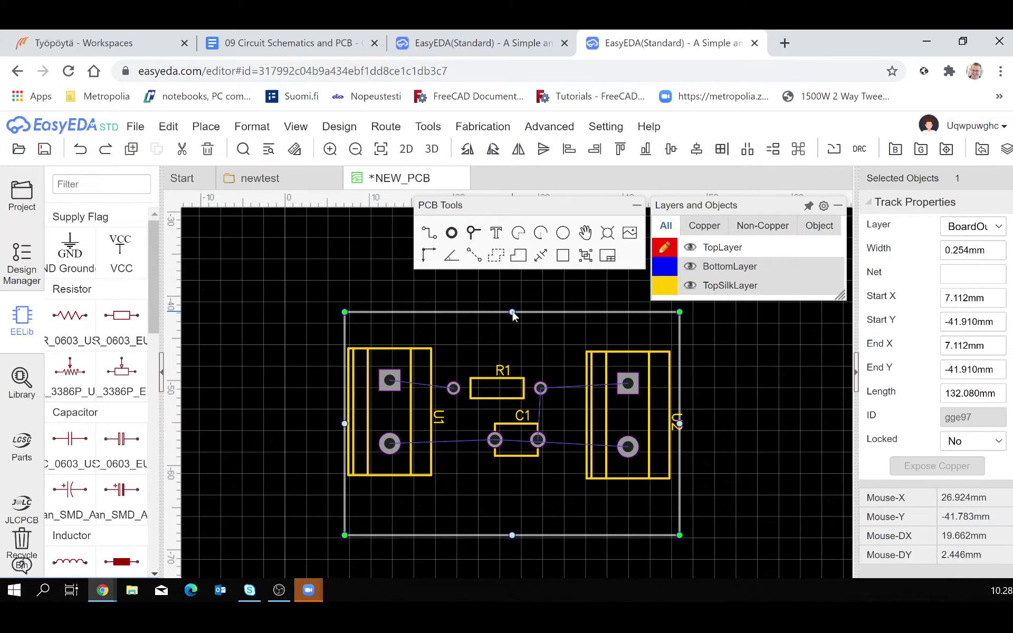
Lower the board outline's top edge so it sits closer to U1, R1, C1 and U2.
{"action": "mouse_move", "coordinate": [512, 313]}
{"action": "left_mouse_down"}
{"action": "mouse_move", "coordinate": [510, 340]}
{"action": "mouse_move", "coordinate": [515, 315]}
{"action": "left_mouse_up"}
{"action": "key", "text": "ctrl+z"}
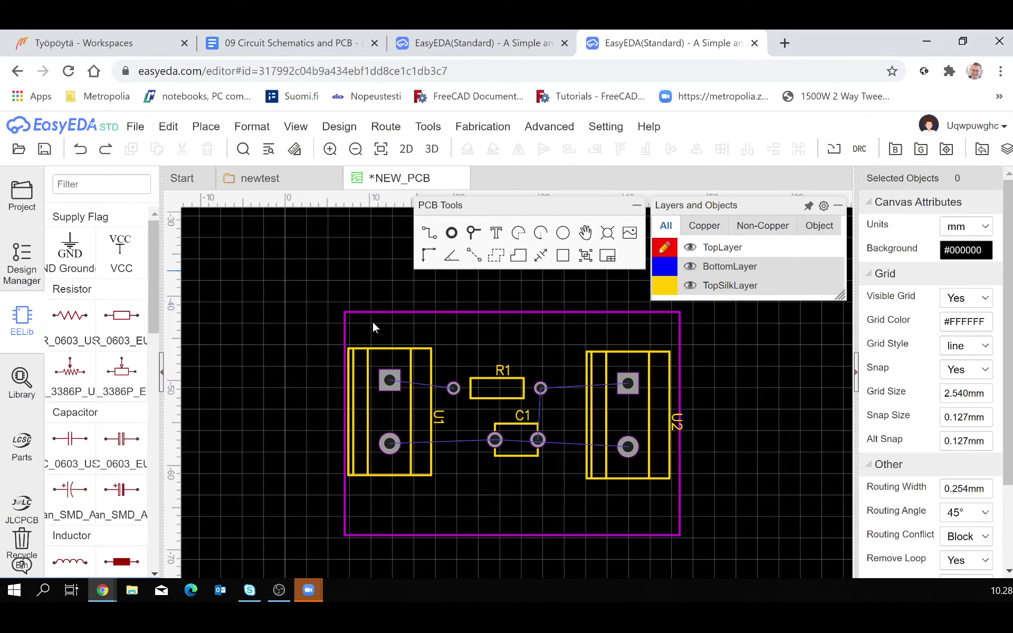
{"action": "left_click", "coordinate": [338, 315]}
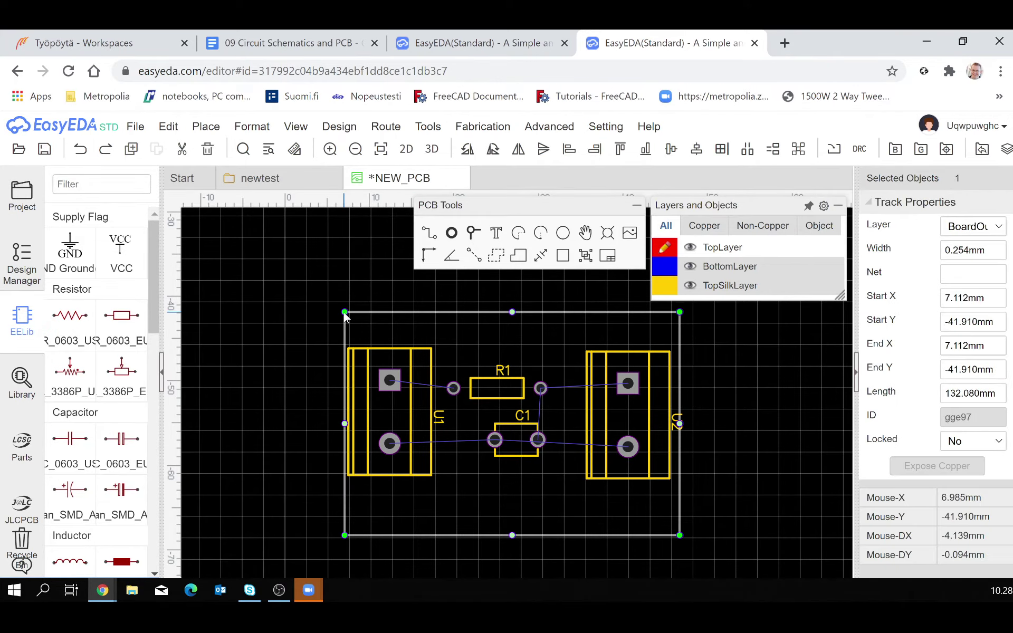
{"action": "mouse_move", "coordinate": [344, 340]}
{"action": "left_mouse_down"}
{"action": "mouse_move", "coordinate": [344, 314]}
{"action": "mouse_move", "coordinate": [345, 336]}
{"action": "left_mouse_up"}
{"action": "left_click_drag", "start_coordinate": [680, 313], "coordinate": [679, 336]}
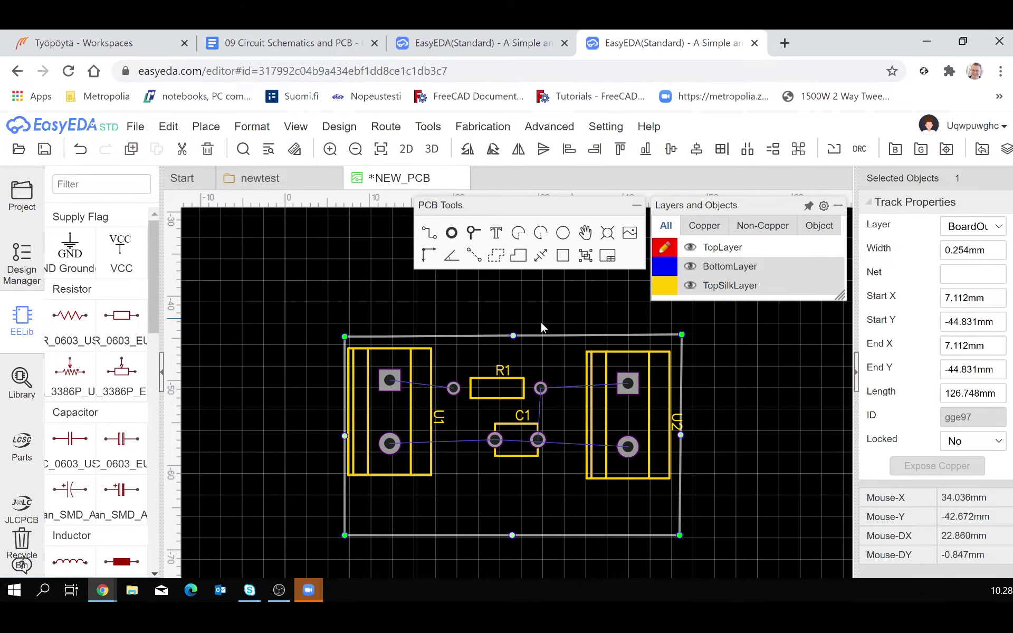
Add a top-edge vertex and slide it right to chamfer the top-right corner.
{"action": "left_click_drag", "start_coordinate": [513, 336], "coordinate": [520, 337]}
{"action": "left_click_drag", "start_coordinate": [617, 340], "coordinate": [664, 336]}
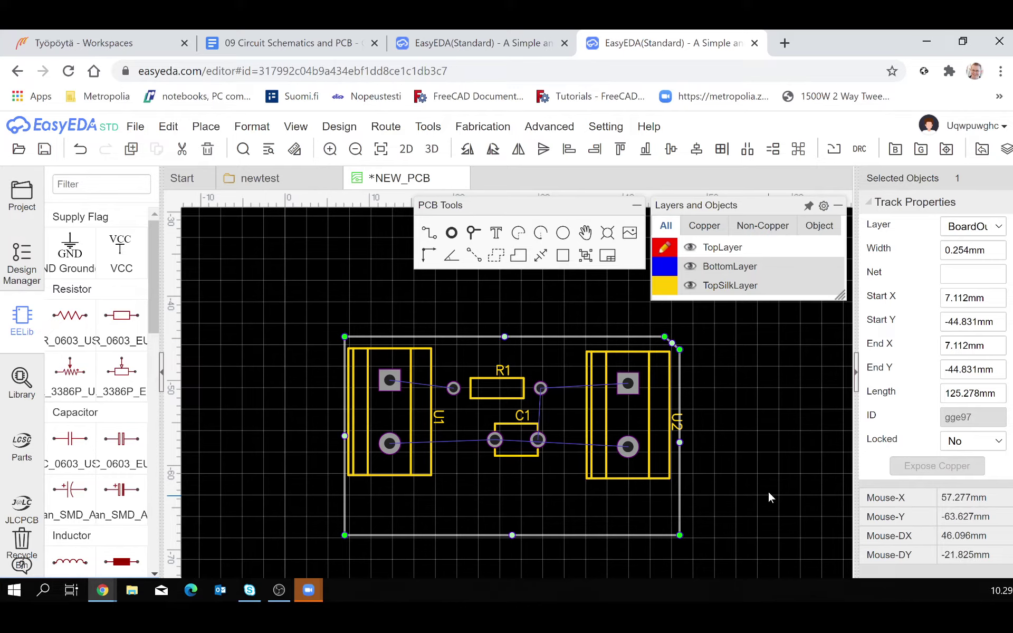
{"action": "left_click", "coordinate": [732, 433]}
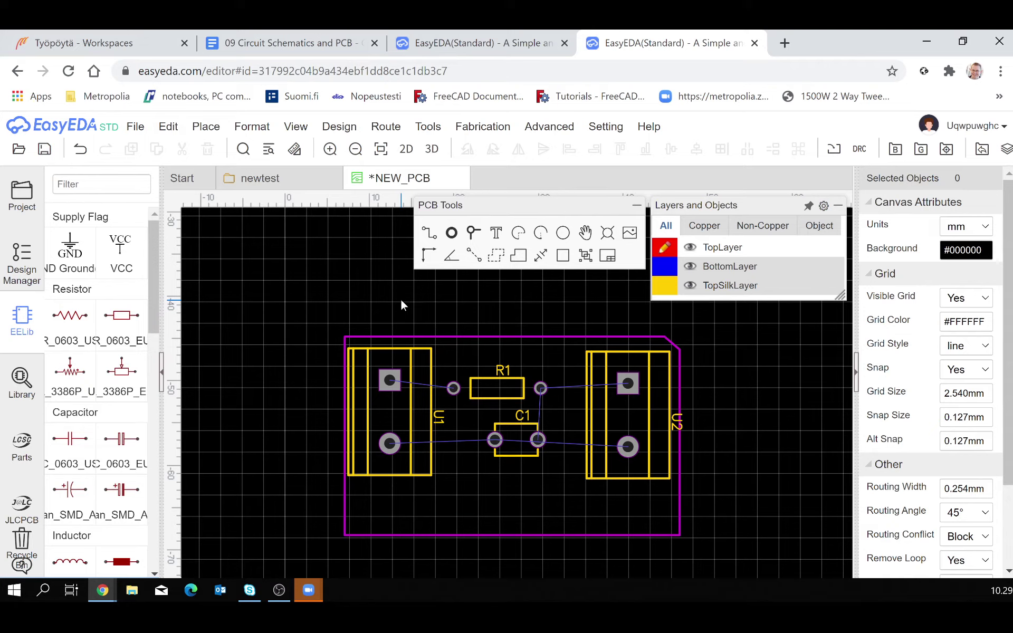
Open the Route menu.
{"action": "left_click", "coordinate": [386, 127]}
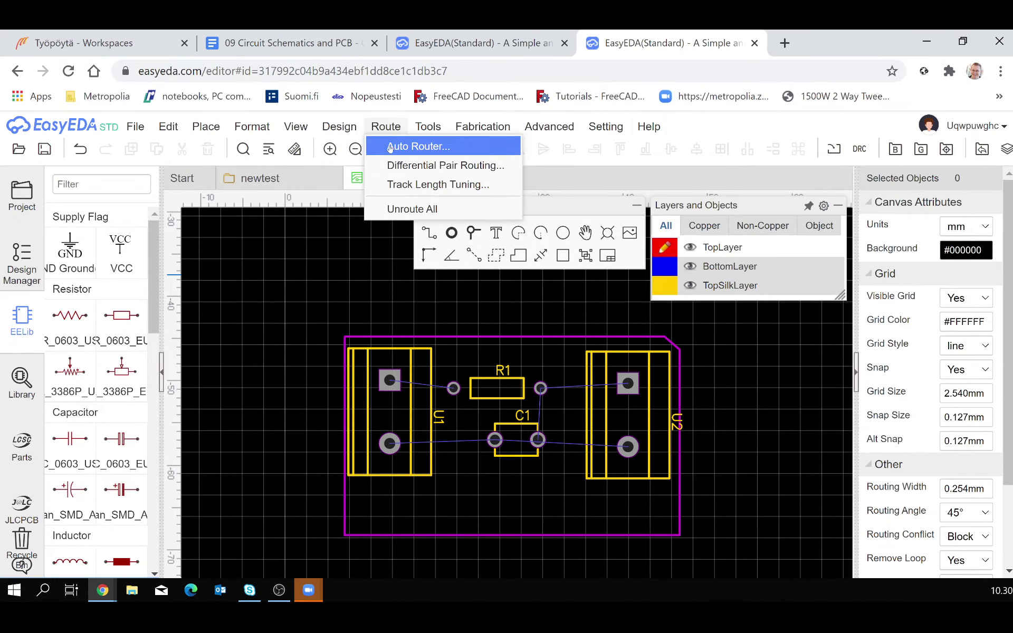
In Auto Router settings, enable All Layers, TopLayer and BottomLayer on the Router Layers tab.
{"action": "left_click", "coordinate": [390, 147]}
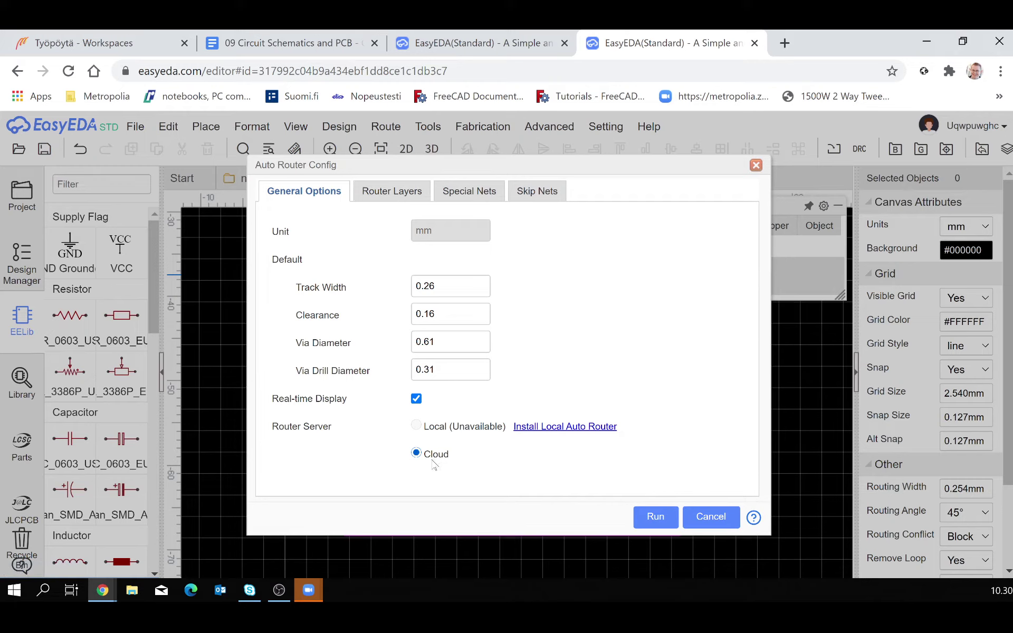
{"action": "left_click", "coordinate": [393, 195]}
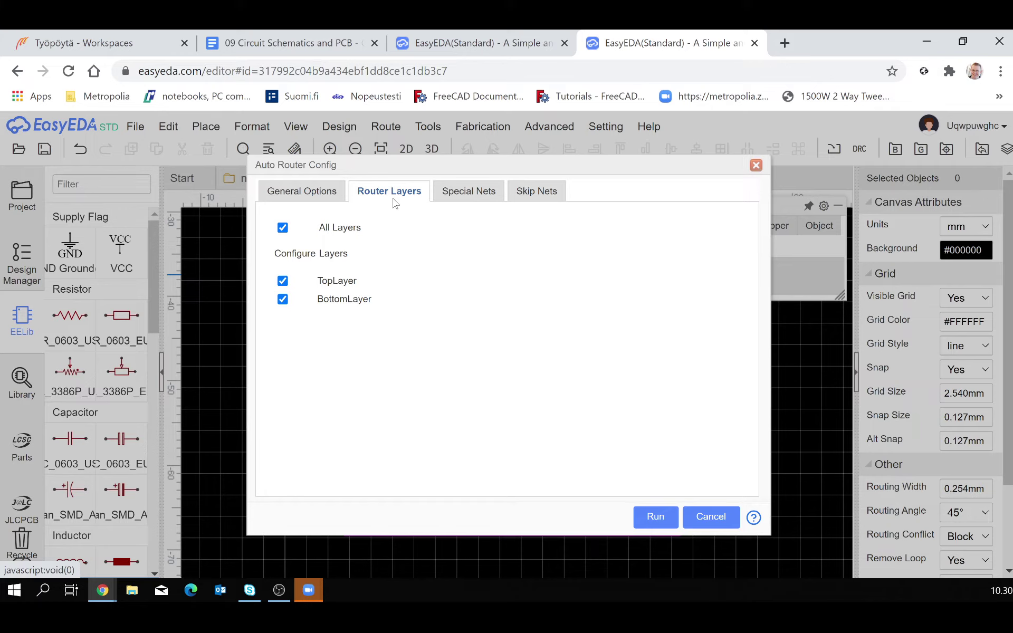
{"action": "left_click", "coordinate": [283, 282]}
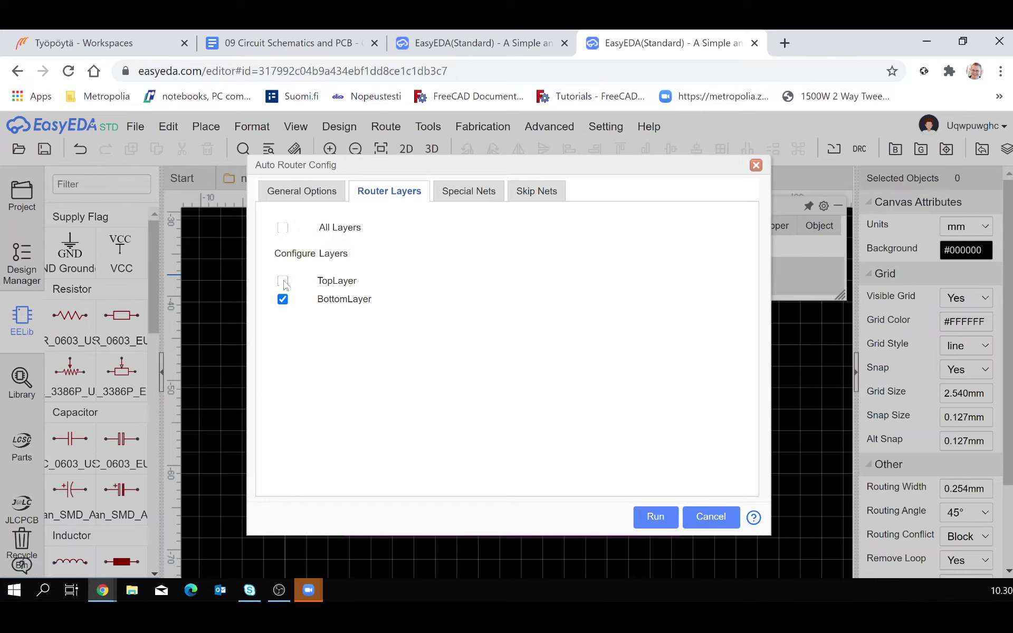
{"action": "left_click", "coordinate": [283, 230]}
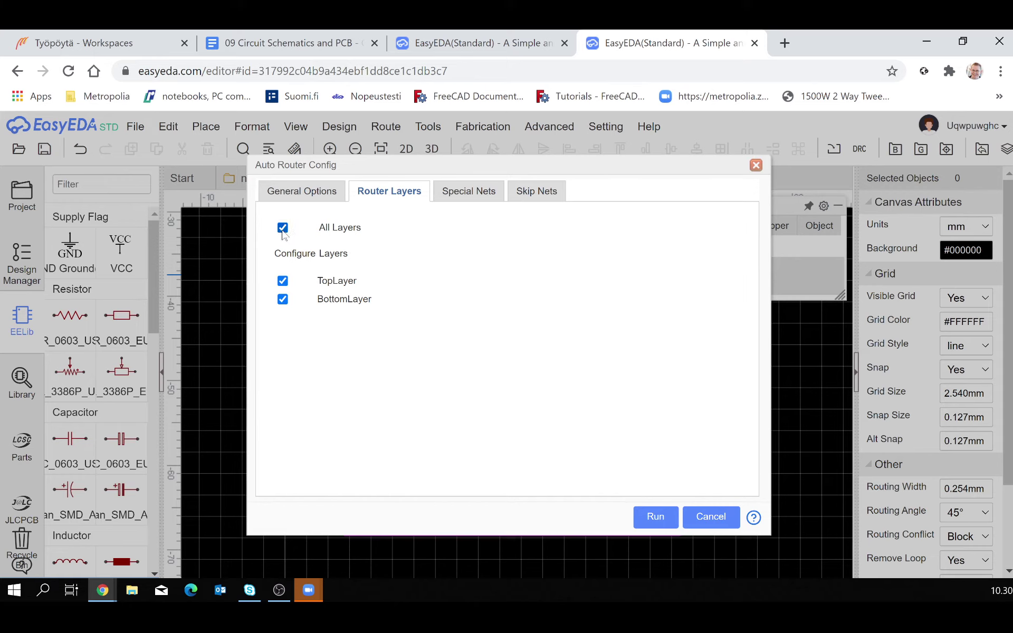
Auto-route all 8 connections with no vias and save the routed PCB.
{"action": "left_click", "coordinate": [653, 519]}
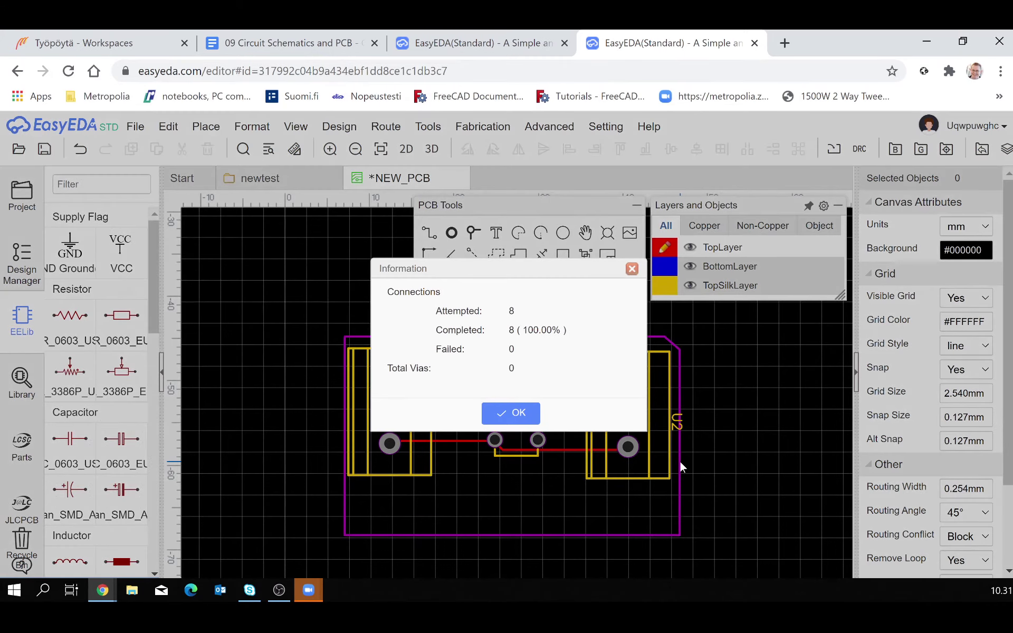
{"action": "left_click", "coordinate": [520, 417]}
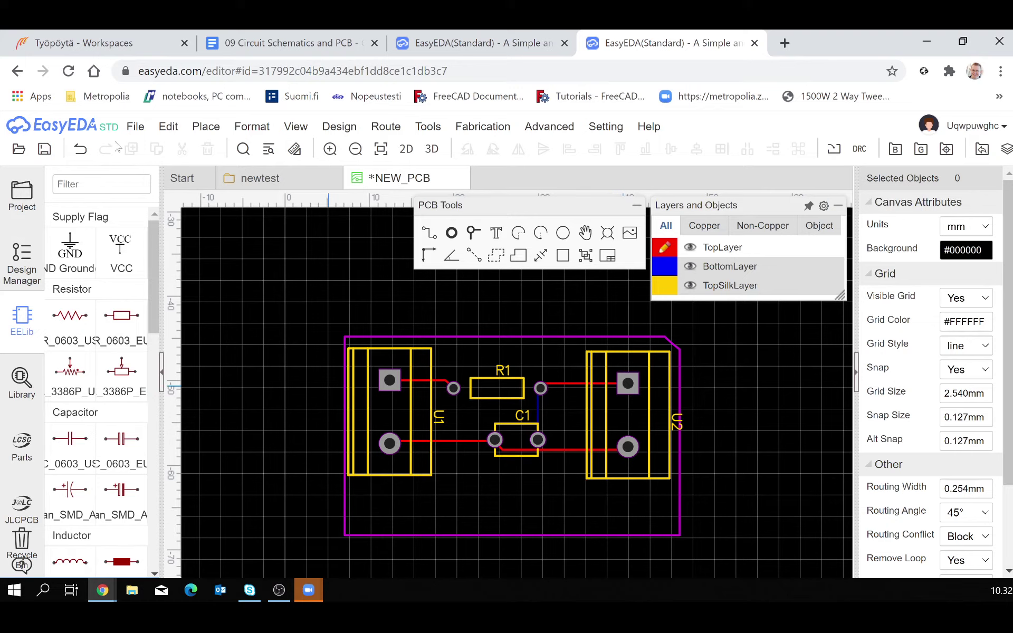
{"action": "left_click", "coordinate": [44, 150]}
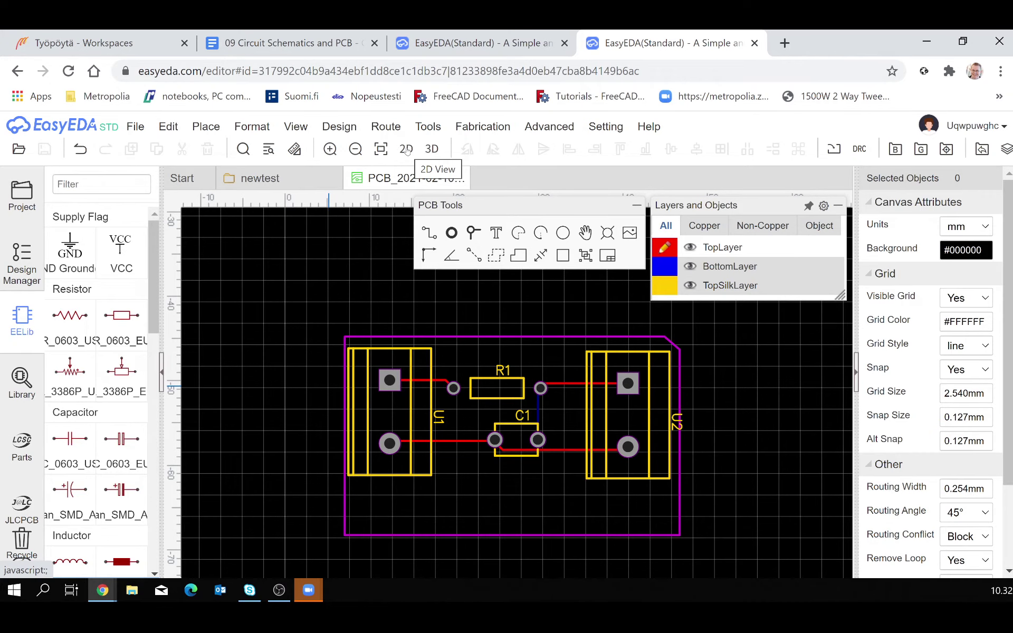
{"action": "left_click", "coordinate": [407, 150]}
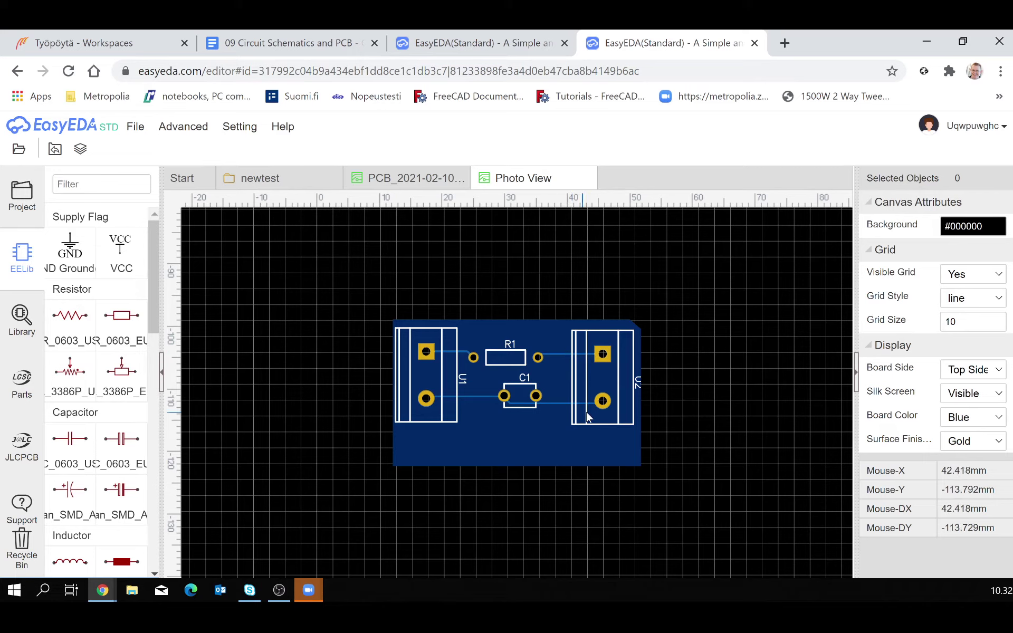
{"action": "left_click", "coordinate": [974, 372]}
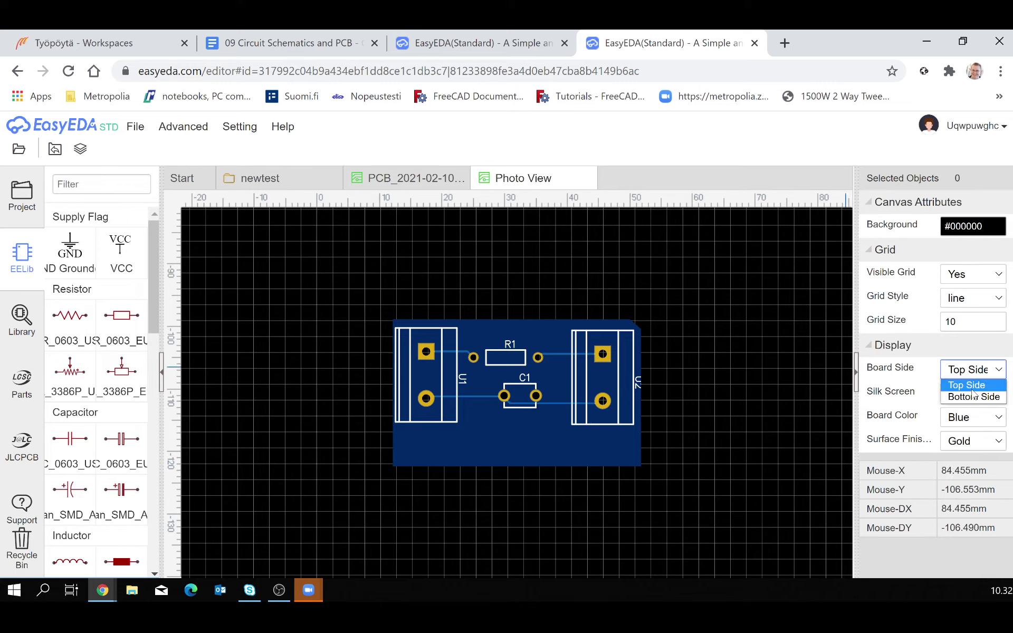
{"action": "left_click", "coordinate": [974, 396]}
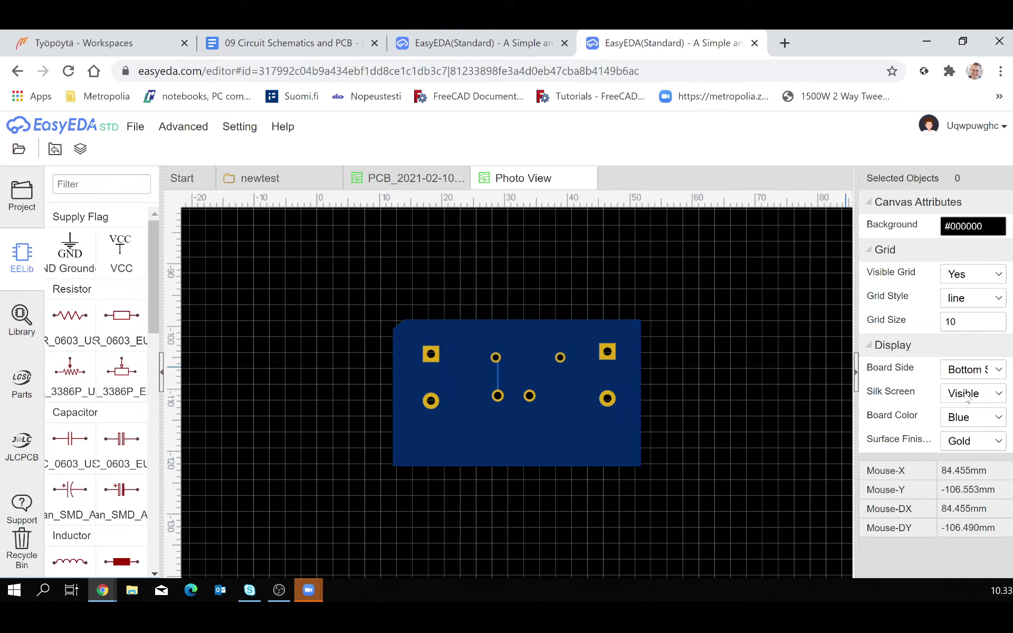
{"action": "left_click", "coordinate": [970, 371]}
{"action": "left_click", "coordinate": [968, 386]}
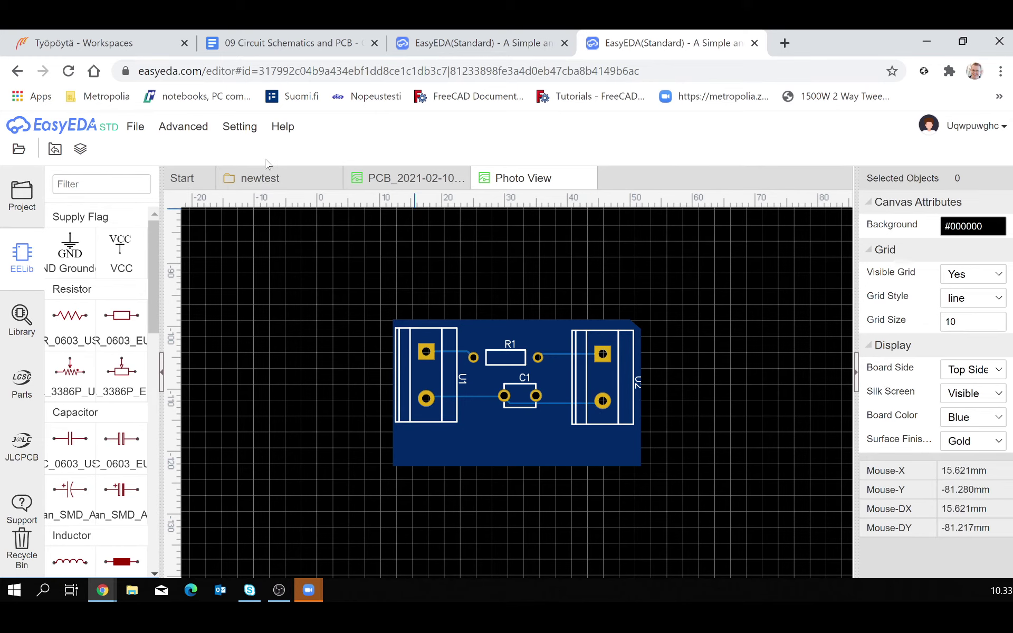
Render the RC filter board in 3D, tilt it toward top-down, then return to Photo View.
{"action": "left_click", "coordinate": [426, 179]}
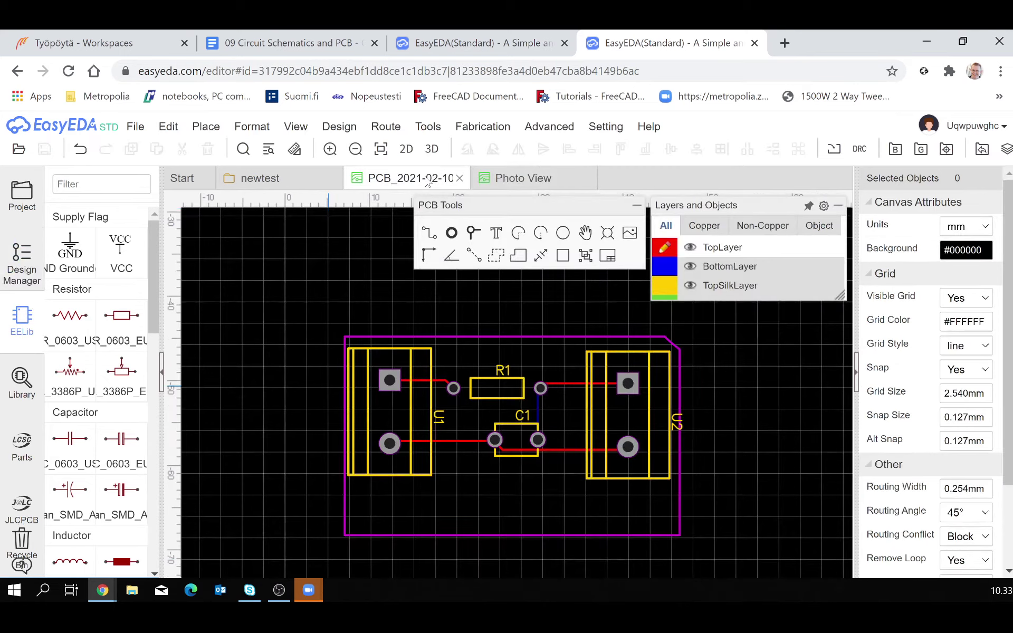
{"action": "left_click", "coordinate": [432, 150]}
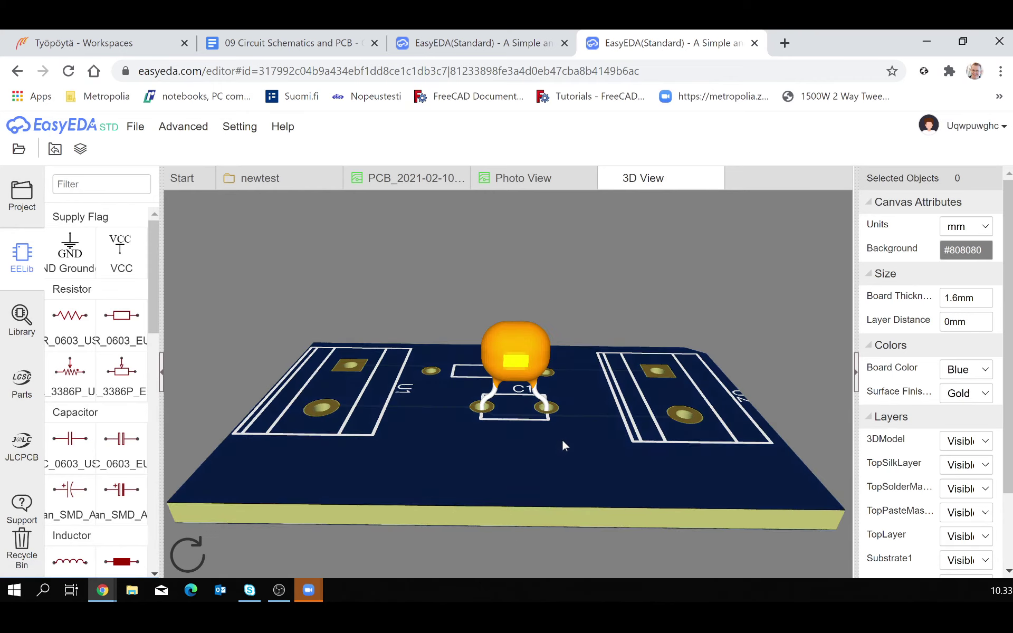
{"action": "left_click_drag", "start_coordinate": [562, 442], "coordinate": [501, 312]}
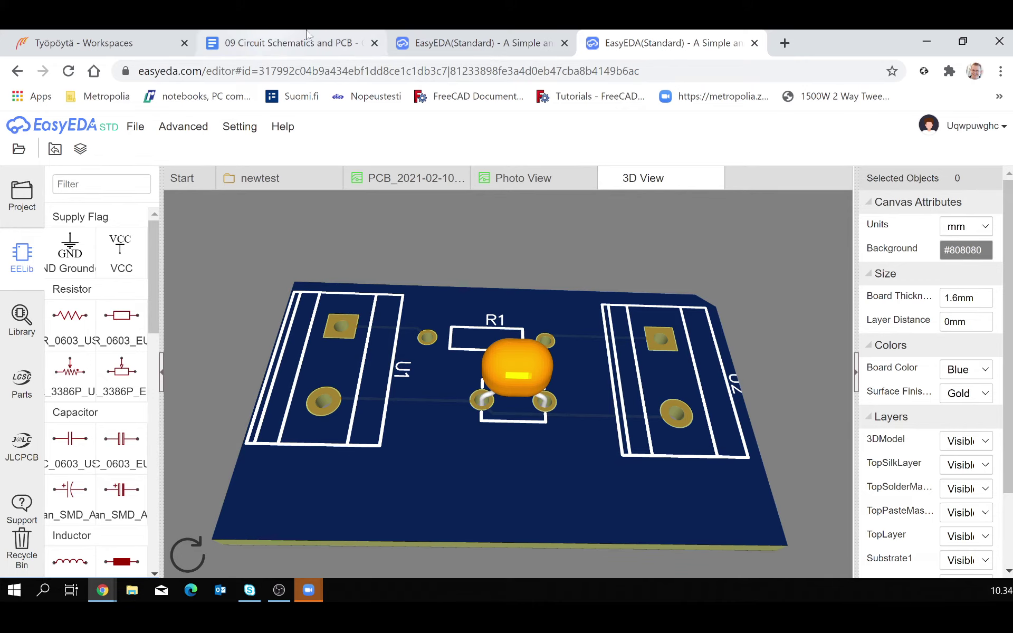
{"action": "left_click", "coordinate": [519, 181]}
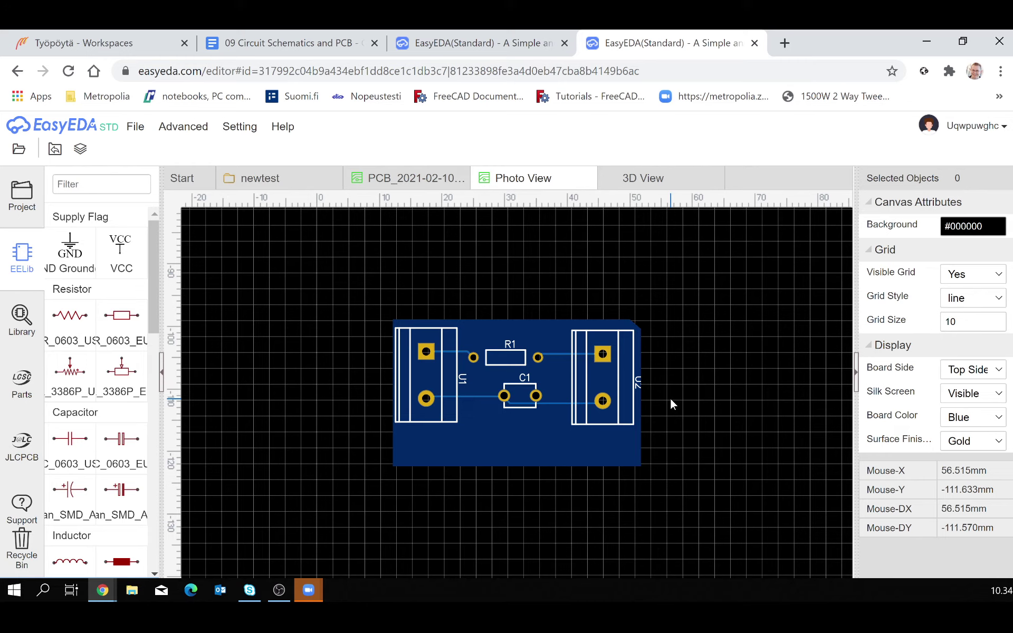
Open the harkka project's second PCB_2021-02-08 layout, briefly checking the Design menu.
{"action": "left_click", "coordinate": [23, 208]}
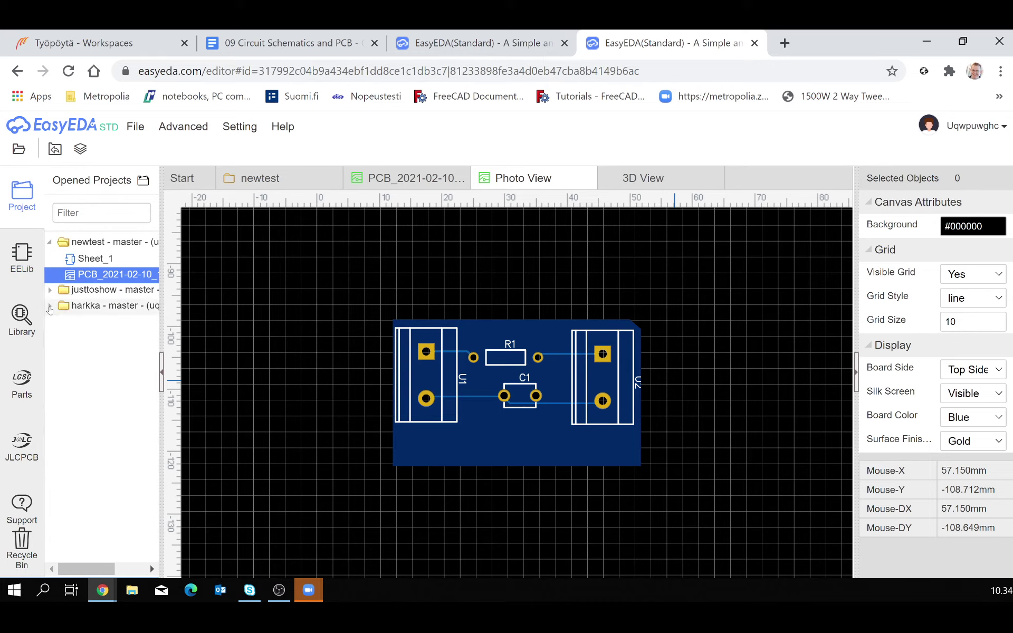
{"action": "left_click", "coordinate": [50, 308]}
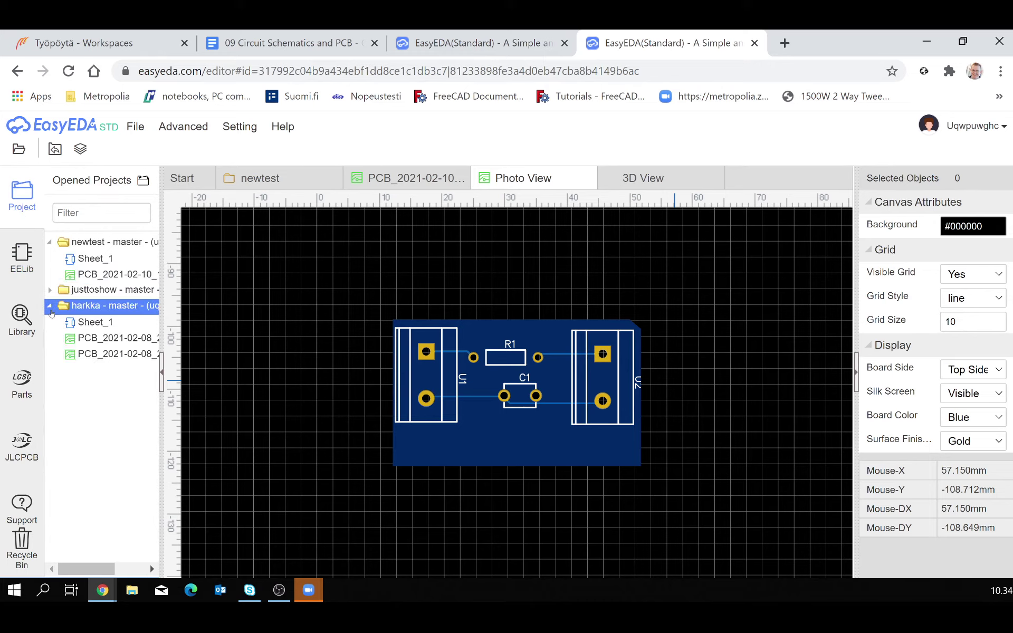
{"action": "left_click", "coordinate": [121, 357]}
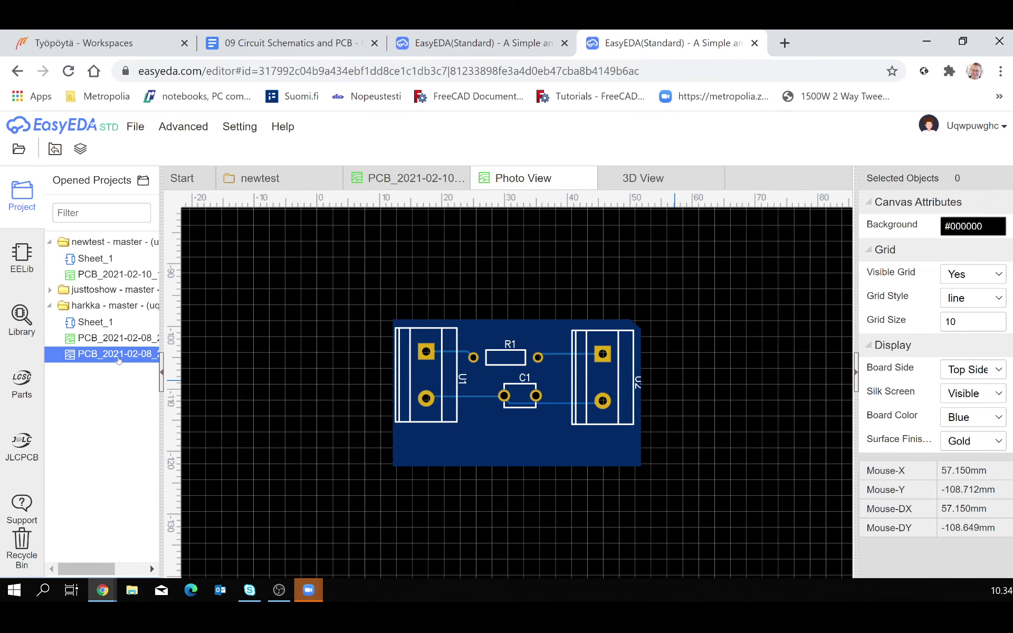
{"action": "double_click", "coordinate": [121, 357]}
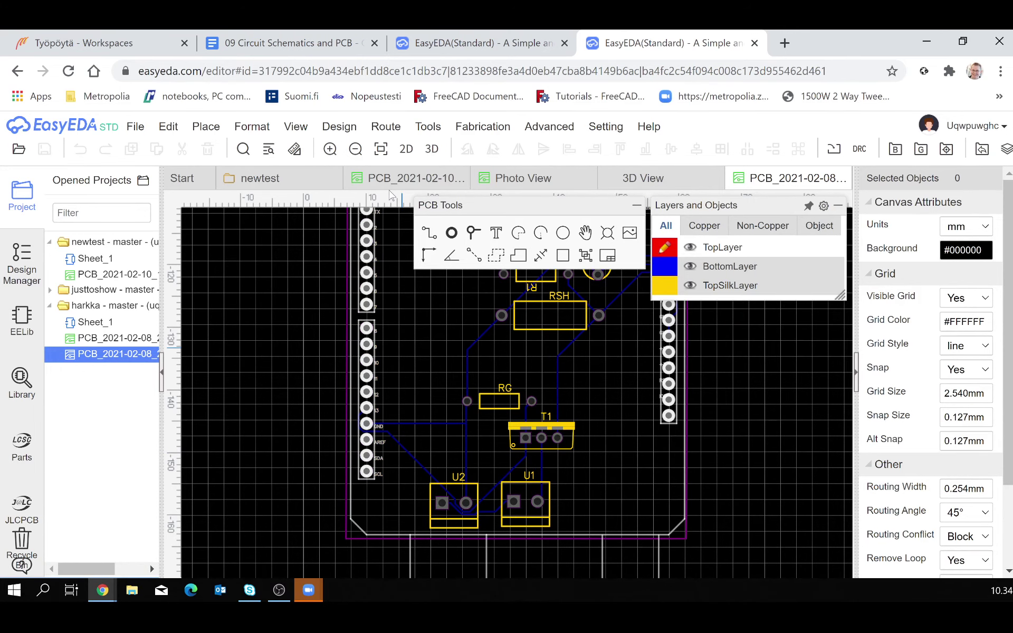
{"action": "left_click", "coordinate": [340, 126]}
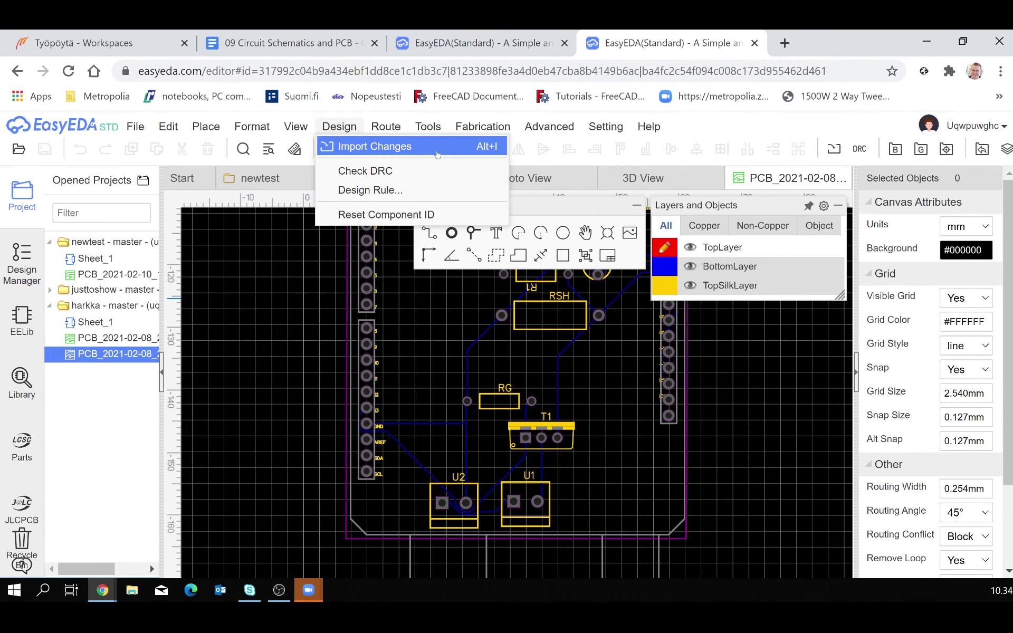
{"action": "mouse_move", "coordinate": [386, 127]}
{"action": "left_click", "coordinate": [309, 261]}
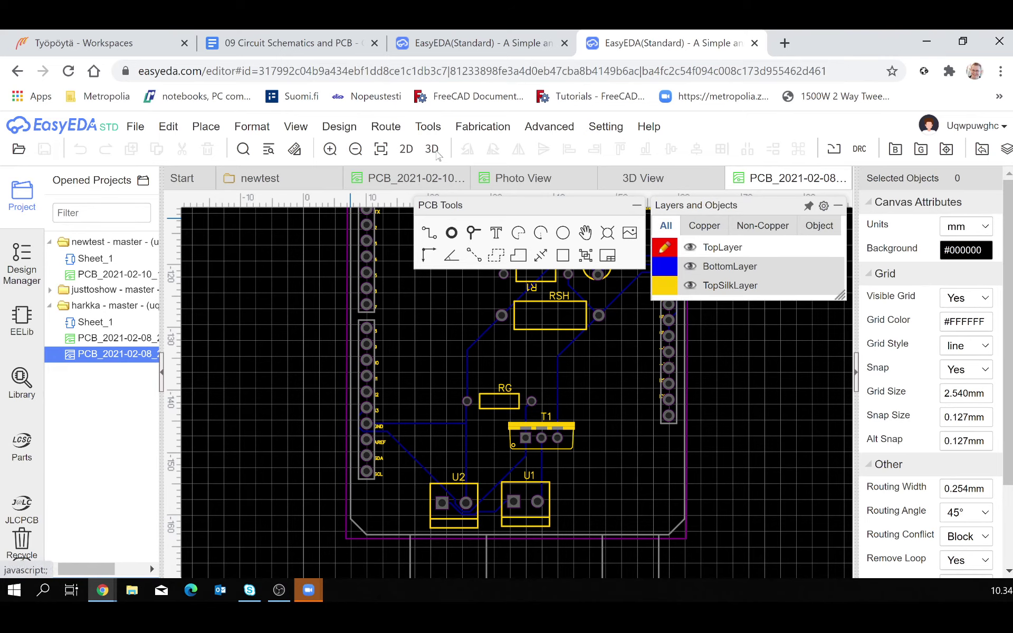
Render the harkka board in 3D, then return to its PCB layout tab.
{"action": "left_click", "coordinate": [432, 150]}
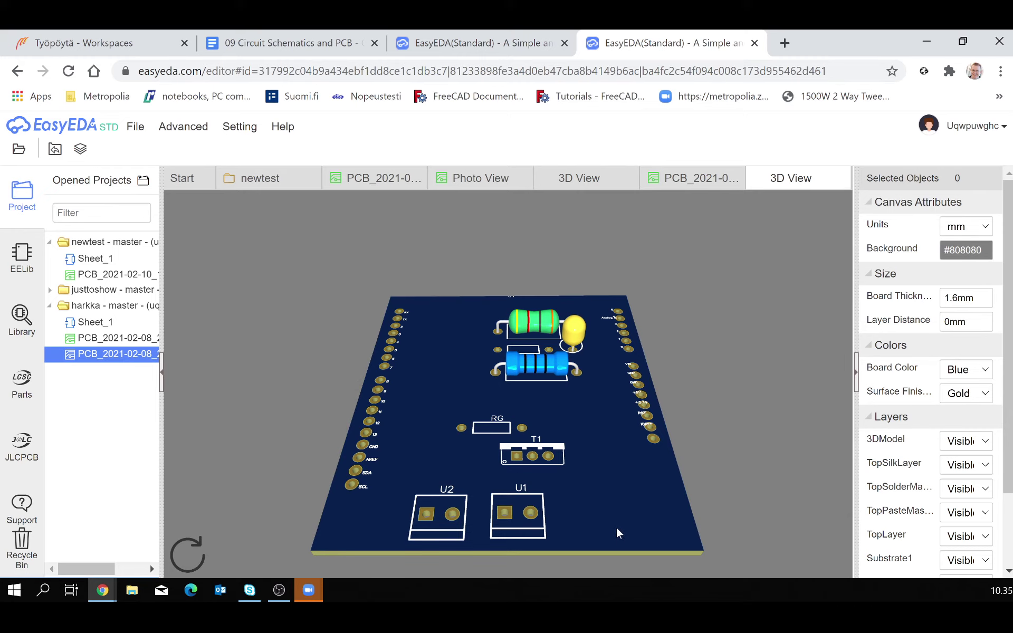
{"action": "left_click", "coordinate": [696, 179]}
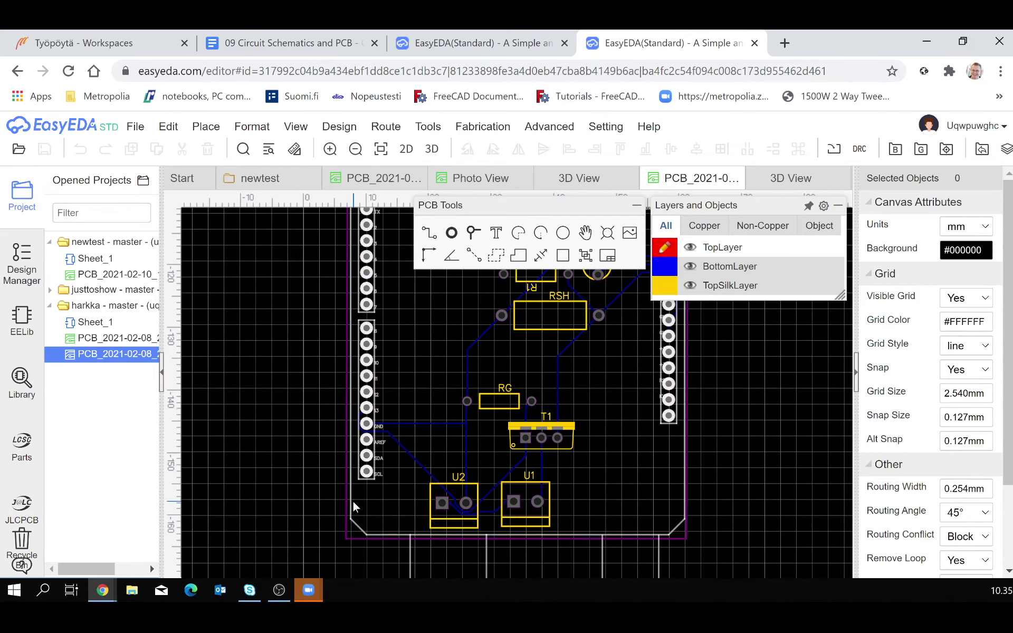
Zoom out on the harkka PCB until the whole notched board outline fits.
{"action": "scroll", "coordinate": [330, 507], "scroll_direction": "down", "scroll_amount": 1}
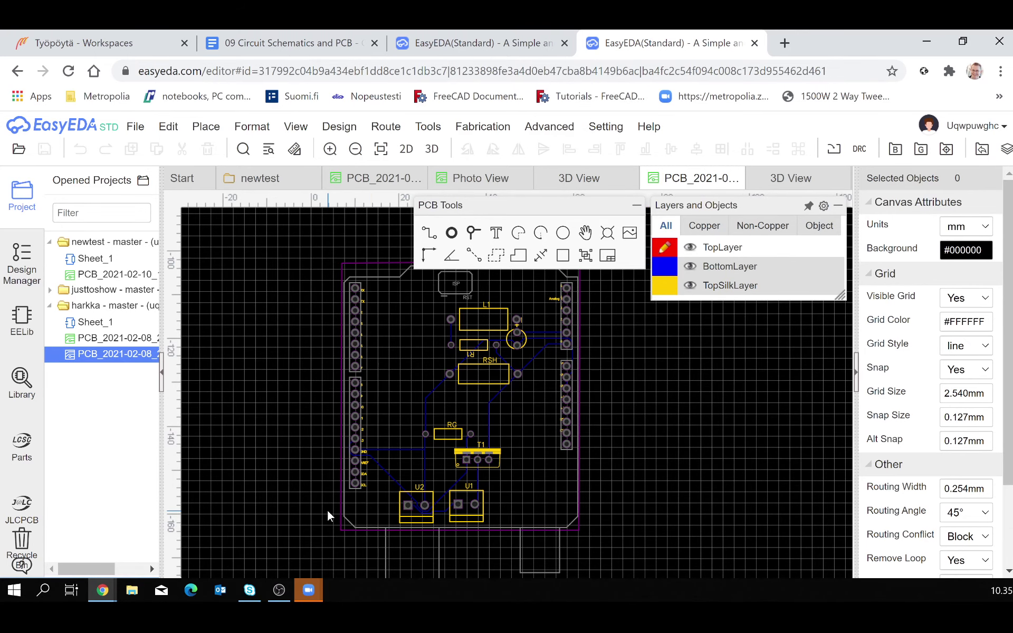
{"action": "scroll", "coordinate": [328, 507], "scroll_direction": "down", "scroll_amount": 1}
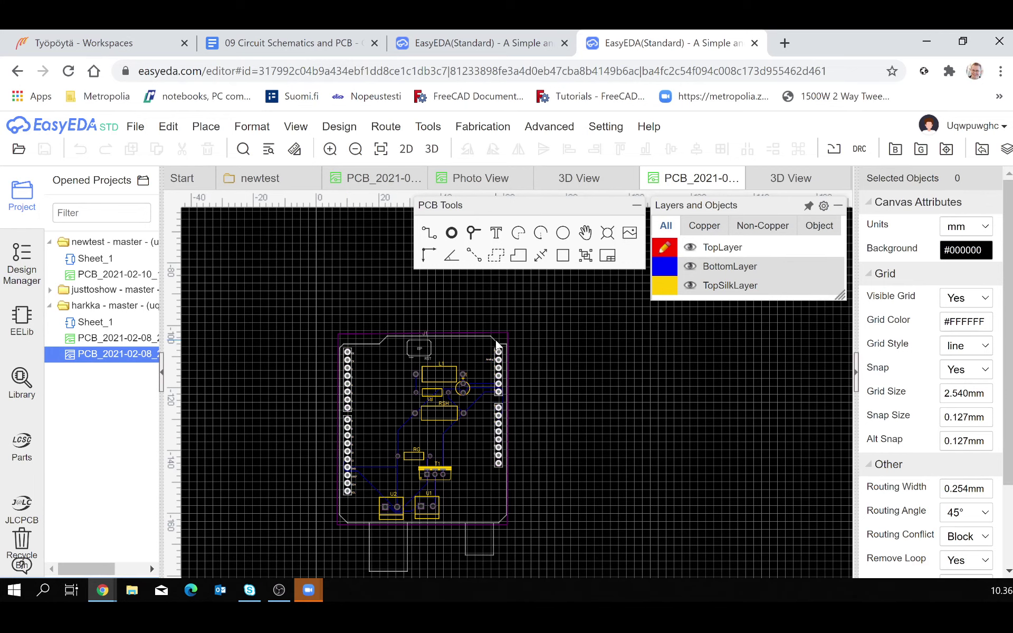
Orbit the harkka board's 3D render to inspect its underside, then its component side.
{"action": "left_click", "coordinate": [794, 182]}
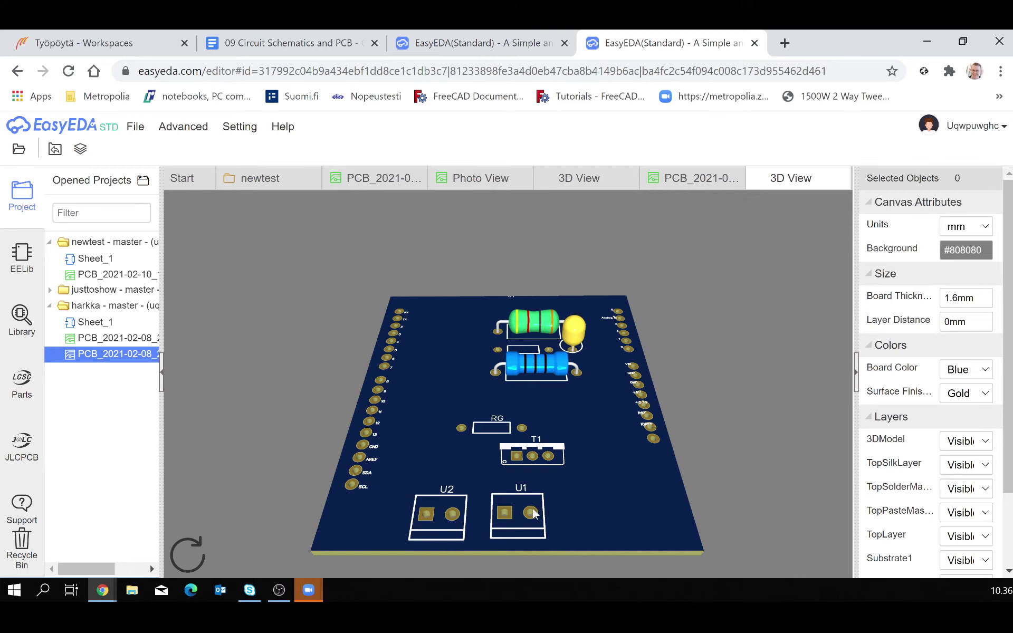
{"action": "left_click_drag", "start_coordinate": [532, 507], "coordinate": [486, 252]}
{"action": "left_click_drag", "start_coordinate": [555, 391], "coordinate": [485, 388]}
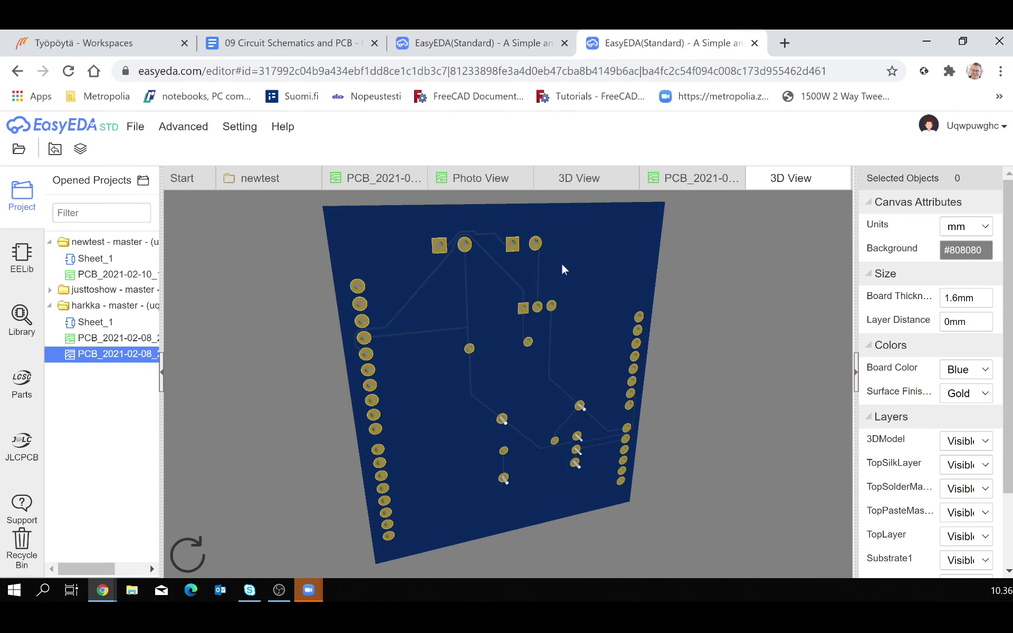
{"action": "left_click_drag", "start_coordinate": [561, 262], "coordinate": [773, 510]}
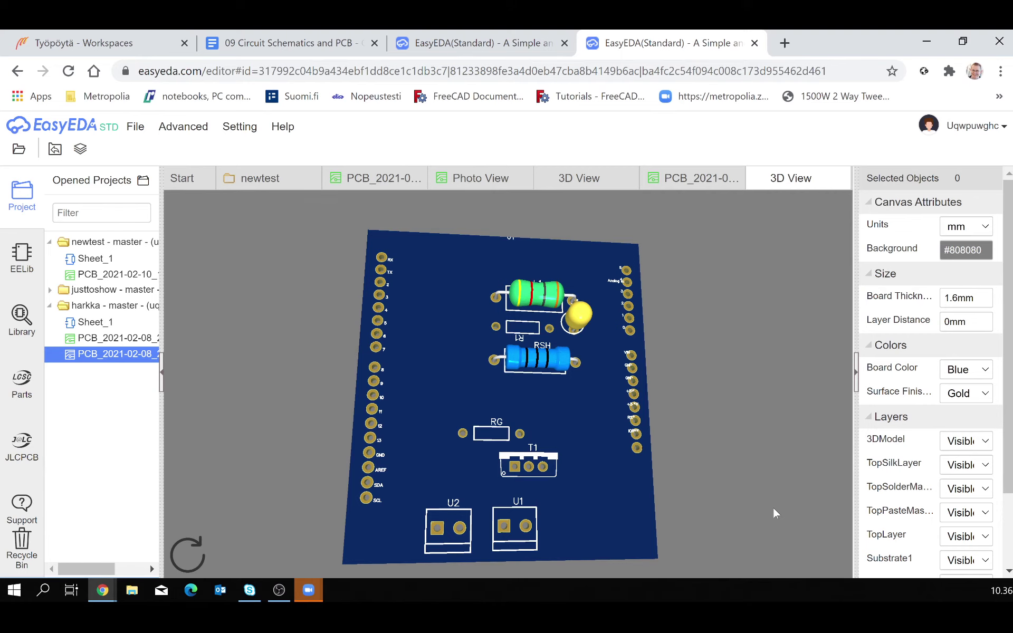
{"action": "left_click_drag", "start_coordinate": [773, 505], "coordinate": [746, 469]}
{"action": "left_click_drag", "start_coordinate": [614, 500], "coordinate": [484, 539]}
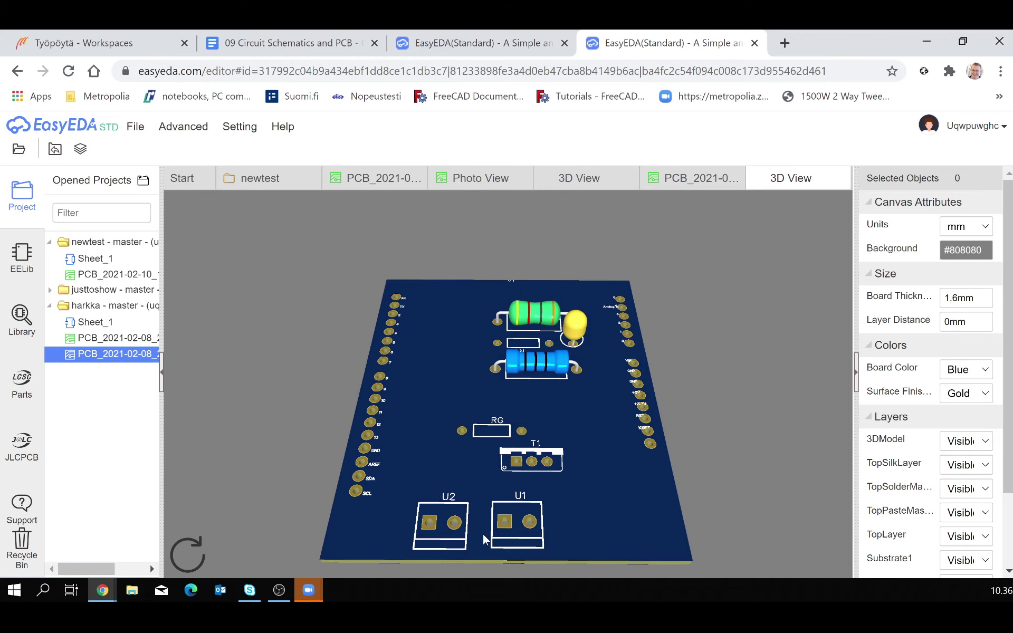
{"action": "left_click_drag", "start_coordinate": [482, 533], "coordinate": [525, 329]}
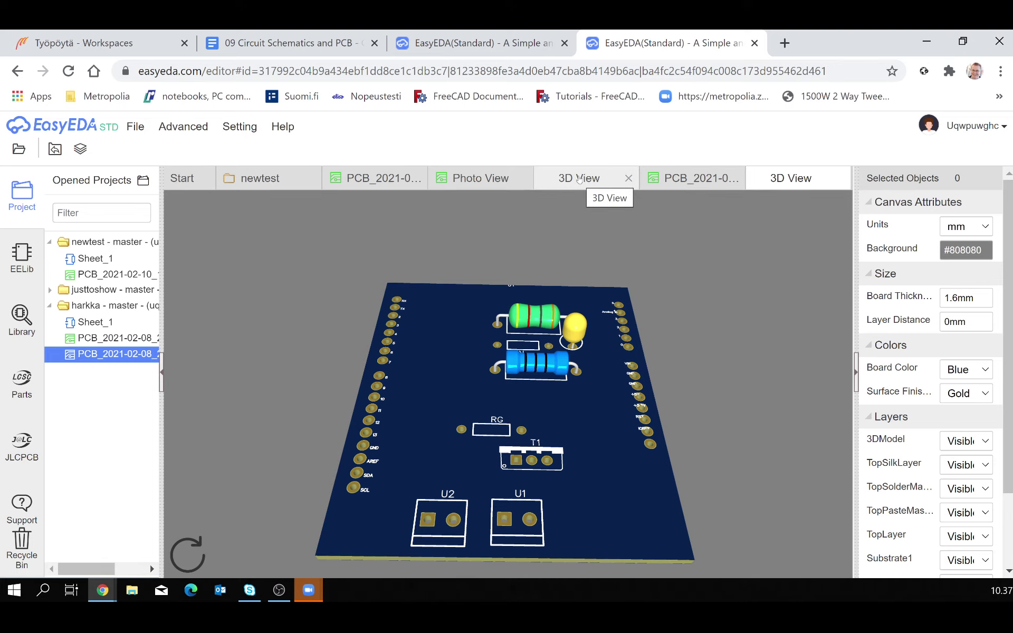
Cycle through the Chrome tabs and settle on the justtoshow project's blank Sheet_1 schematic.
{"action": "left_click", "coordinate": [249, 184]}
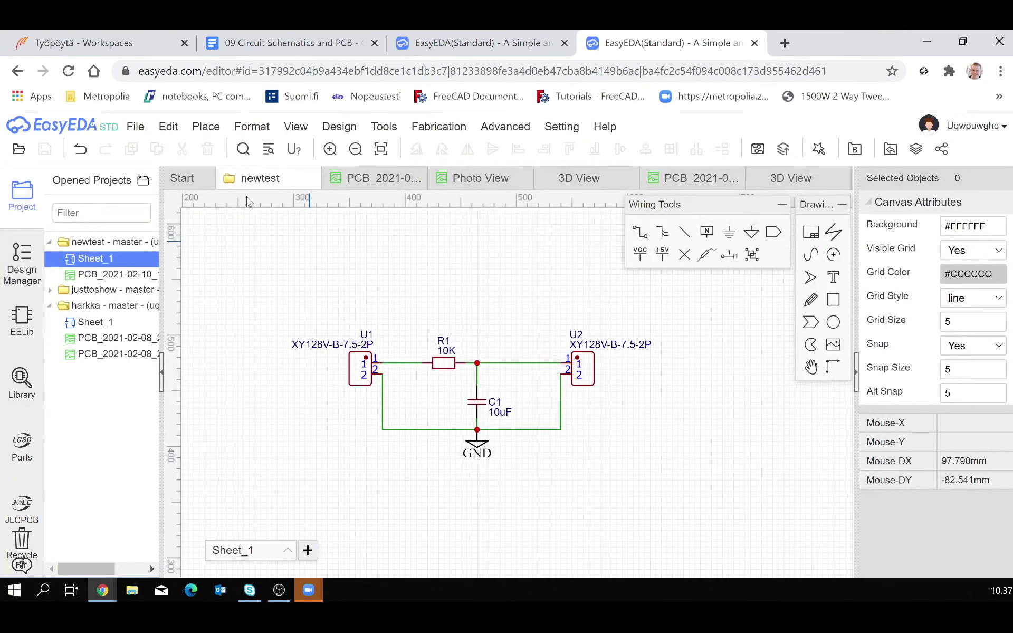
{"action": "left_click", "coordinate": [474, 42]}
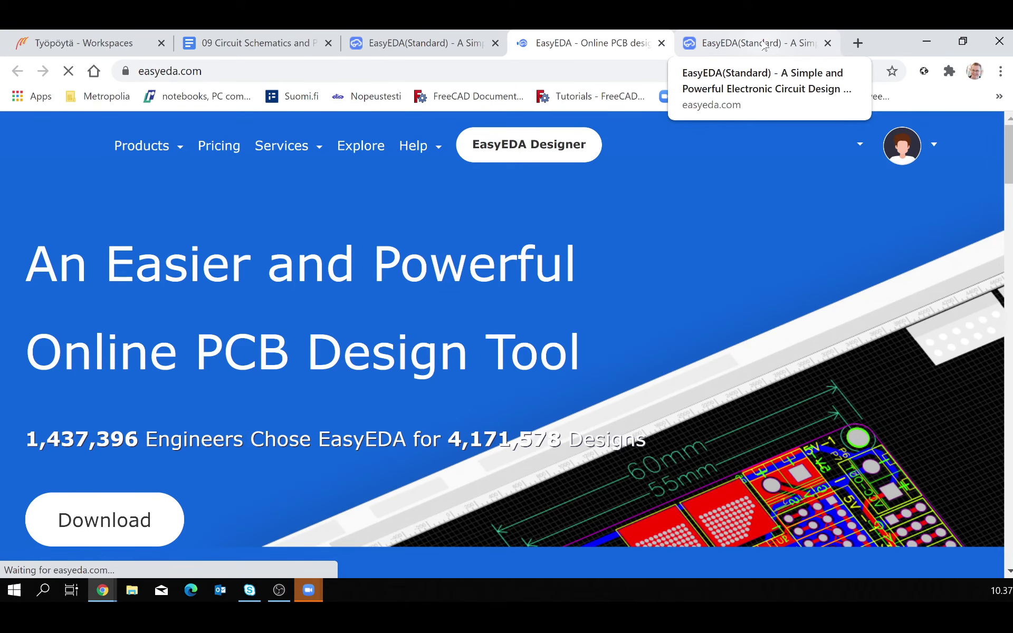
{"action": "mouse_move", "coordinate": [131, 183]}
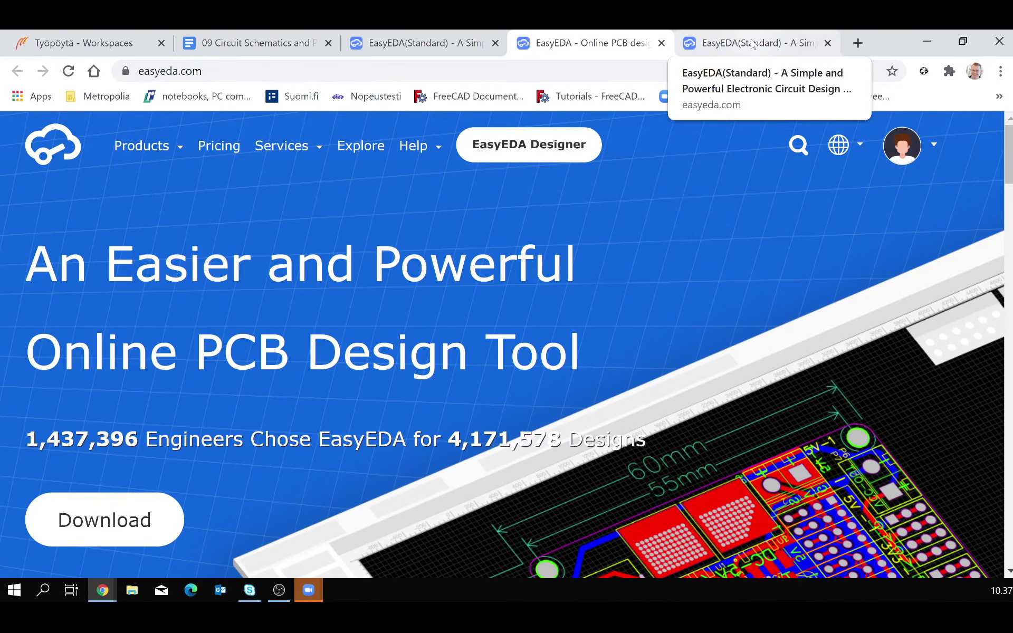
{"action": "left_click", "coordinate": [753, 45]}
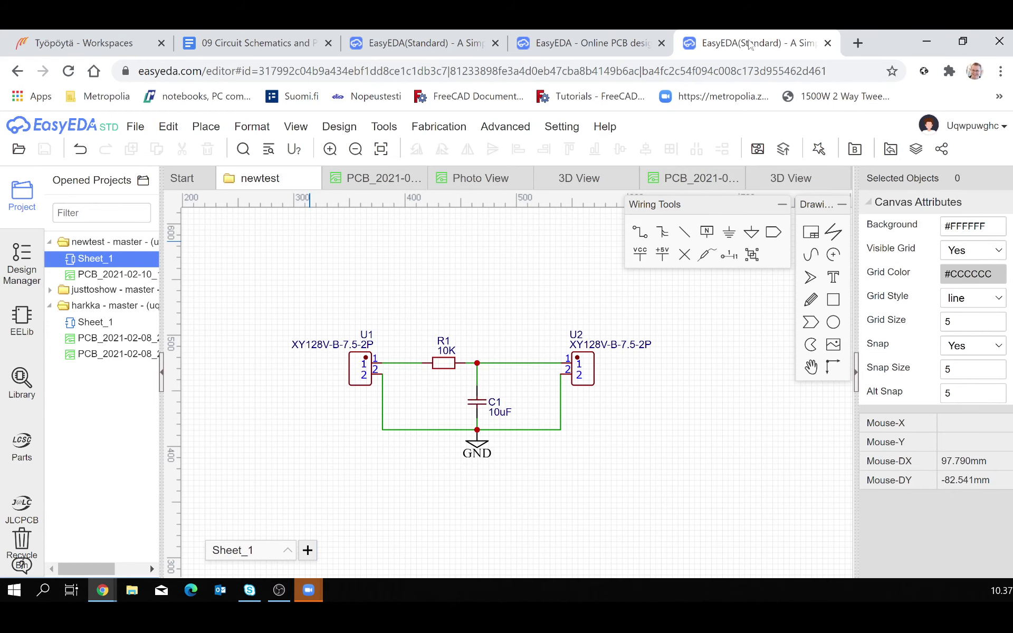
{"action": "left_click", "coordinate": [578, 44]}
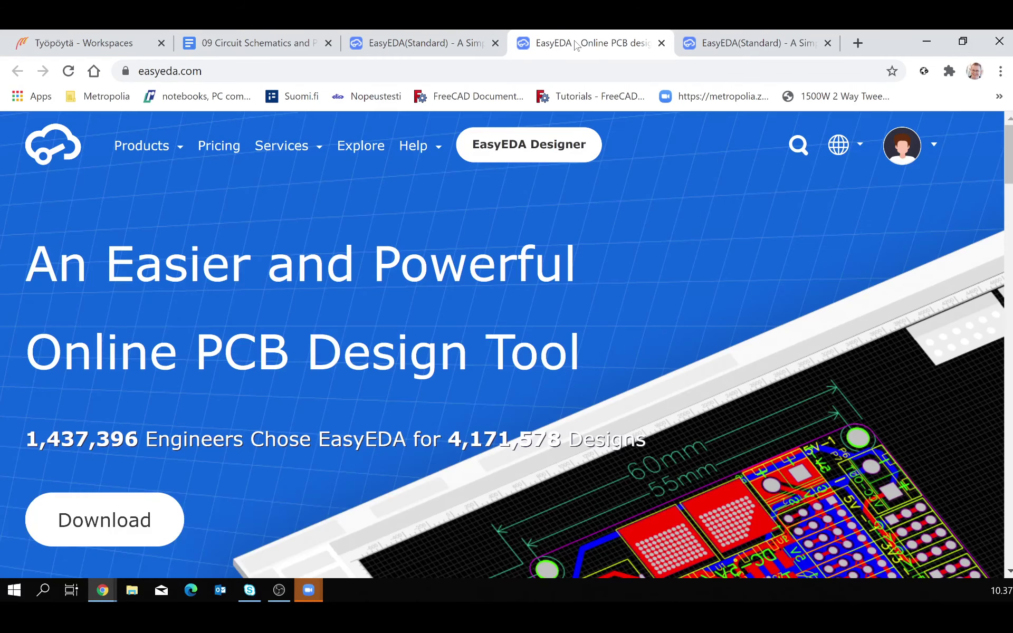
{"action": "left_click", "coordinate": [422, 43]}
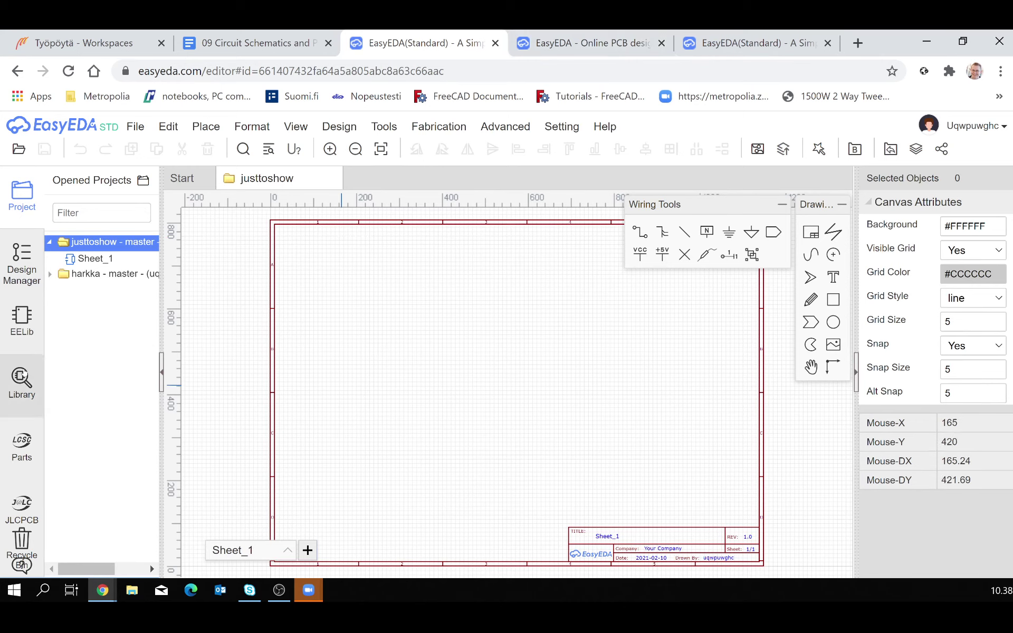
Return to the newtest RC filter schematic and open the Design menu's Convert to PCB options.
{"action": "left_click", "coordinate": [23, 376]}
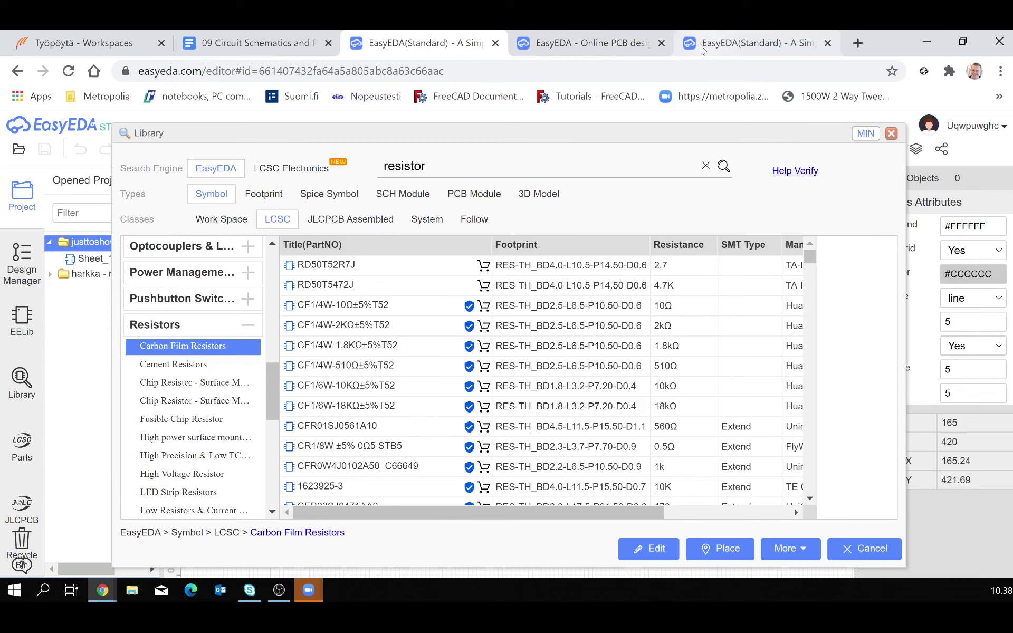
{"action": "left_click", "coordinate": [595, 48]}
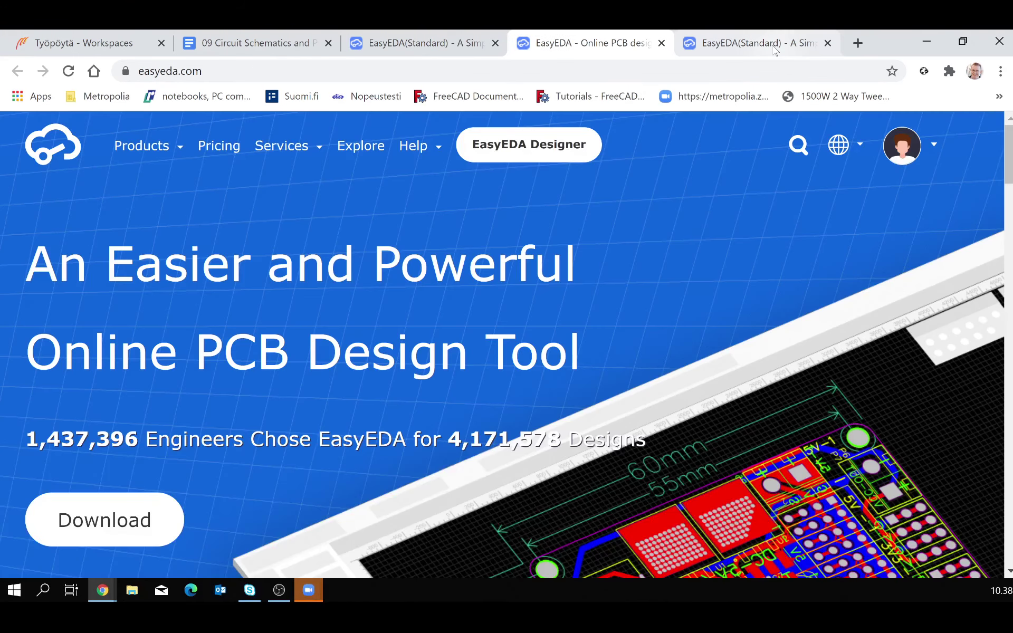
{"action": "left_click", "coordinate": [774, 49]}
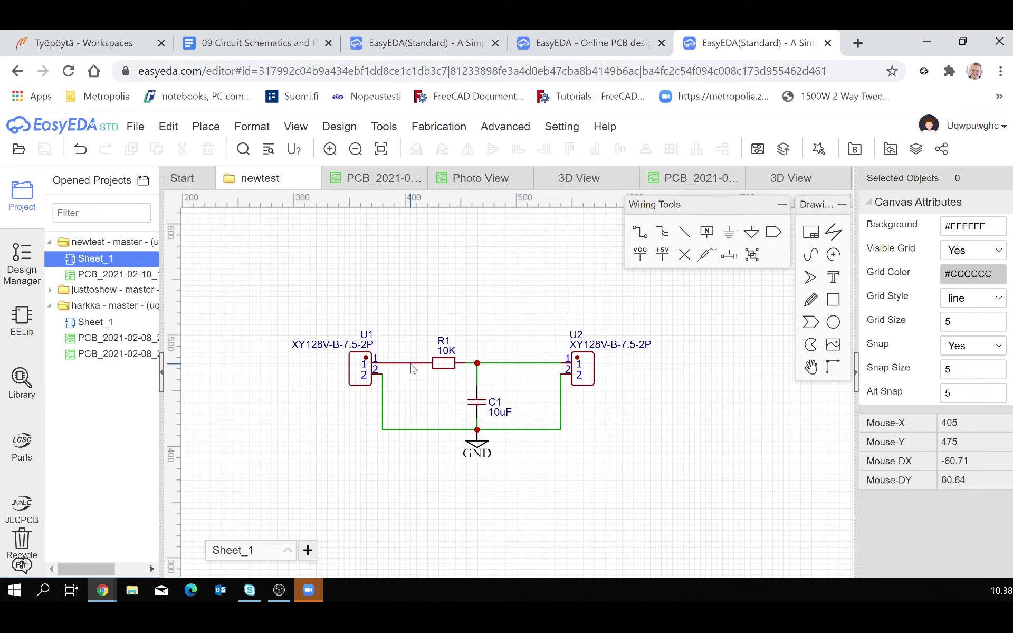
{"action": "left_click", "coordinate": [339, 127]}
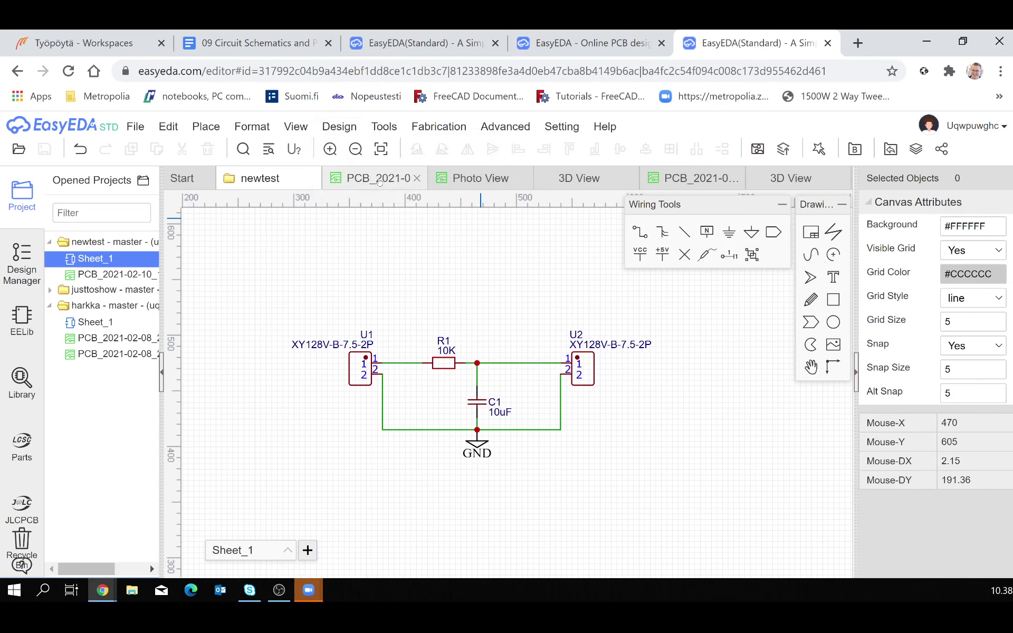
Browse the Design and Tools menus, then open the PCB_2021-02-10 layout of the RC filter.
{"action": "left_click", "coordinate": [340, 126]}
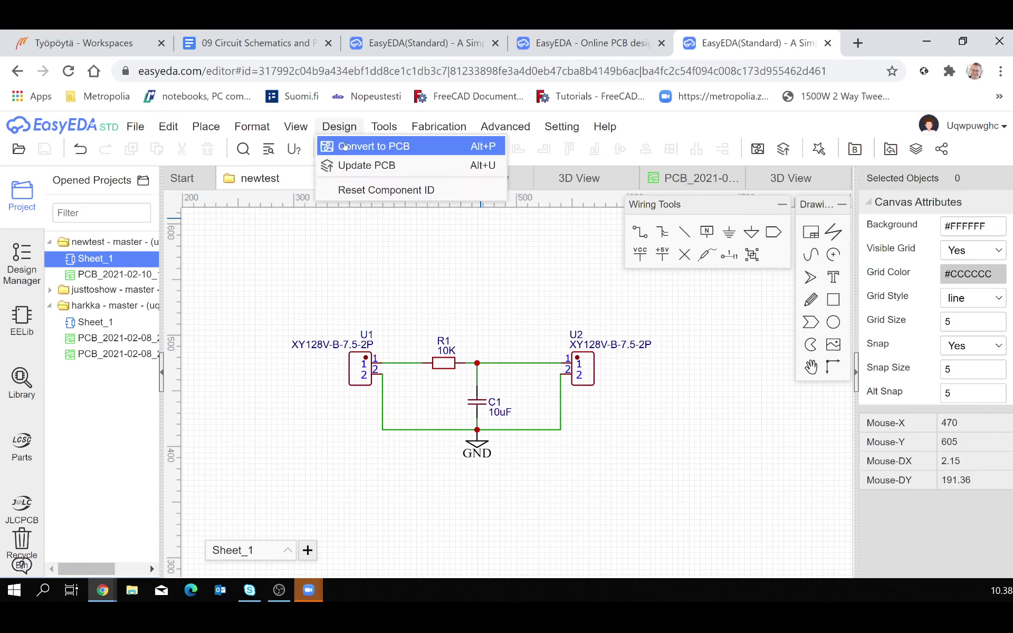
{"action": "left_click", "coordinate": [439, 407]}
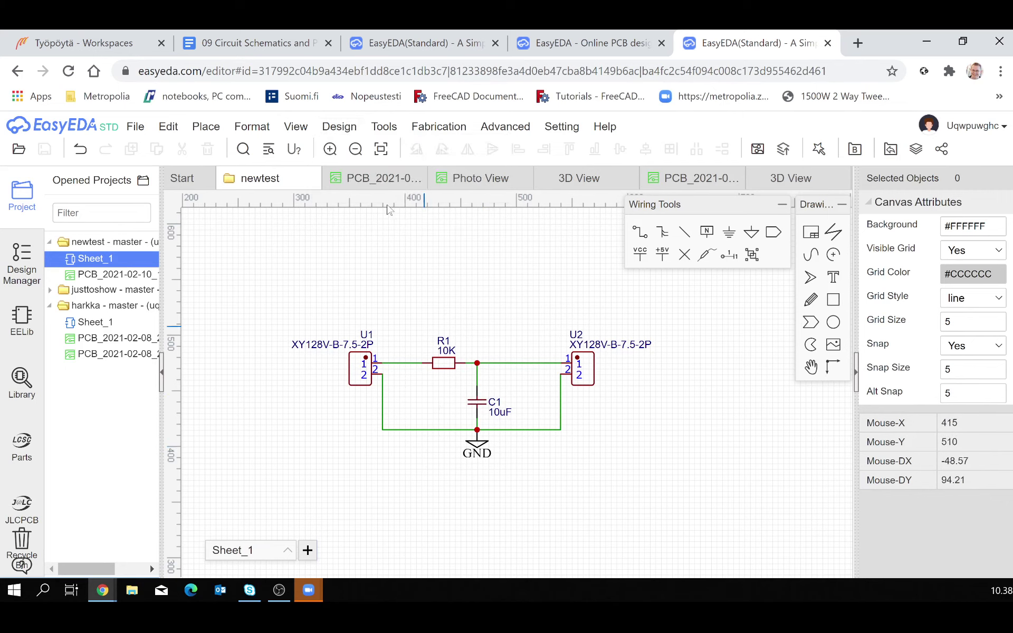
{"action": "left_click", "coordinate": [382, 127]}
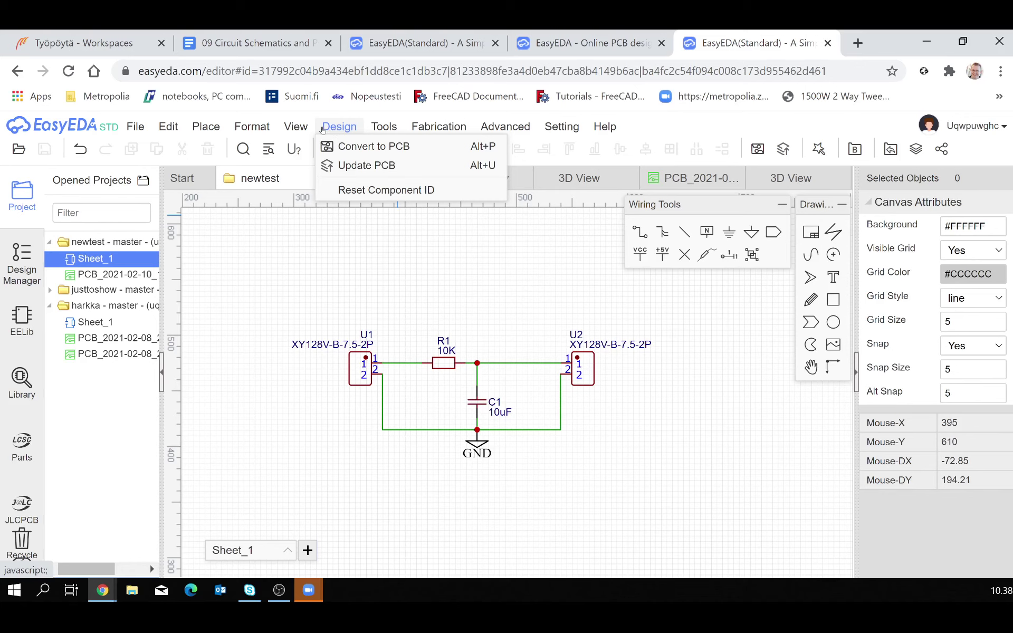
{"action": "mouse_move", "coordinate": [315, 130]}
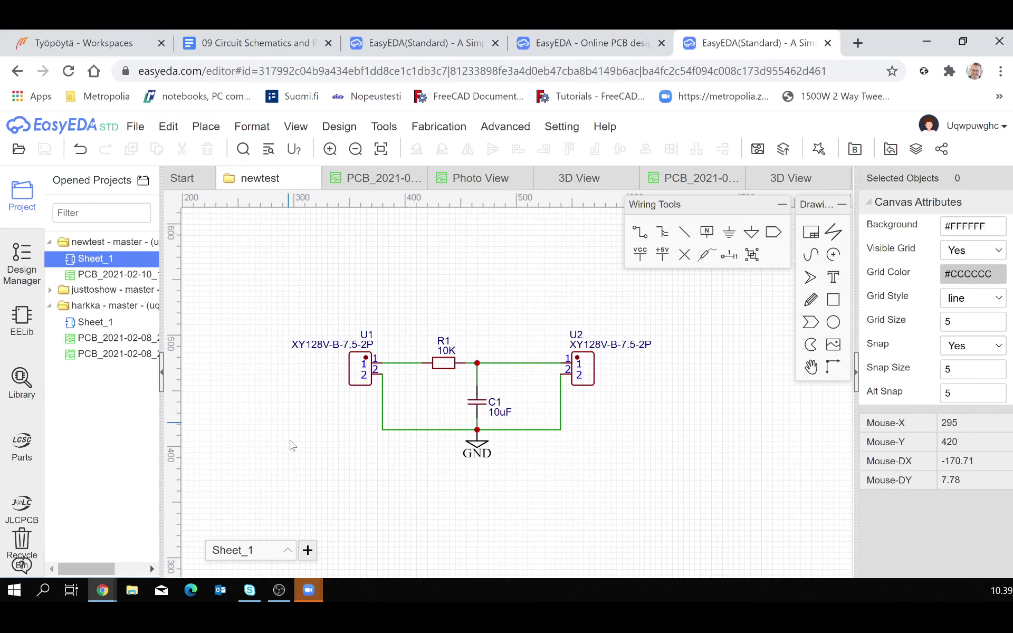
{"action": "left_click", "coordinate": [385, 130]}
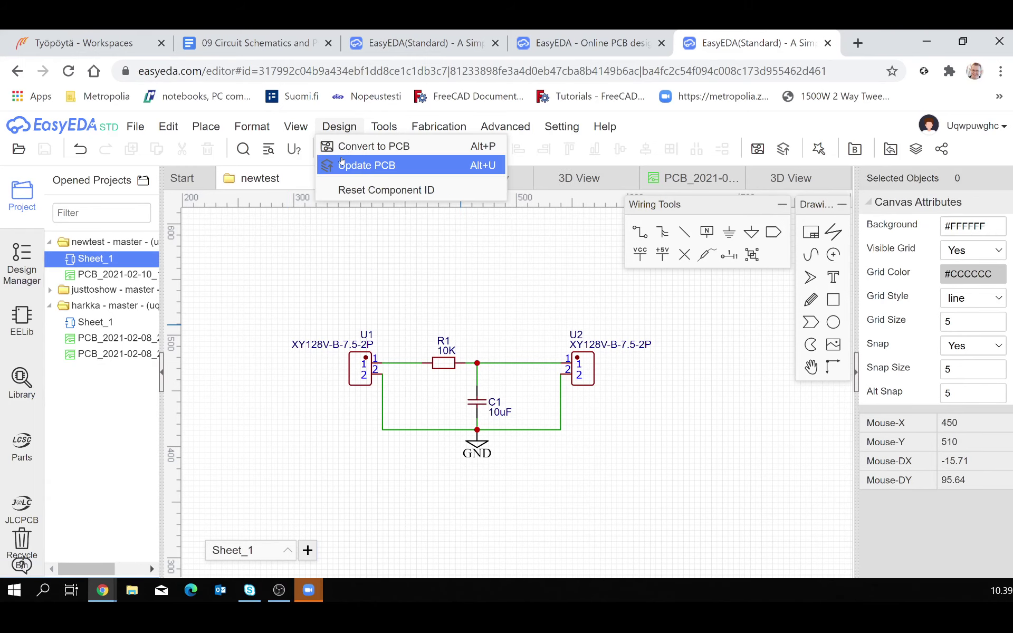
{"action": "left_click", "coordinate": [382, 168]}
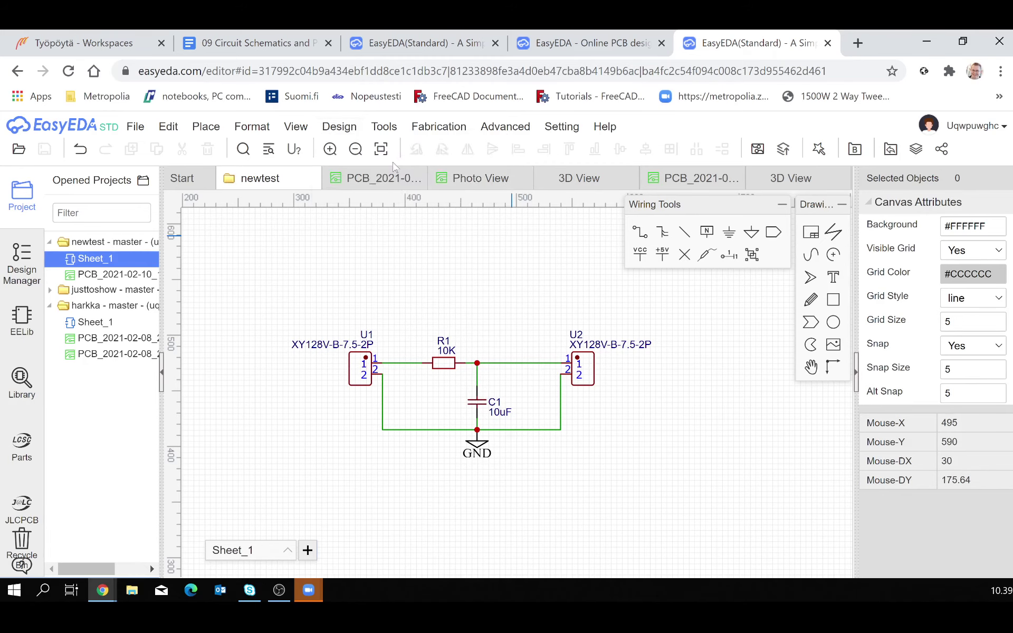
{"action": "left_click", "coordinate": [378, 181]}
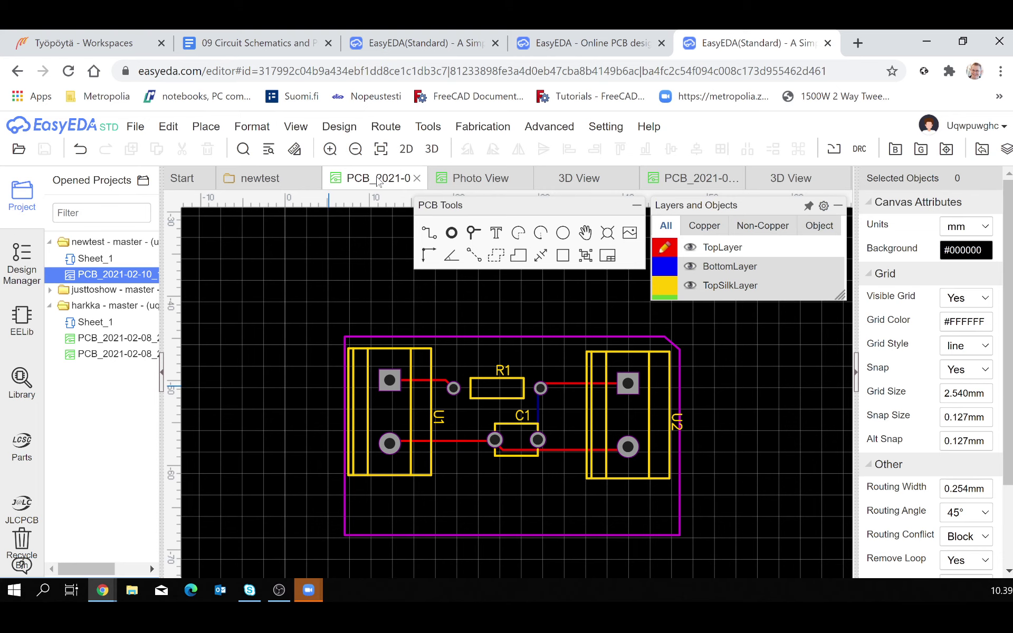
Check the Route menu, then select the 125.278 mm board outline to show Track Properties.
{"action": "left_click", "coordinate": [400, 127]}
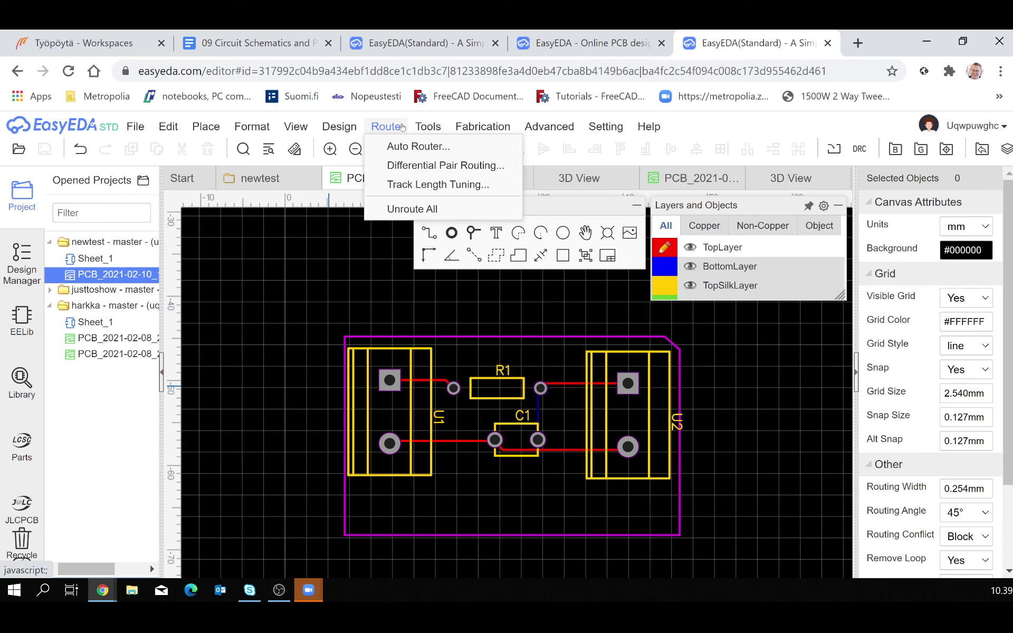
{"action": "left_click", "coordinate": [480, 336]}
Raise the outline's top corners into a level top edge and chamfer the bottom-right corner (126.926 mm).
{"action": "left_click", "coordinate": [481, 337]}
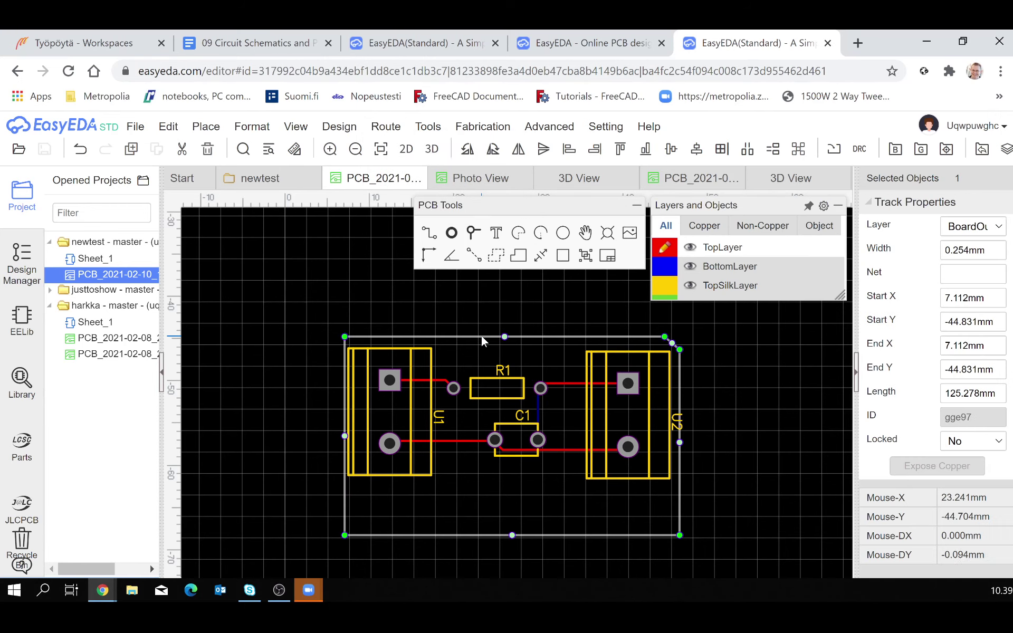
{"action": "left_click_drag", "start_coordinate": [344, 337], "coordinate": [345, 315]}
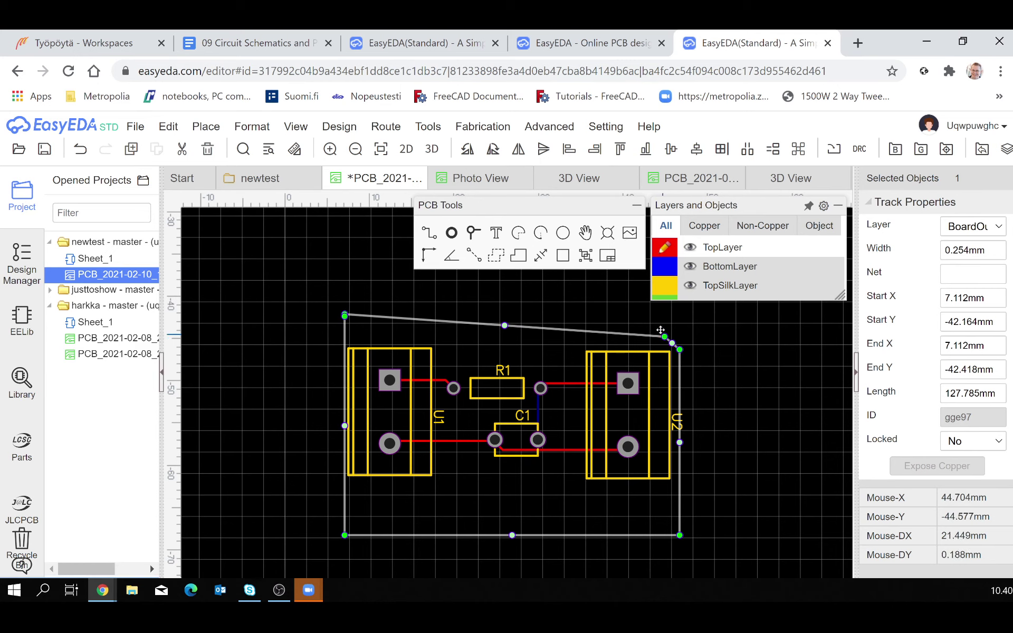
{"action": "left_click_drag", "start_coordinate": [656, 324], "coordinate": [649, 315]}
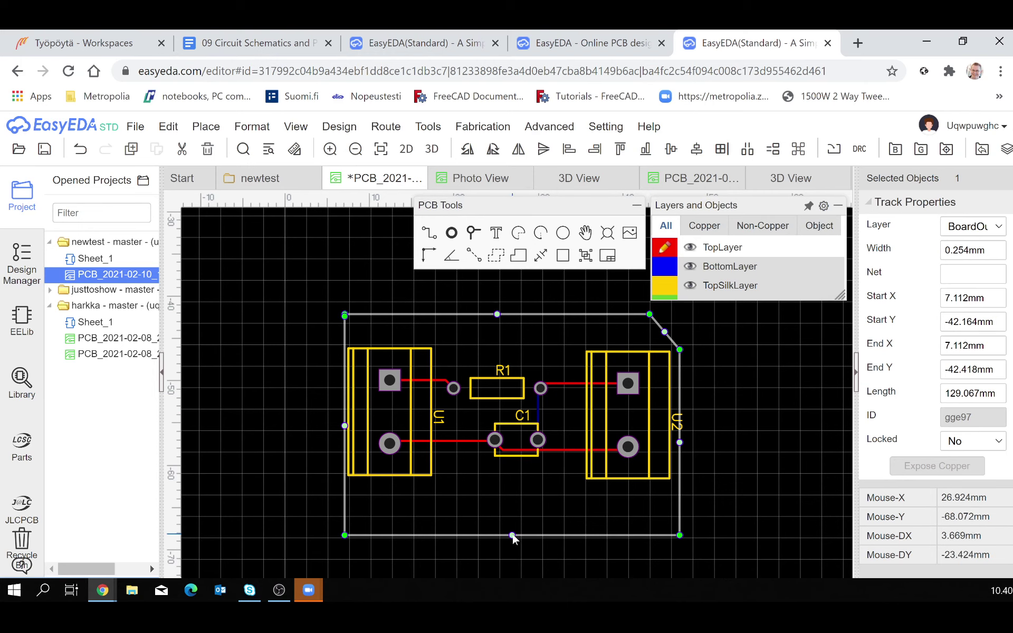
{"action": "left_click_drag", "start_coordinate": [513, 536], "coordinate": [652, 535]}
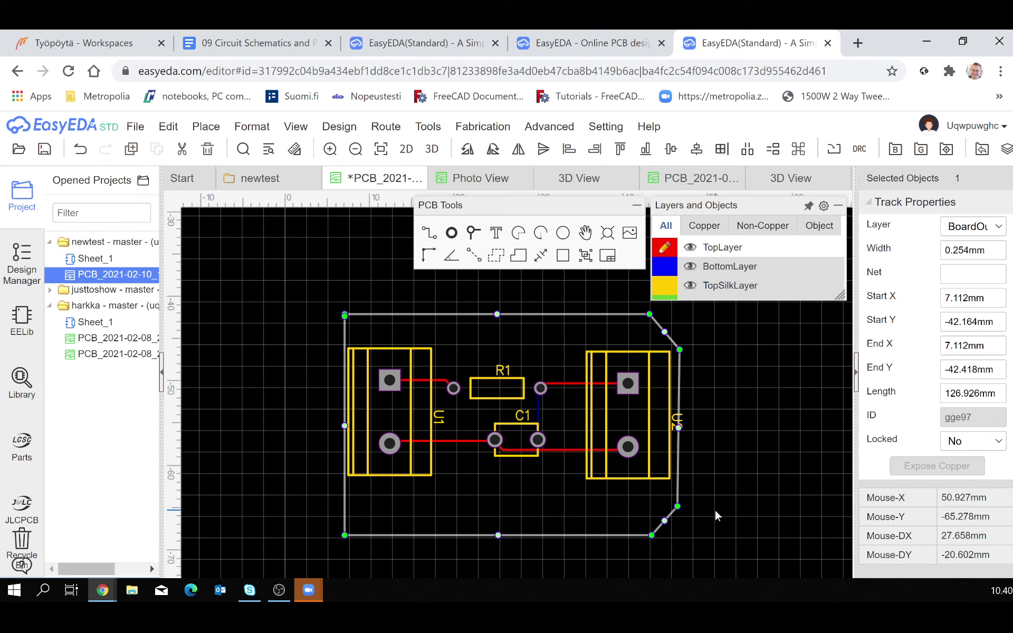
Deselect the reshaped outline and scroll the Google Docs exercise sheet to the empty 5p snapshot box.
{"action": "left_click", "coordinate": [729, 520]}
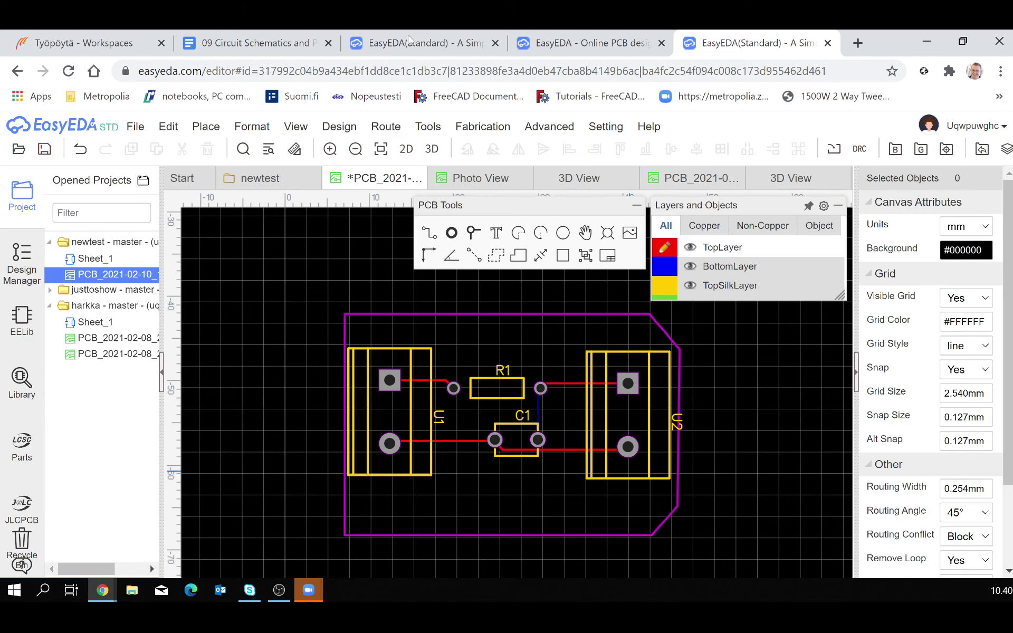
{"action": "mouse_move", "coordinate": [483, 127]}
{"action": "mouse_move", "coordinate": [386, 128]}
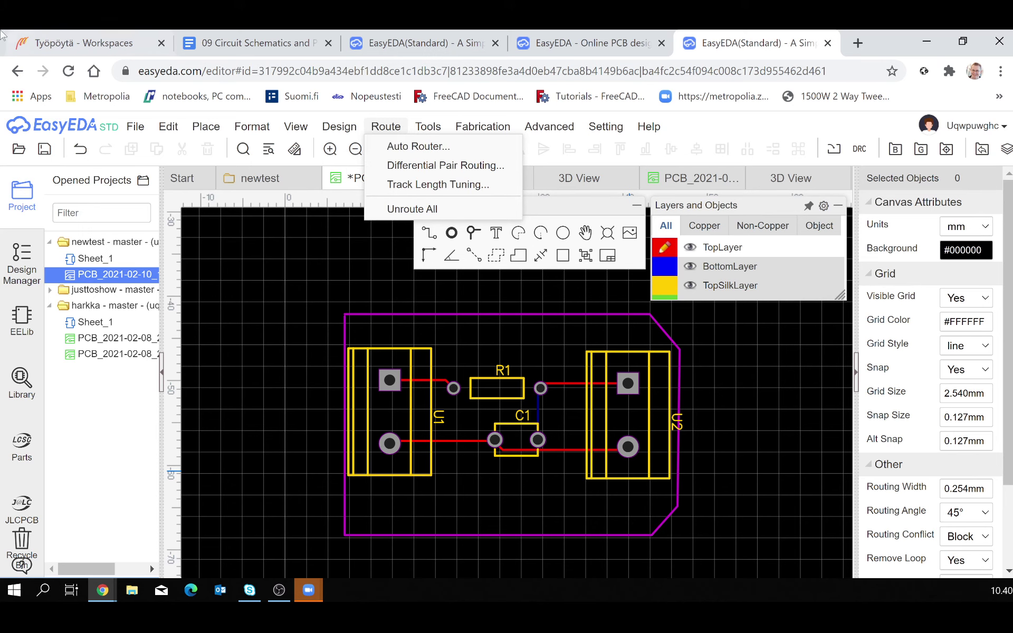
{"action": "left_click", "coordinate": [230, 43]}
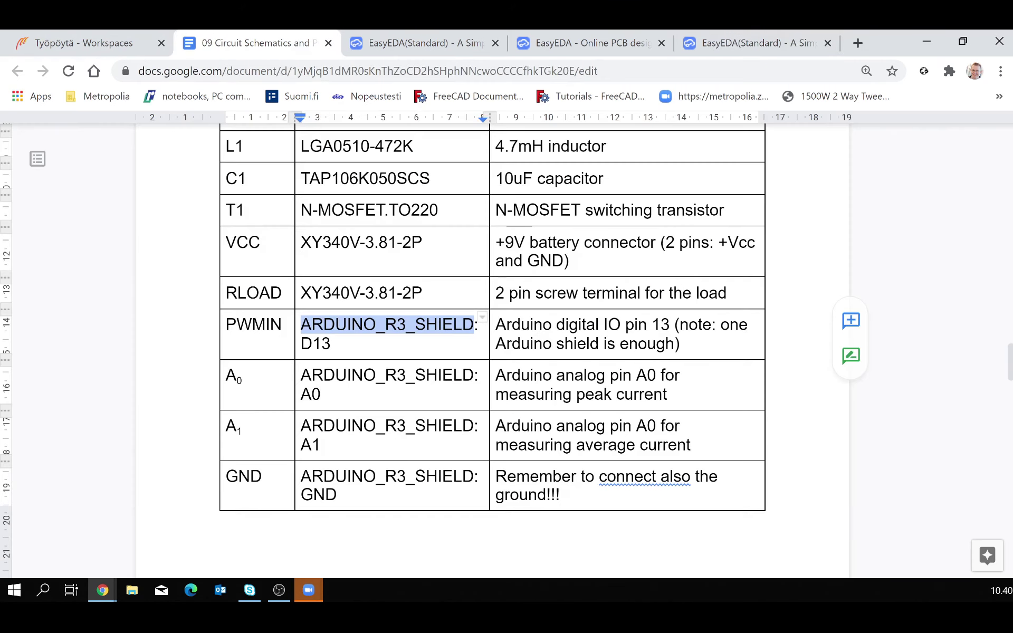
{"action": "scroll", "coordinate": [492, 317], "scroll_direction": "down", "scroll_amount": 3}
{"action": "scroll", "coordinate": [492, 317], "scroll_direction": "down", "scroll_amount": 5}
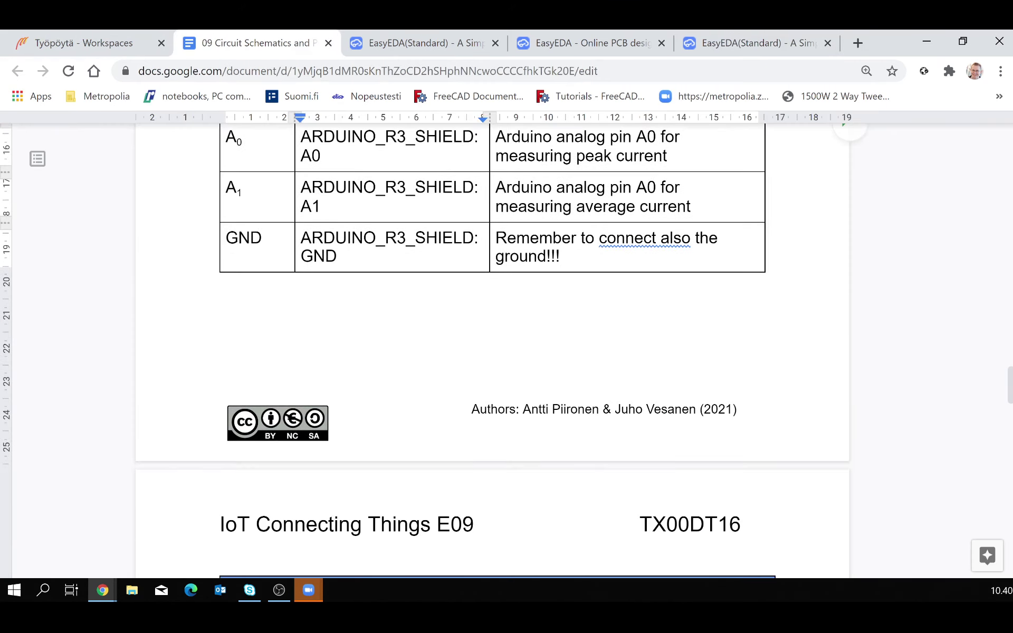
{"action": "scroll", "coordinate": [492, 317], "scroll_direction": "up", "scroll_amount": 3}
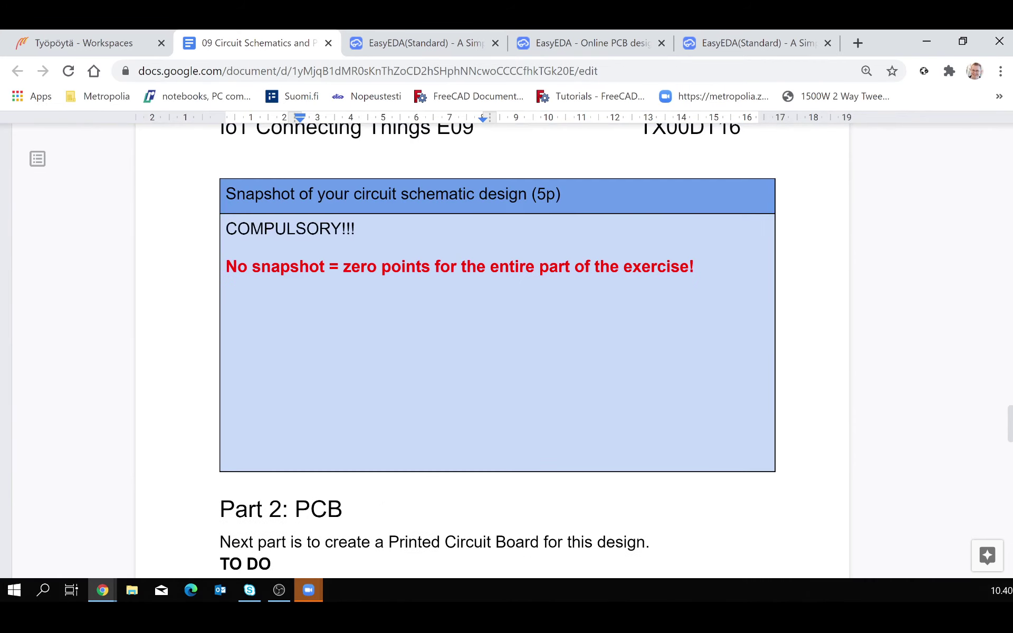
Open the newtest schematic and snip the RC filter circuit area as a screenshot.
{"action": "left_click", "coordinate": [757, 38]}
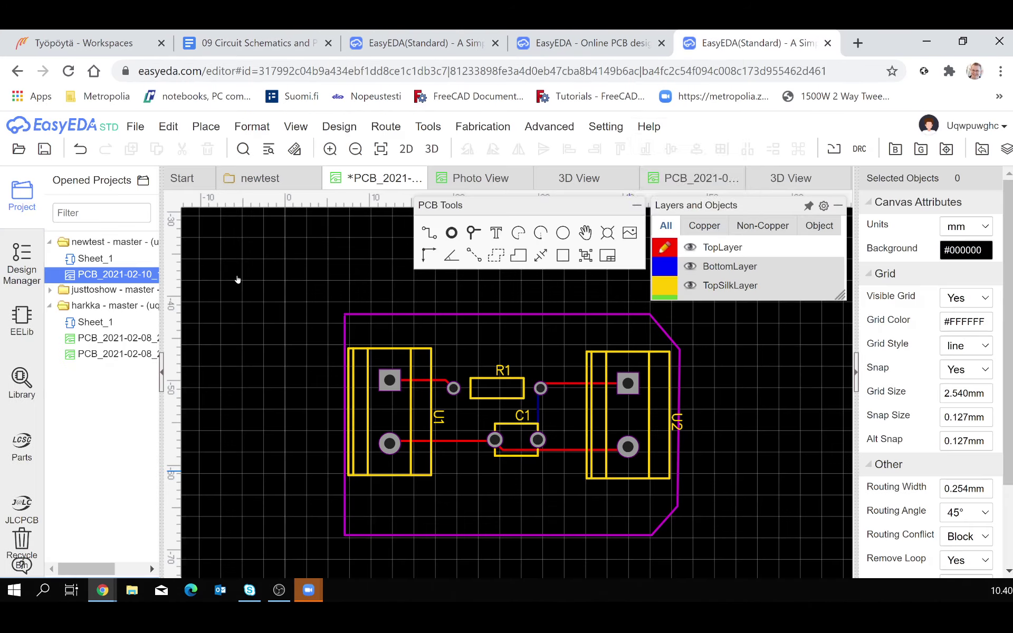
{"action": "left_click", "coordinate": [292, 192]}
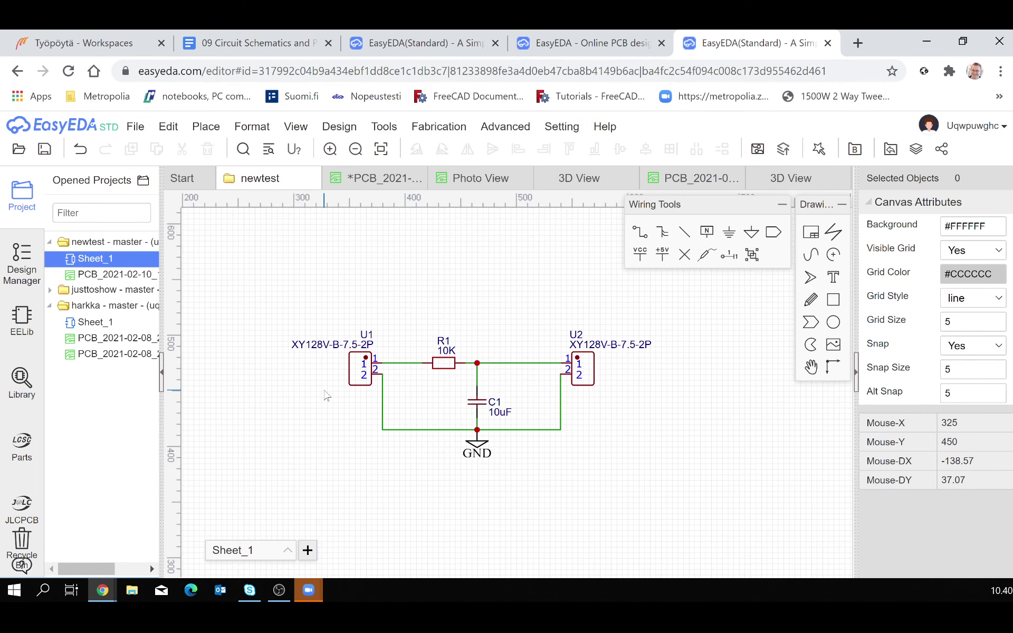
{"action": "left_click", "coordinate": [281, 303]}
{"action": "left_click_drag", "start_coordinate": [282, 302], "coordinate": [663, 479]}
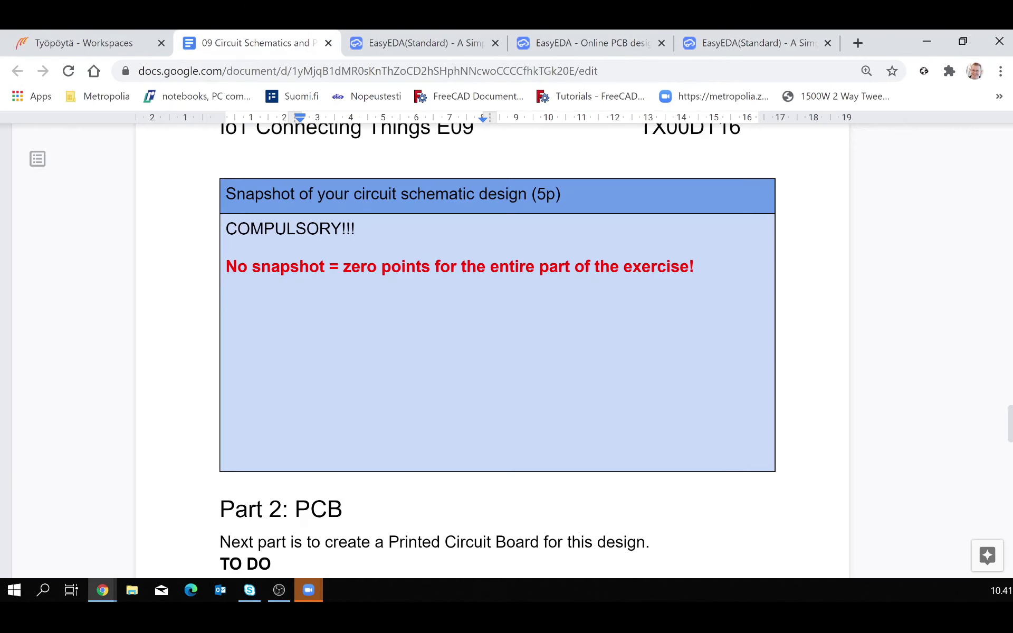
Paste the schematic snapshot over the COMPULSORY placeholder text in the exercise sheet's box.
{"action": "left_click_drag", "start_coordinate": [226, 227], "coordinate": [818, 351]}
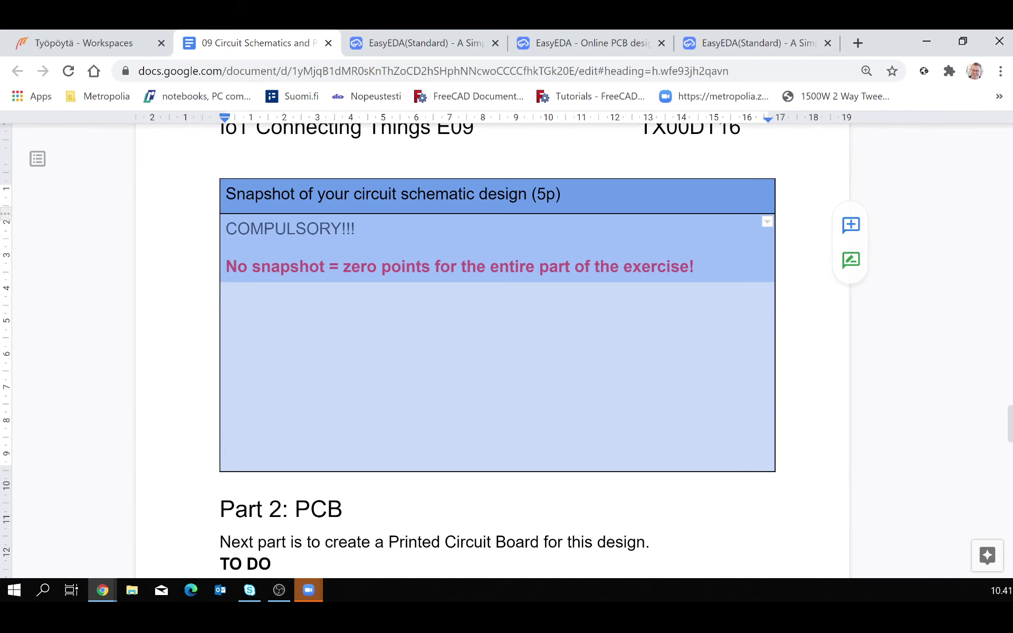
{"action": "key", "text": "ctrl+v"}
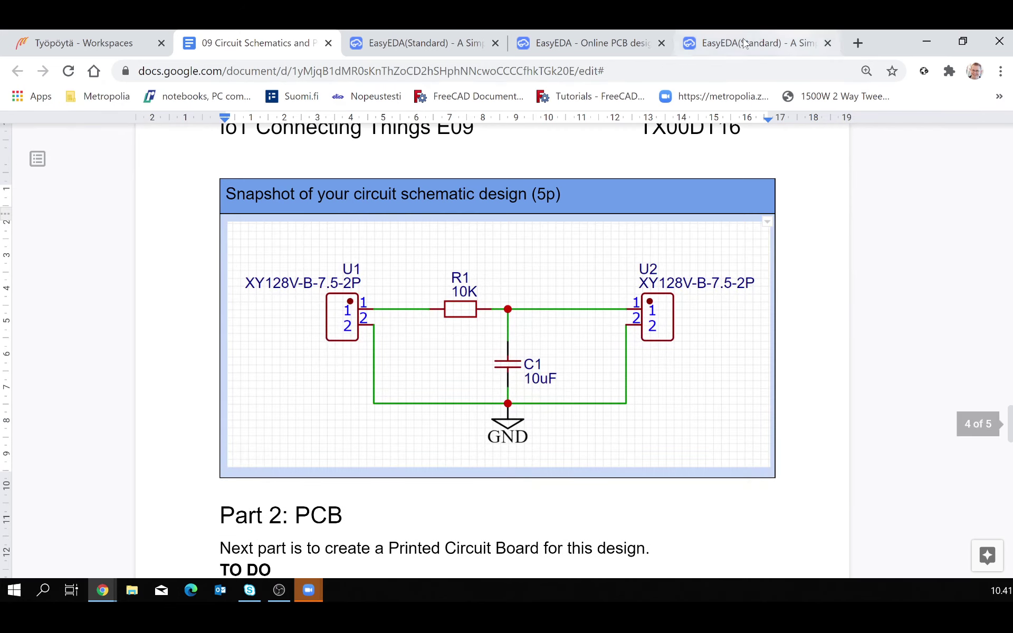
{"action": "key", "text": "ctrl+9"}
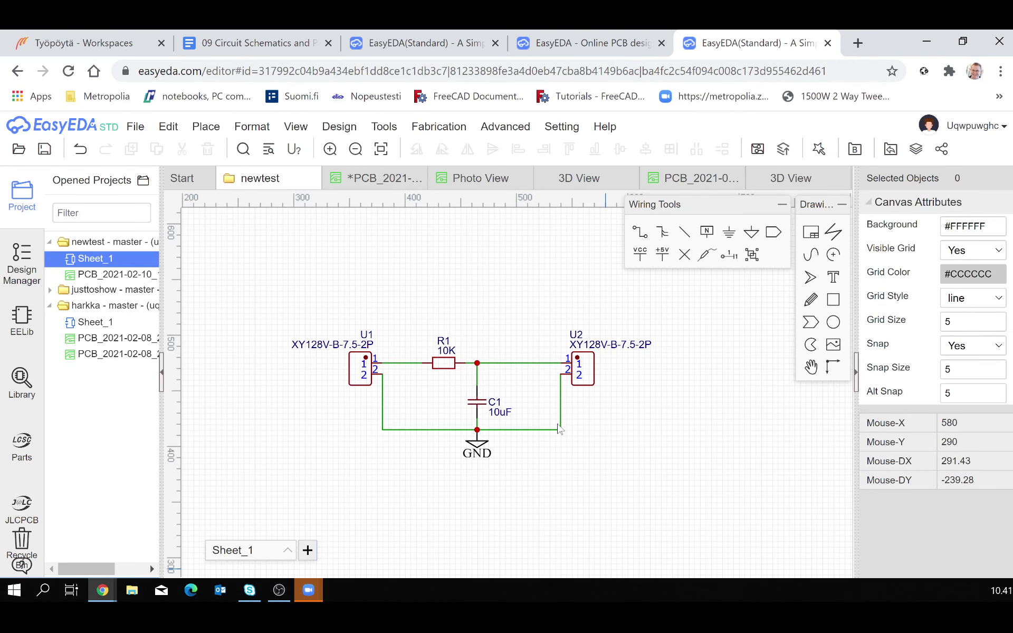
Open the PCB layout and render the reshaped board in Photo View's 3D View.
{"action": "left_click", "coordinate": [383, 181]}
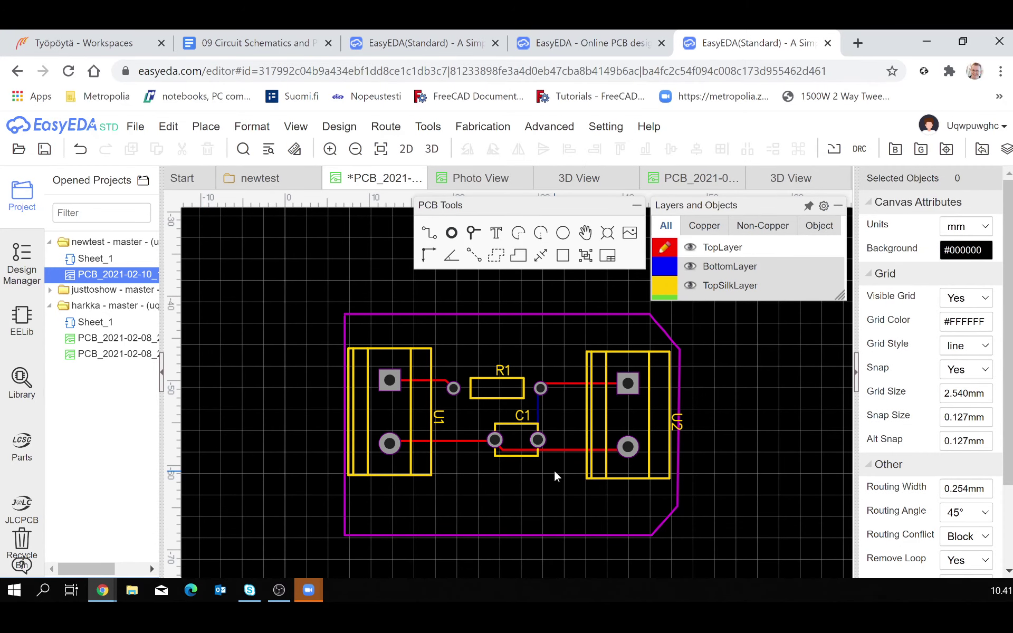
{"action": "left_click", "coordinate": [510, 184]}
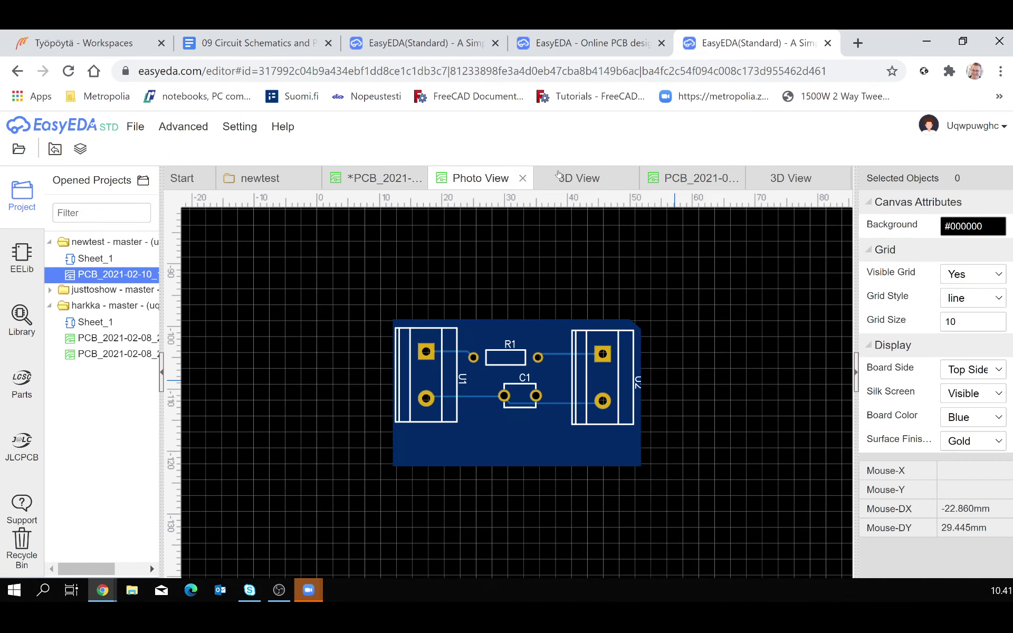
{"action": "left_click", "coordinate": [578, 181]}
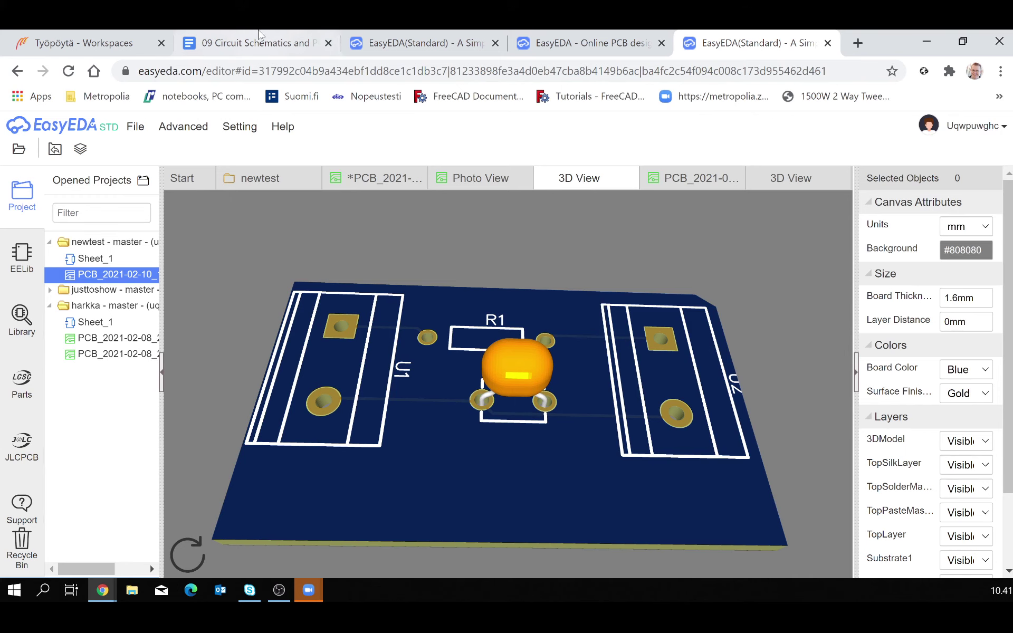
Switch to the newtest Sheet_1 schematic showing U1, R1 10K, C1 10uF, GND and U2.
{"action": "left_click", "coordinate": [259, 180]}
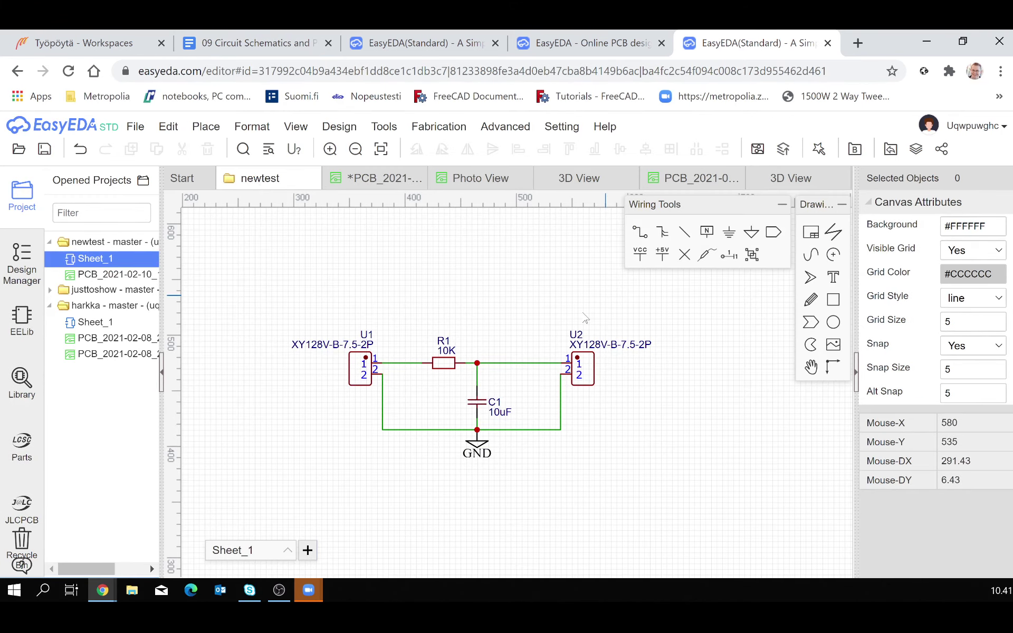